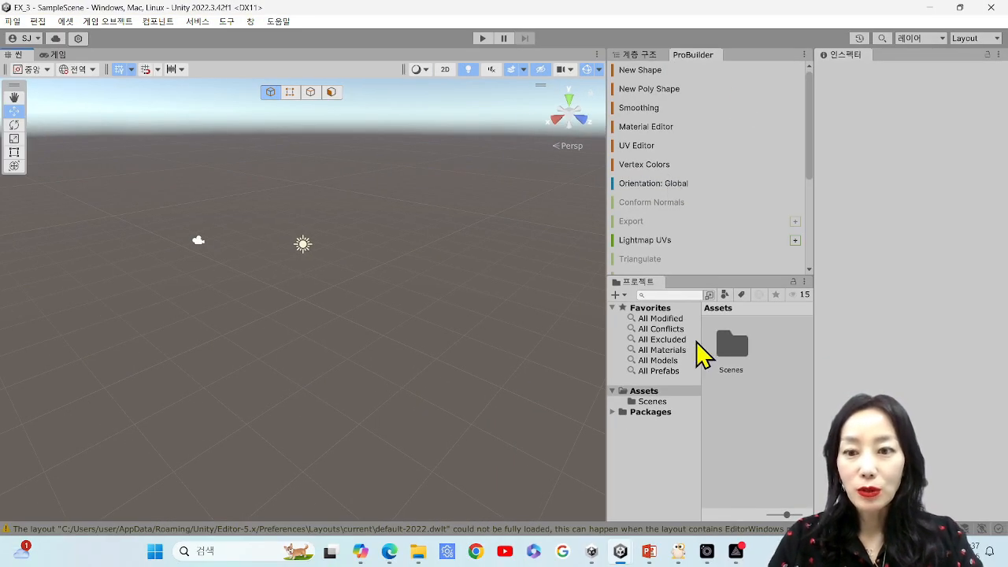
{"action": "left_click", "coordinate": [804, 54]}
{"action": "mouse_move", "coordinate": [834, 69]}
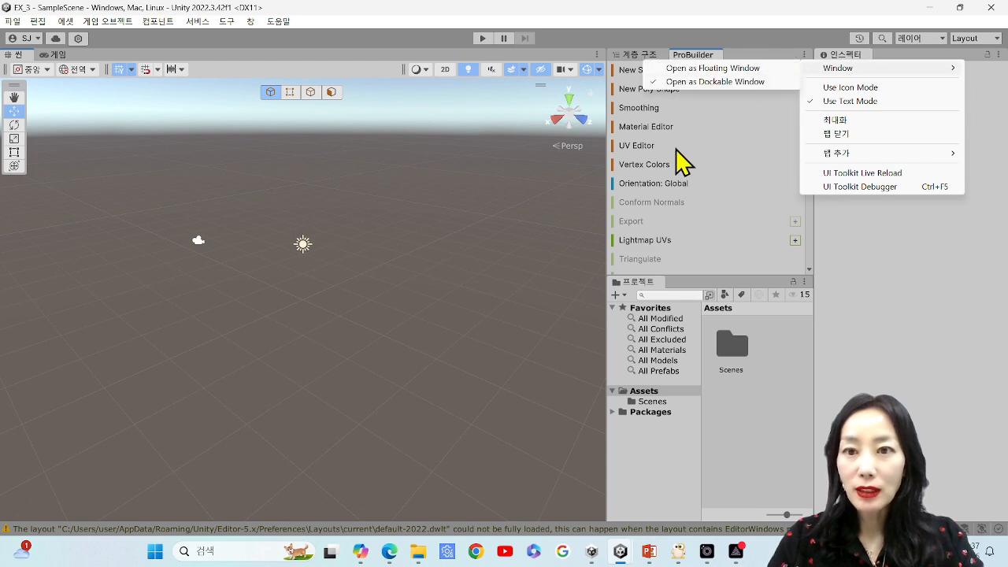
{"action": "left_click", "coordinate": [700, 127]}
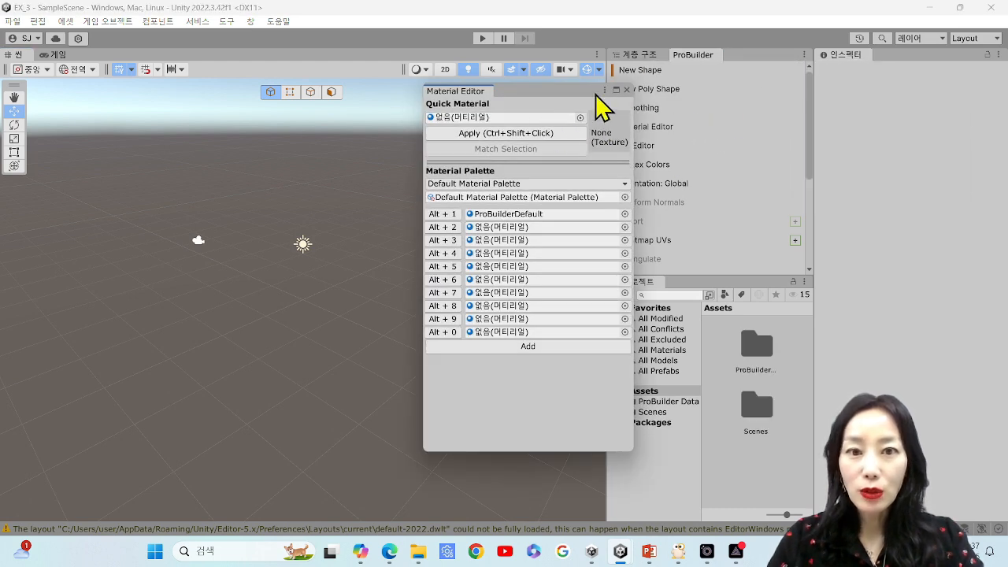
{"action": "left_click", "coordinate": [626, 90]}
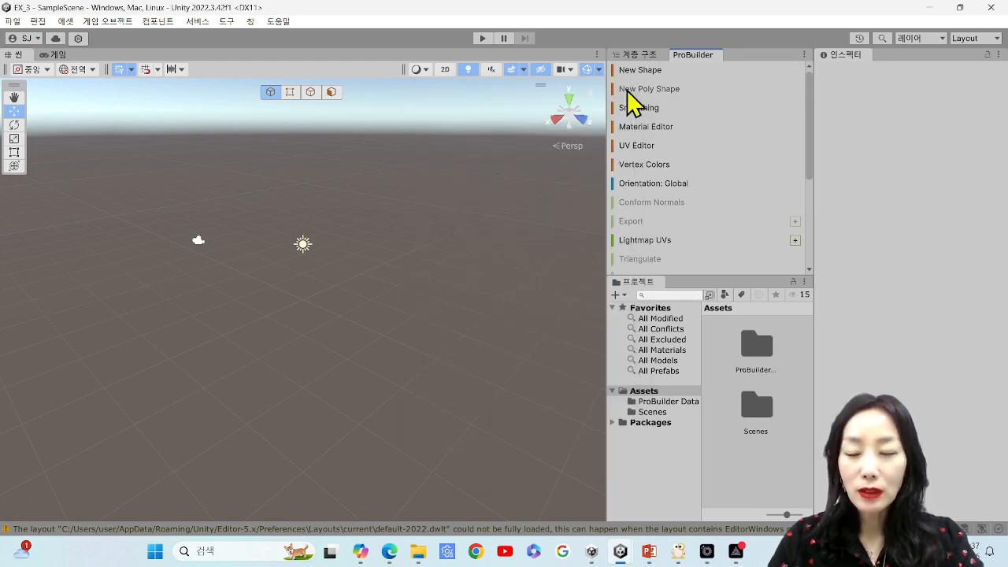
- Switch the ProBuilder tools from text mode to icon mode
{"action": "left_click", "coordinate": [805, 55]}
{"action": "left_click", "coordinate": [825, 101]}
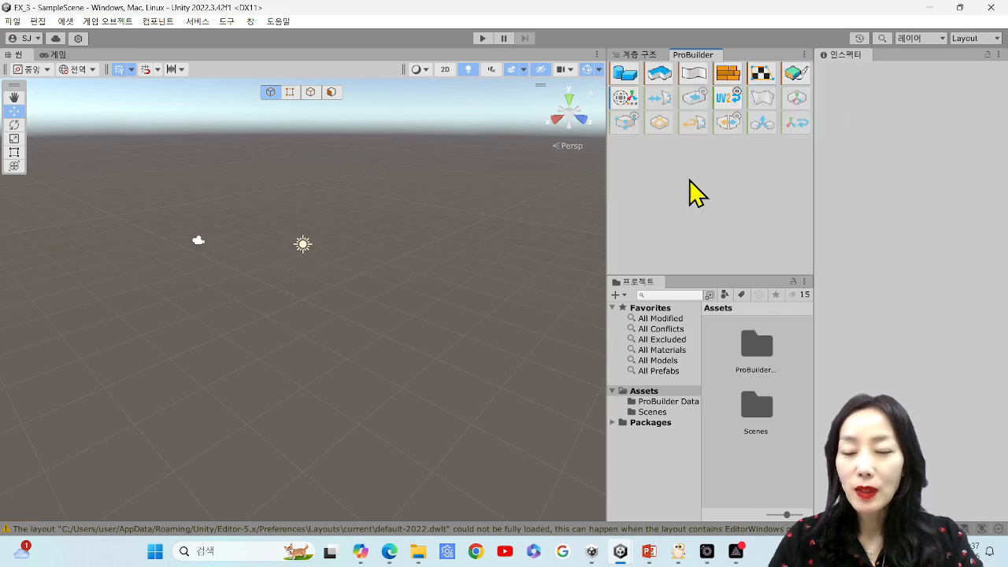
- Create a ProBuilder cube on the grid in front of the camera and light, and deselect it
{"action": "left_click", "coordinate": [630, 77]}
{"action": "left_click", "coordinate": [467, 482]}
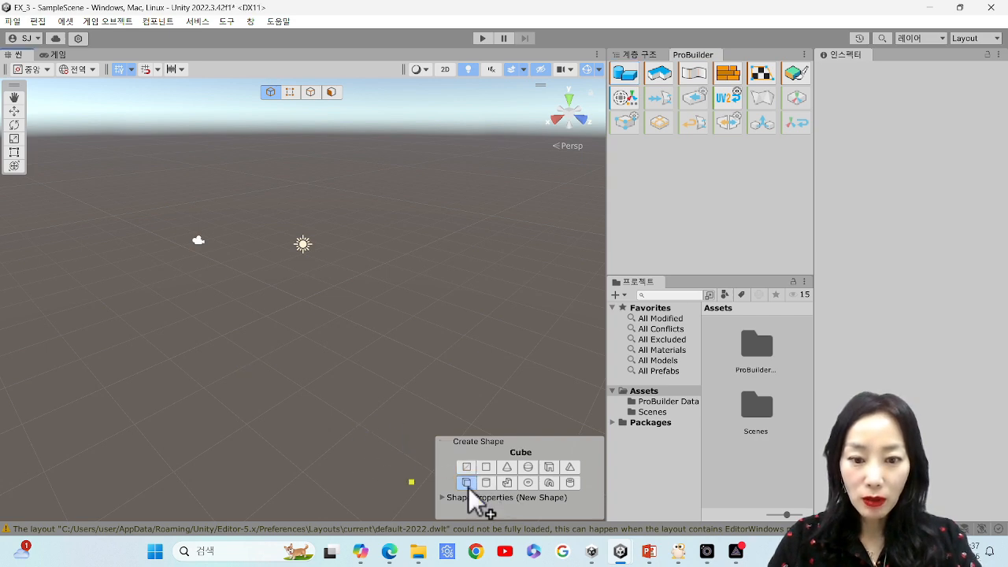
{"action": "left_click_drag", "start_coordinate": [257, 360], "coordinate": [354, 354]}
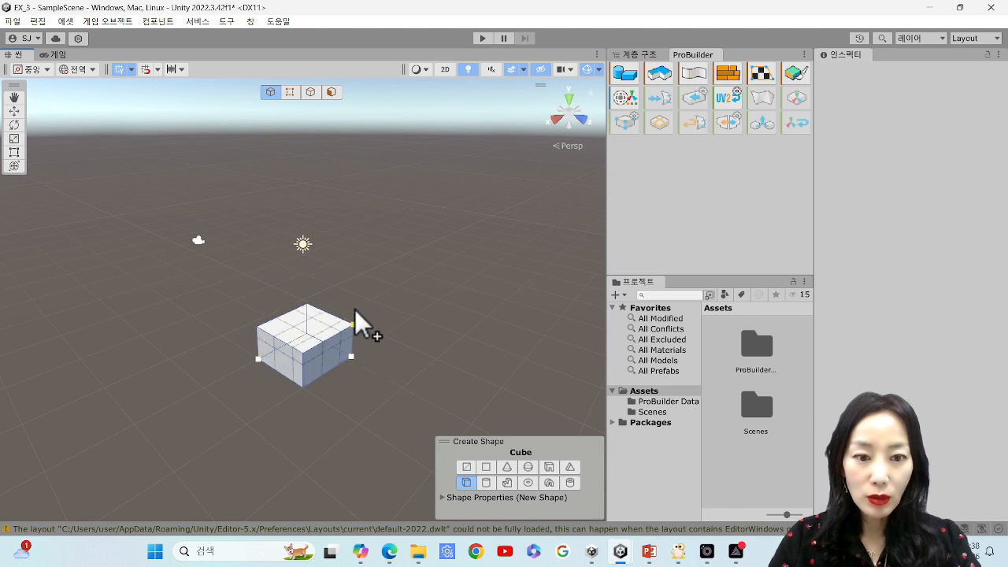
{"action": "left_click", "coordinate": [360, 338]}
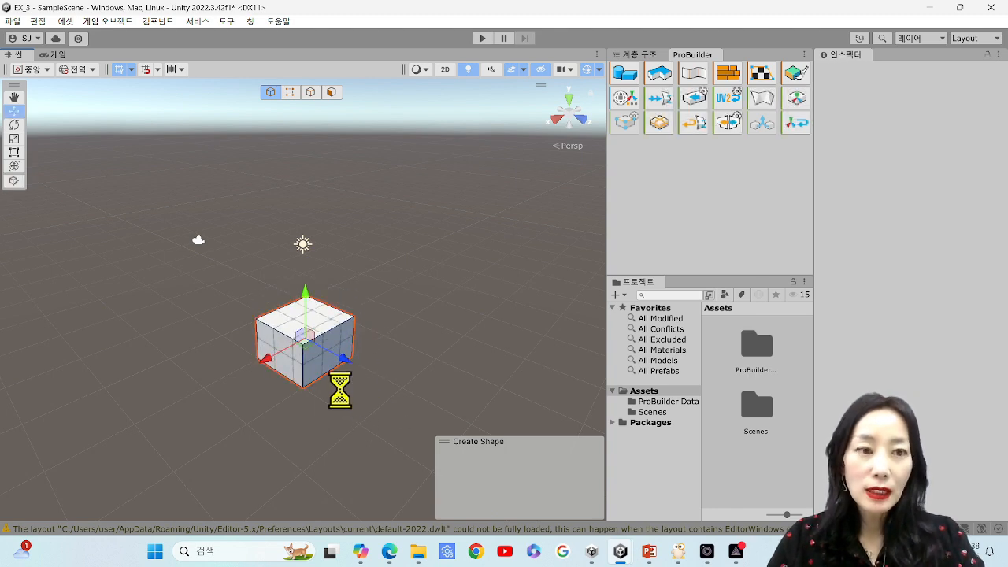
{"action": "left_click", "coordinate": [413, 360]}
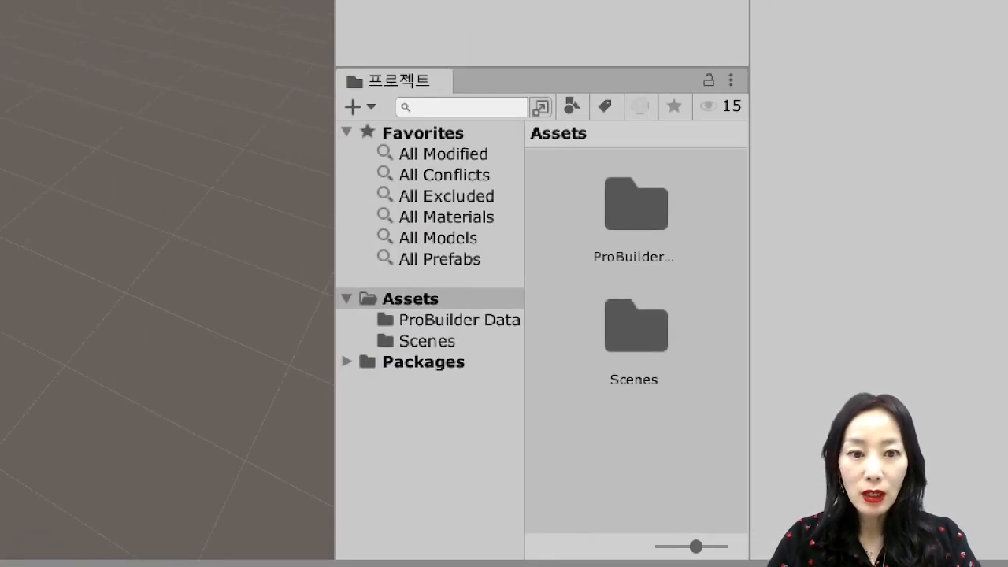
{"action": "left_click_drag", "start_coordinate": [295, 262], "coordinate": [550, 395], "text": "ctrl"}
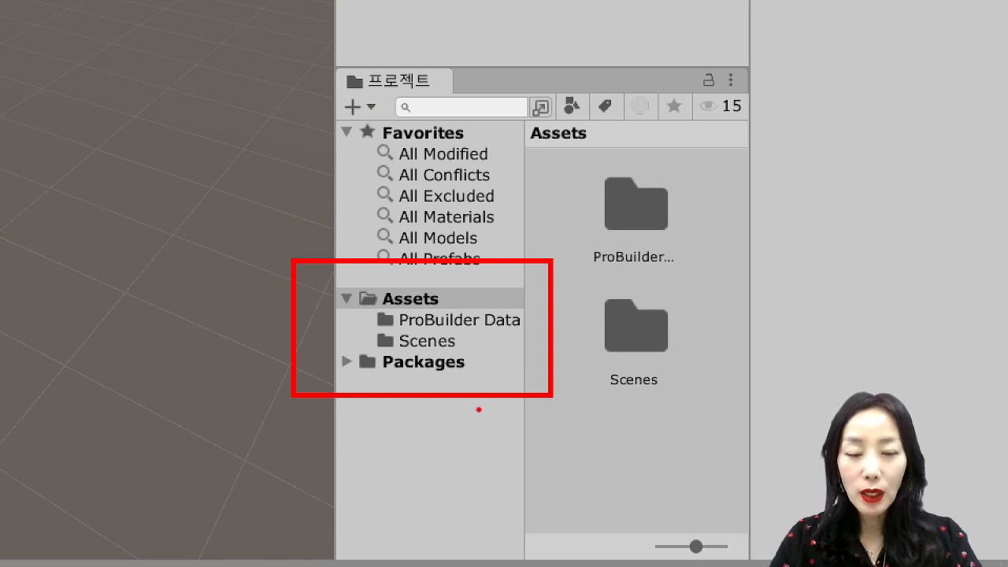
{"action": "key", "text": "Escape"}
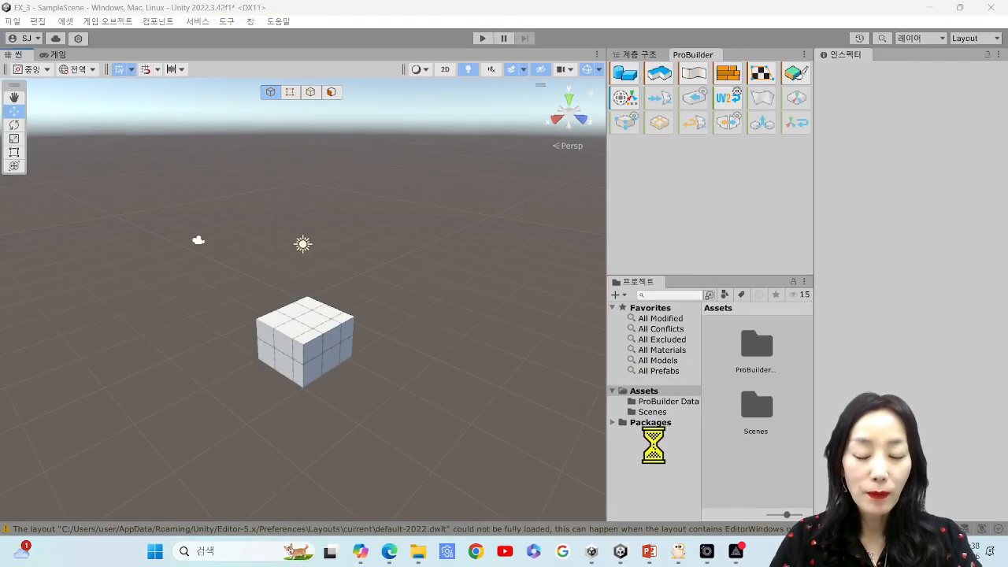
- Create two folders named Material and Texture under Assets
{"action": "left_click", "coordinate": [643, 391]}
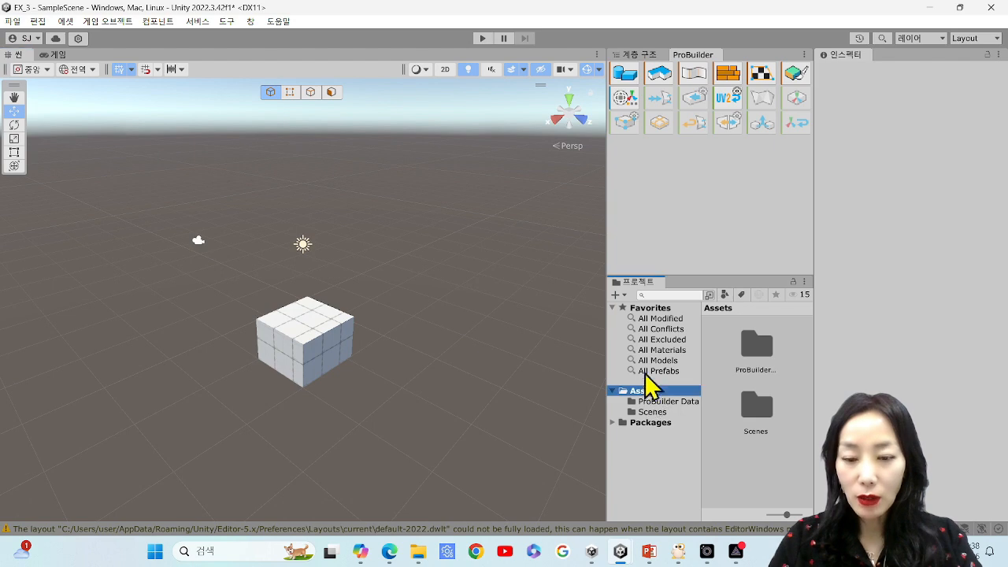
{"action": "left_click", "coordinate": [615, 294]}
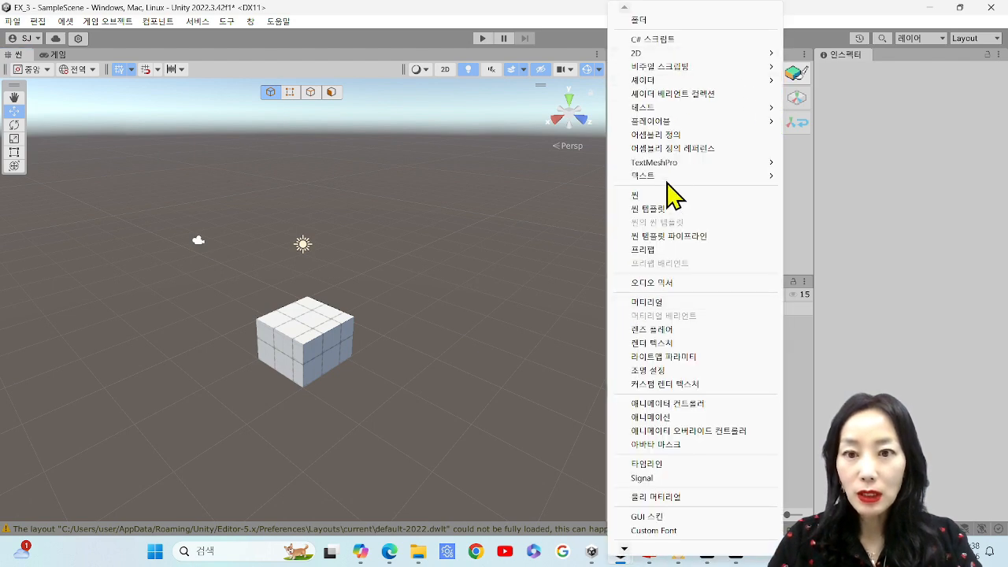
{"action": "left_click", "coordinate": [673, 21]}
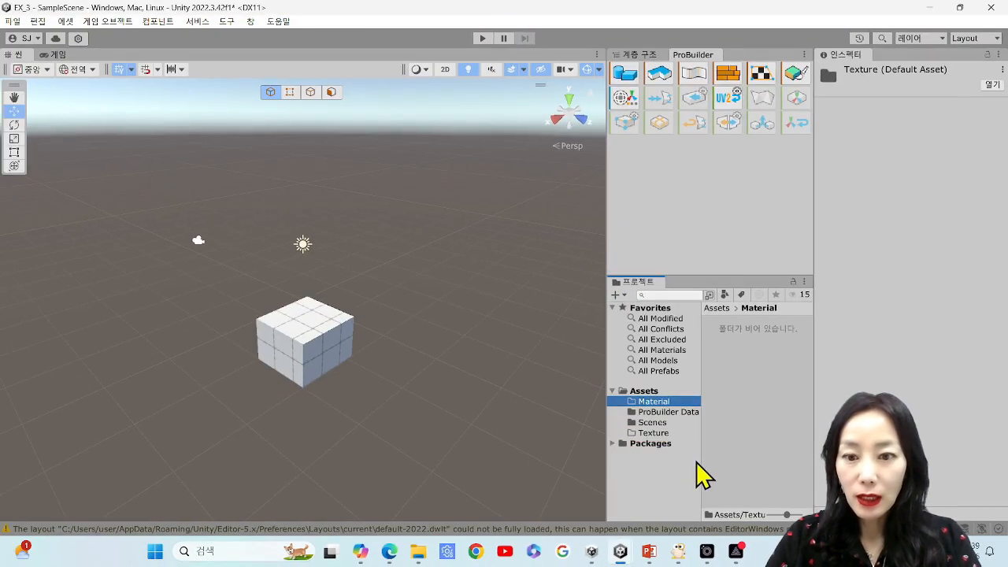
- Import all the texture images from the open File Explorer folder into the Texture folder under Assets
{"action": "left_click", "coordinate": [668, 435]}
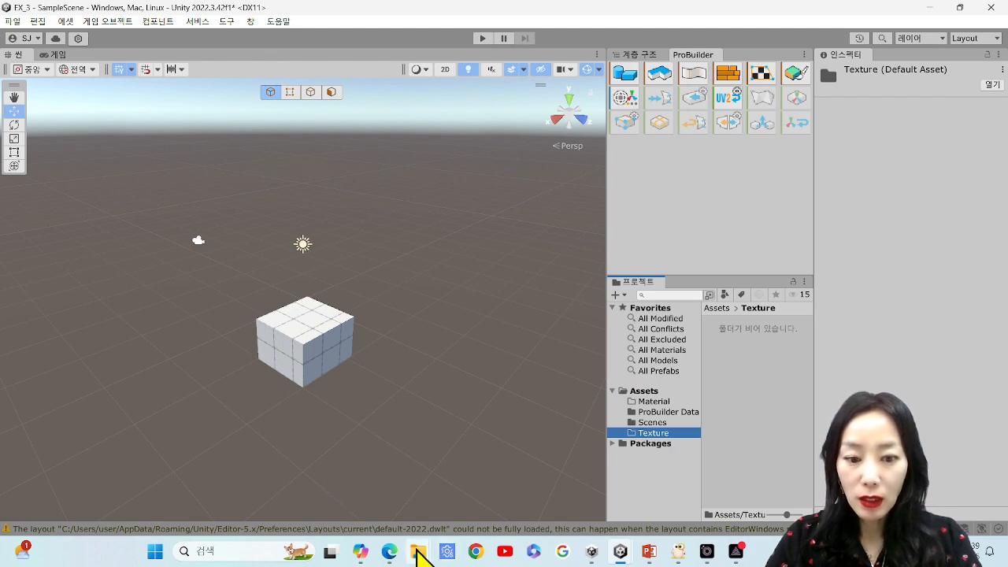
{"action": "mouse_move", "coordinate": [416, 549]}
{"action": "left_click", "coordinate": [416, 504]}
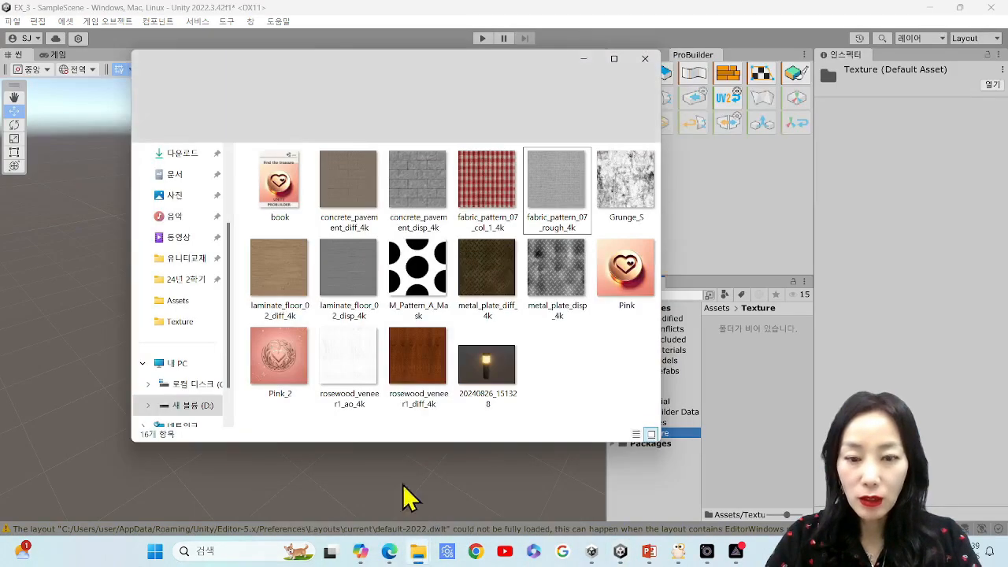
{"action": "left_click_drag", "start_coordinate": [626, 391], "coordinate": [288, 193]}
{"action": "left_click_drag", "start_coordinate": [506, 207], "coordinate": [732, 370]}
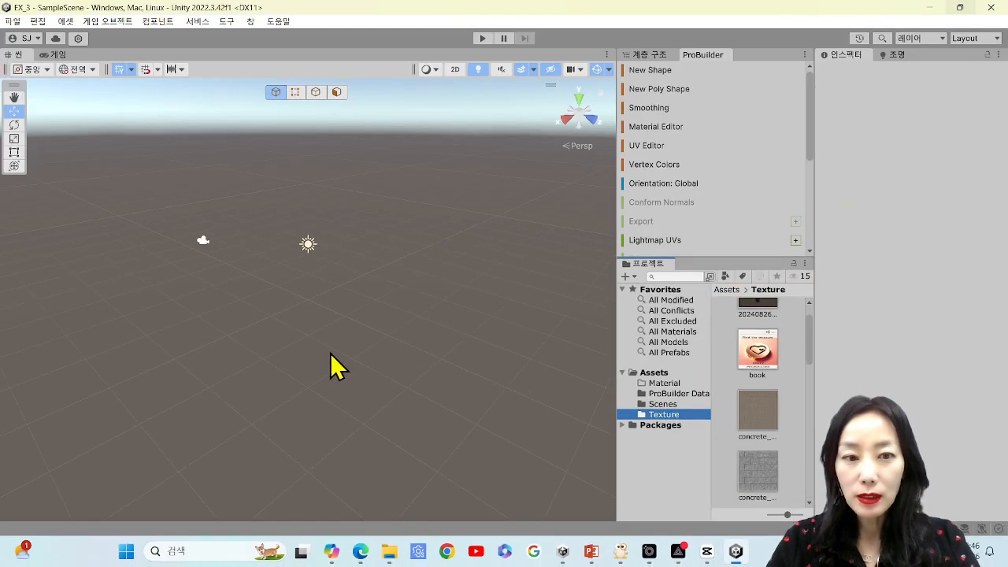
- Create a ProBuilder cube on the grid, about 2.75 × 2.73 × 2.5 in size
{"action": "left_click", "coordinate": [380, 327]}
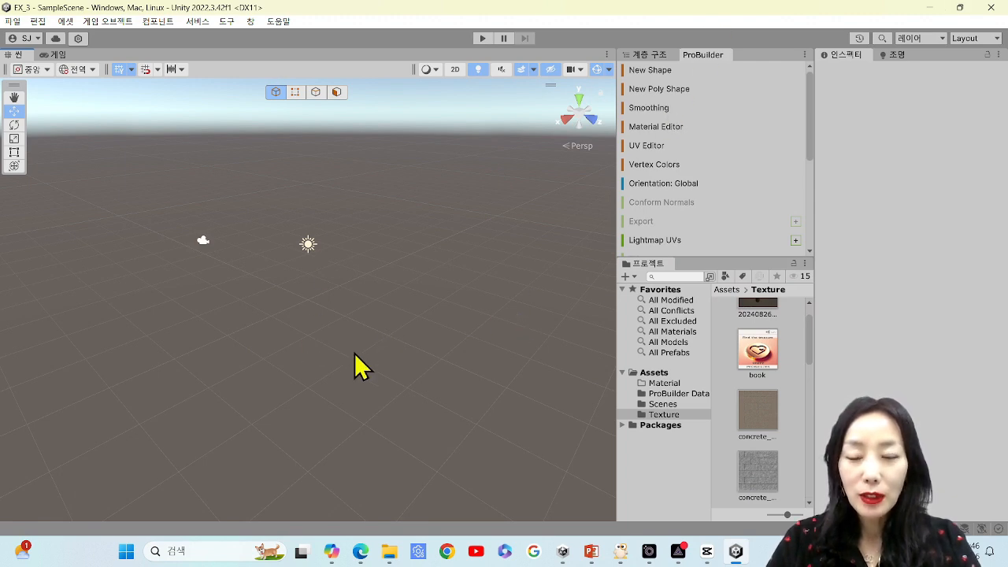
{"action": "left_click", "coordinate": [653, 72]}
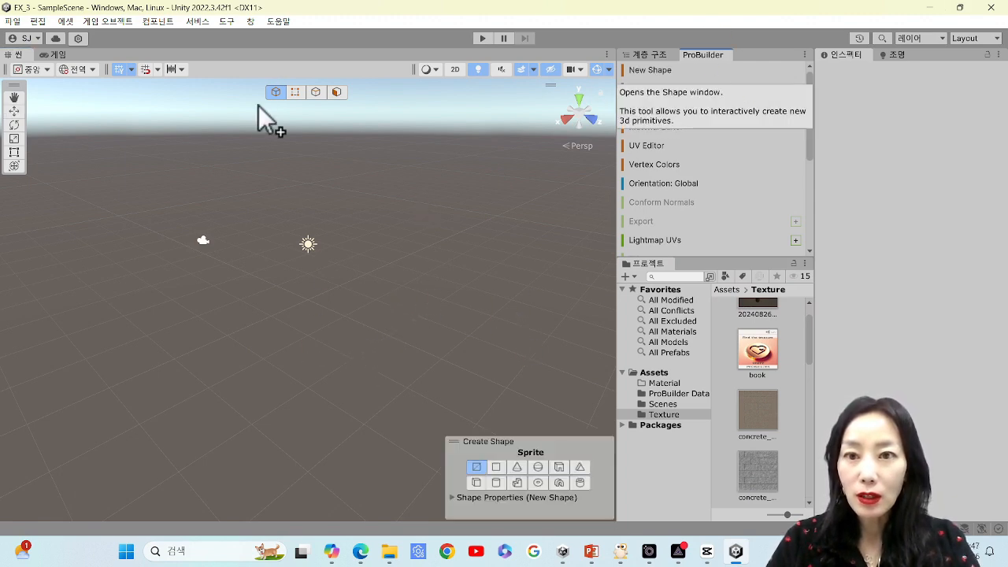
{"action": "left_click", "coordinate": [476, 482]}
{"action": "left_click_drag", "start_coordinate": [214, 388], "coordinate": [318, 397]}
{"action": "left_click", "coordinate": [395, 349]}
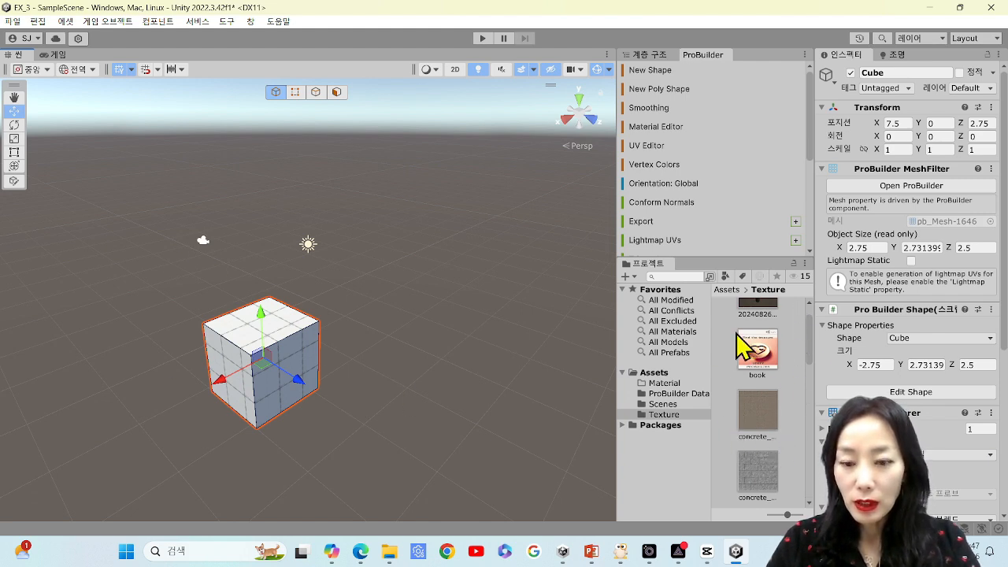
- Create a new material named New_Mt in the Material folder
{"action": "left_click", "coordinate": [663, 383]}
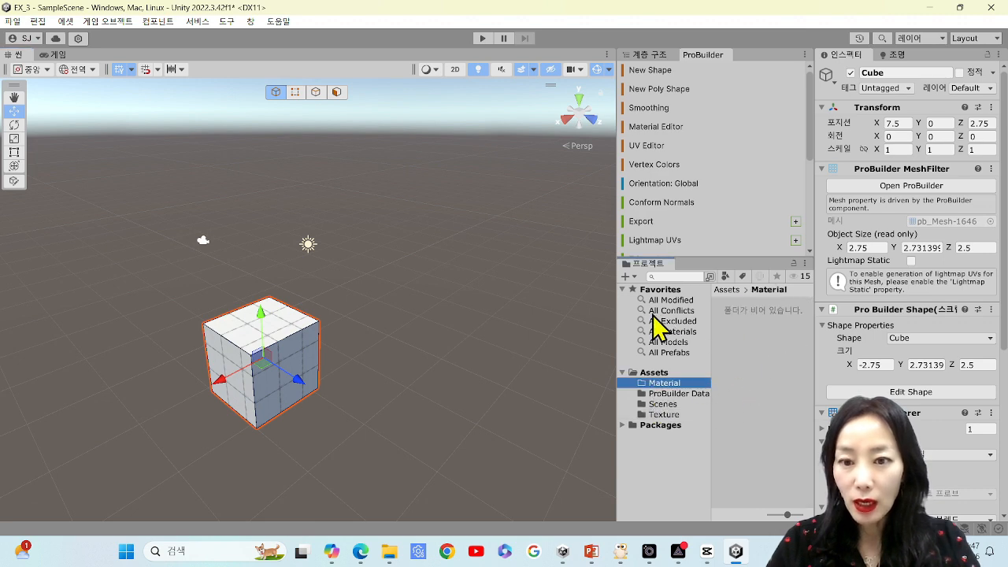
{"action": "right_click", "coordinate": [632, 289]}
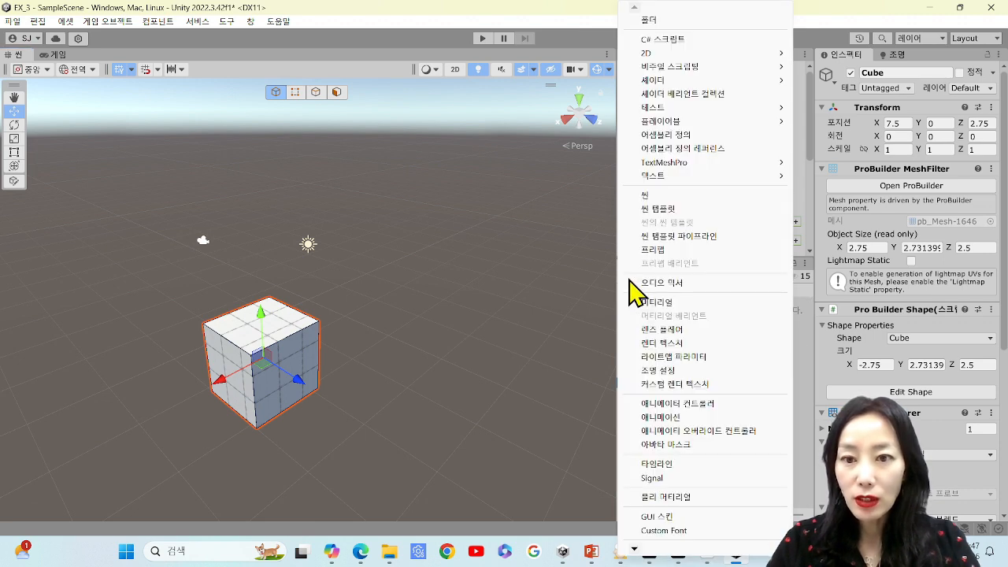
{"action": "left_click", "coordinate": [698, 302]}
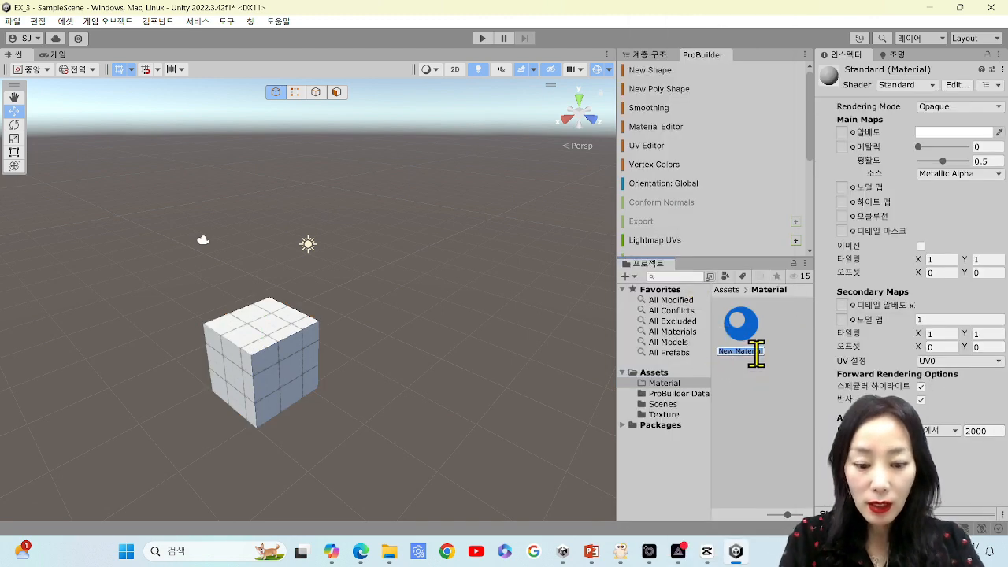
{"action": "type", "text": "New_Mt"}
{"action": "key", "text": "Return"}
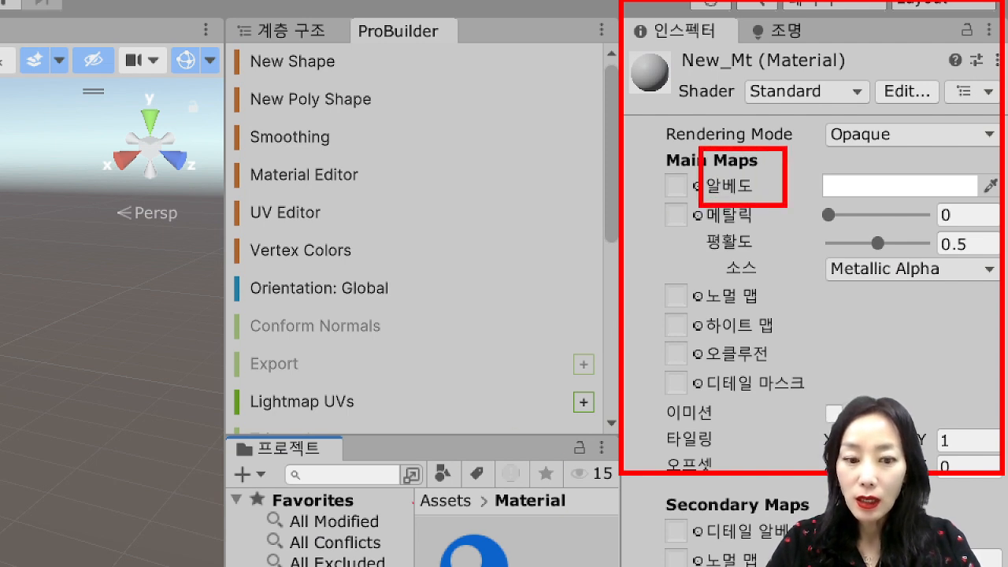
{"action": "left_click_drag", "start_coordinate": [444, 500], "coordinate": [656, 186]}
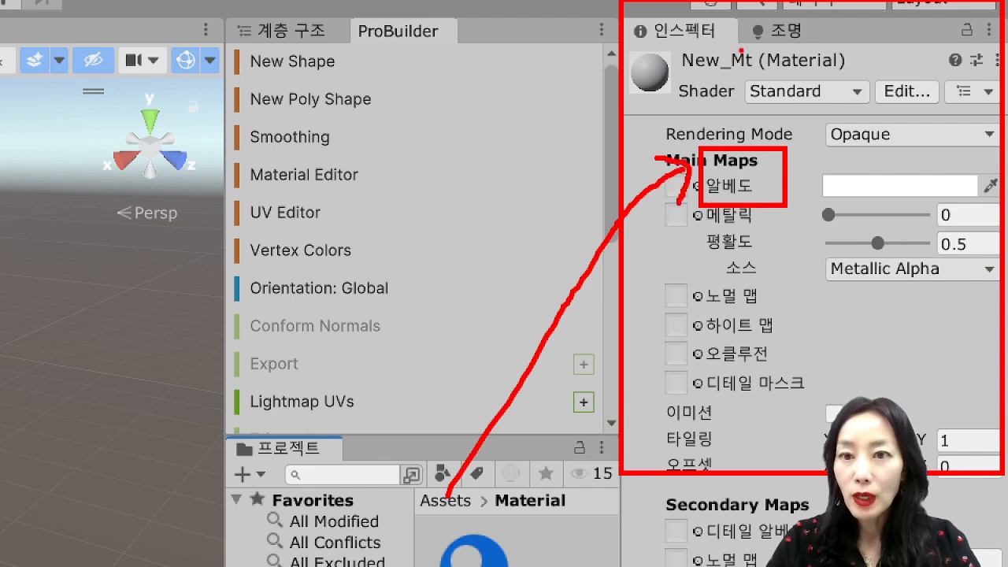
{"action": "mouse_move", "coordinate": [716, 76]}
{"action": "left_mouse_down"}
{"action": "mouse_move", "coordinate": [740, 4]}
{"action": "mouse_move", "coordinate": [754, 73]}
{"action": "mouse_move", "coordinate": [644, 115]}
{"action": "mouse_move", "coordinate": [707, 172]}
{"action": "left_mouse_up"}
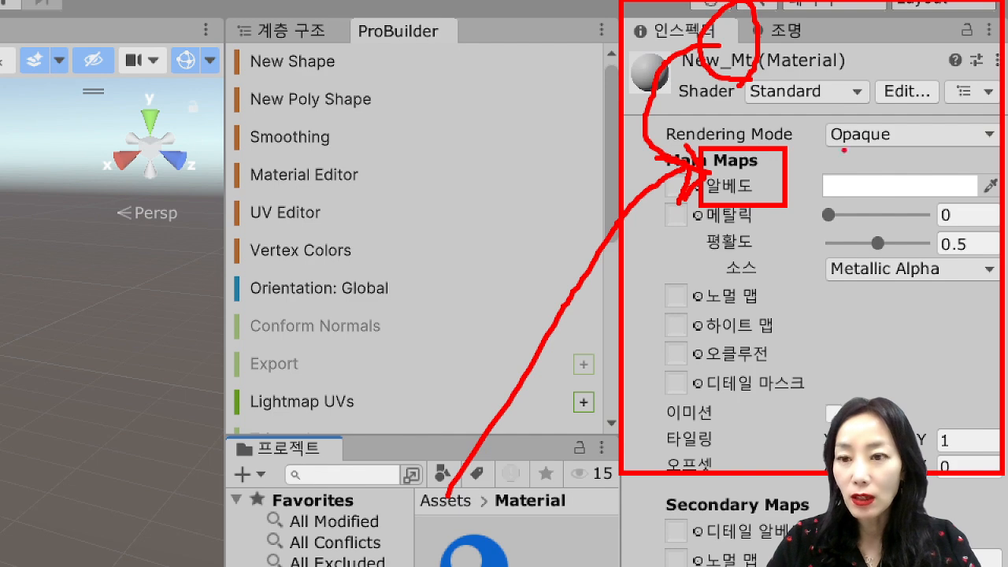
{"action": "mouse_move", "coordinate": [792, 146]}
{"action": "left_mouse_down"}
{"action": "mouse_move", "coordinate": [816, 184]}
{"action": "mouse_move", "coordinate": [998, 199]}
{"action": "left_mouse_up"}
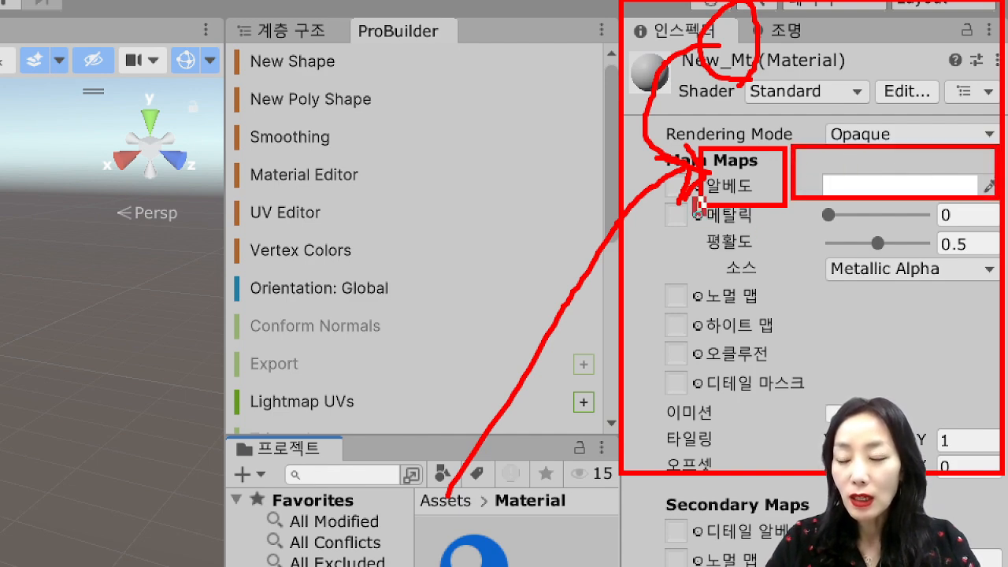
{"action": "left_click_drag", "start_coordinate": [695, 197], "coordinate": [946, 228]}
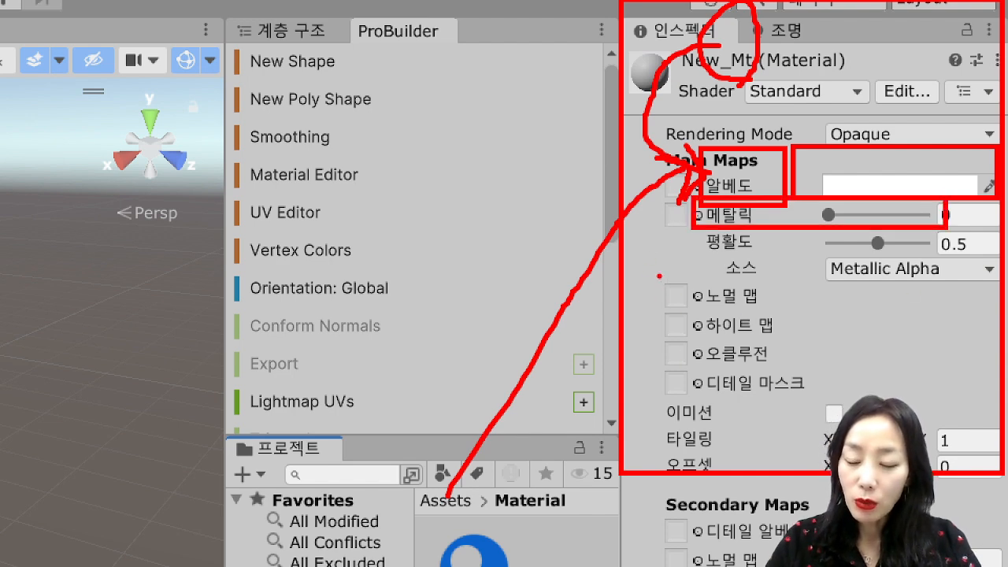
{"action": "mouse_move", "coordinate": [659, 275]}
{"action": "left_mouse_down"}
{"action": "mouse_move", "coordinate": [759, 322]}
{"action": "mouse_move", "coordinate": [797, 320]}
{"action": "left_mouse_up"}
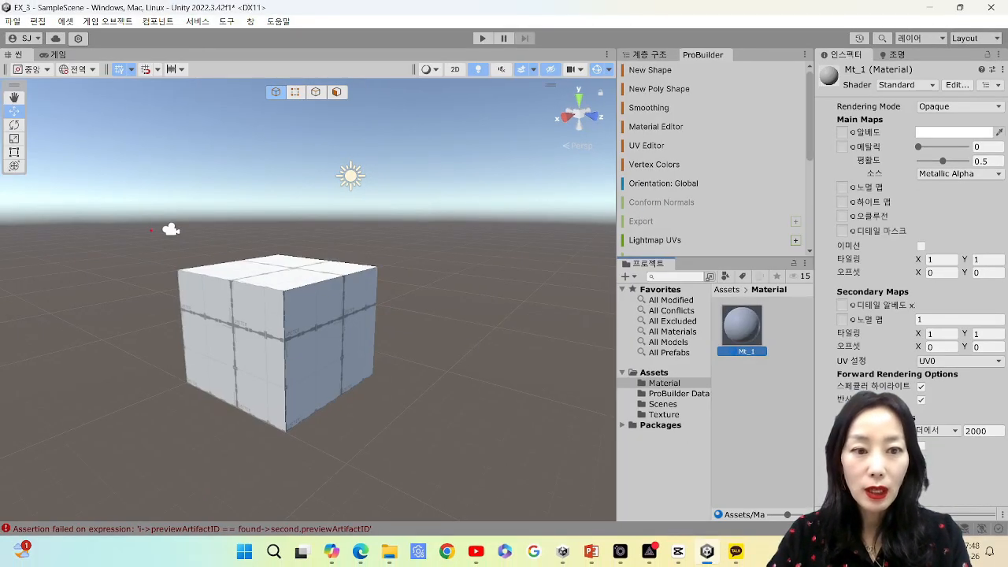
{"action": "left_click_drag", "start_coordinate": [150, 230], "coordinate": [383, 431]}
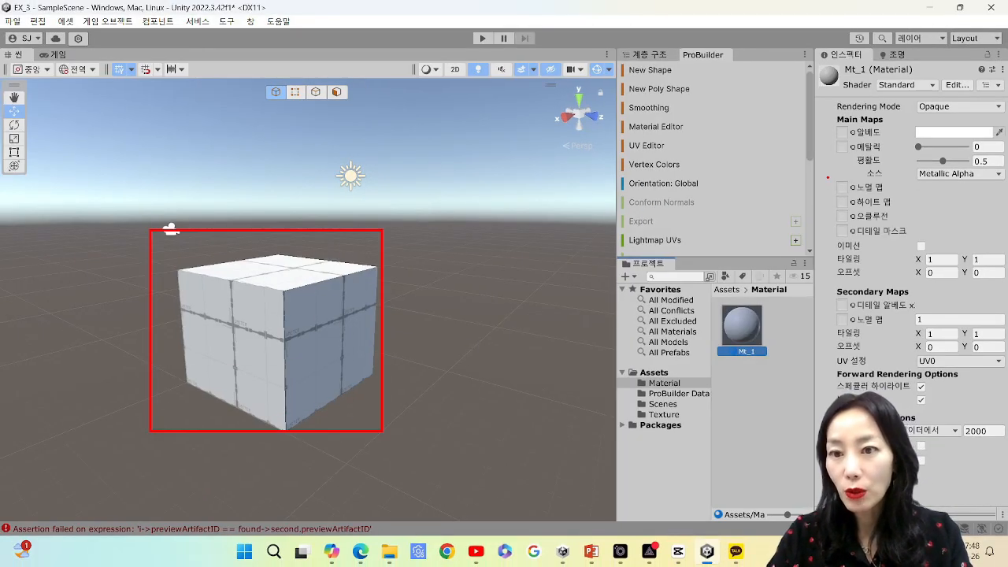
{"action": "left_click_drag", "start_coordinate": [827, 178], "coordinate": [893, 200]}
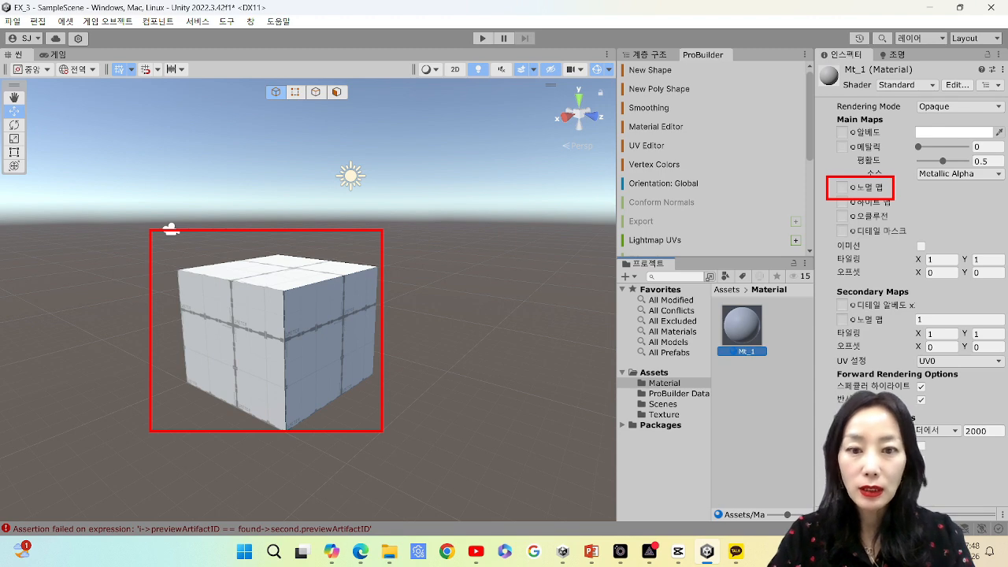
{"action": "mouse_move", "coordinate": [698, 318]}
{"action": "left_mouse_down"}
{"action": "mouse_move", "coordinate": [438, 295]}
{"action": "mouse_move", "coordinate": [476, 318]}
{"action": "left_mouse_up"}
{"action": "key", "text": "Escape"}
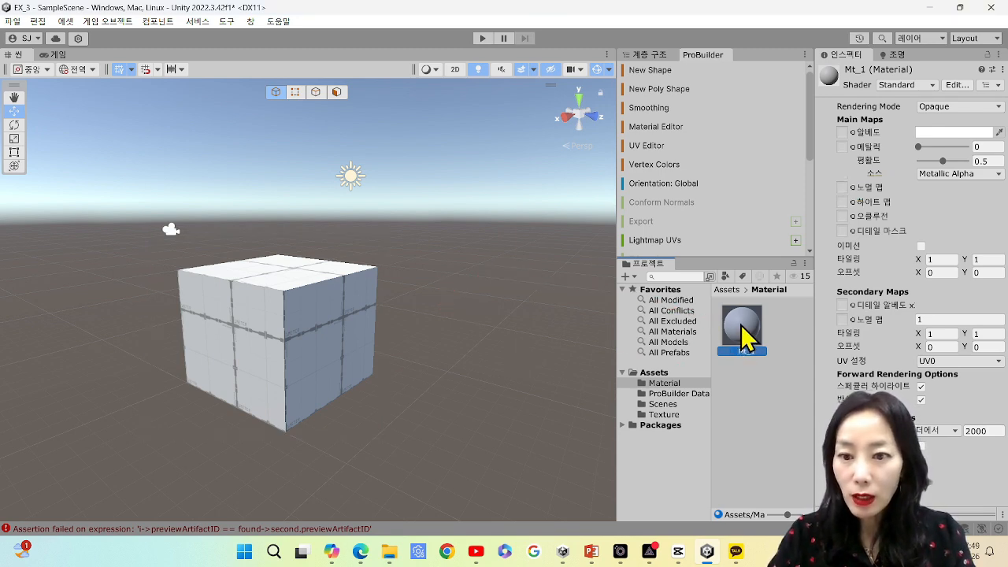
- Assign the stone wall image from the Texture folder as the albedo map of the Mt_1 material
{"action": "left_click", "coordinate": [678, 415]}
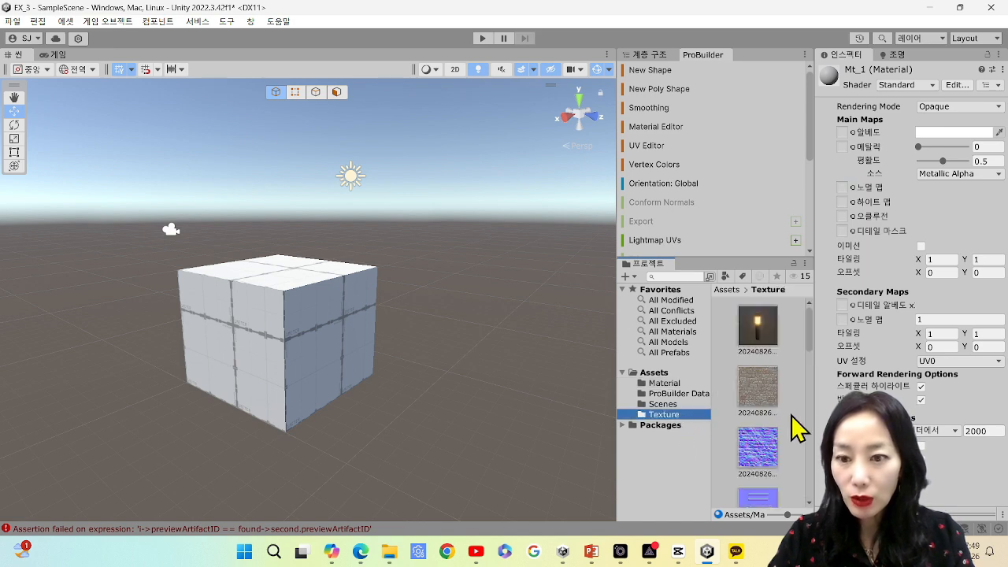
{"action": "left_click_drag", "start_coordinate": [769, 393], "coordinate": [843, 133]}
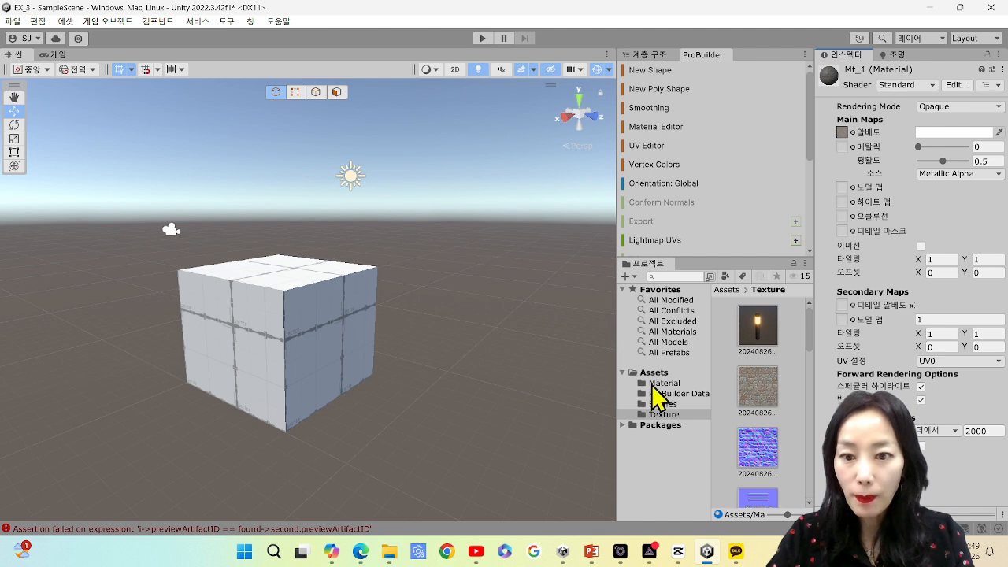
{"action": "left_click", "coordinate": [665, 414]}
- Apply the Mt_1 material from the Material folder to the cube in the scene
{"action": "left_click", "coordinate": [663, 383]}
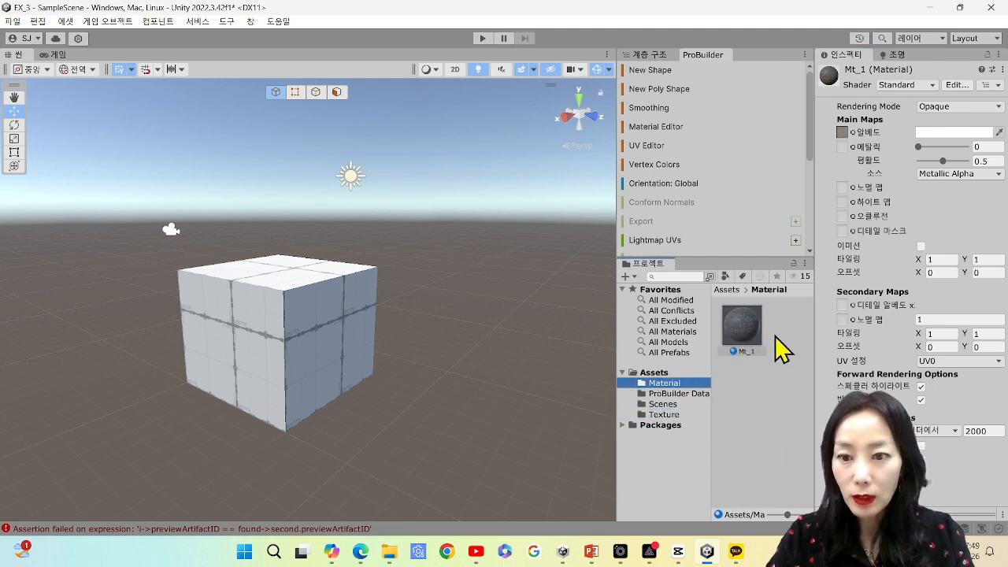
{"action": "left_click_drag", "start_coordinate": [743, 327], "coordinate": [266, 364]}
{"action": "scroll", "coordinate": [267, 367], "scroll_direction": "up", "scroll_amount": 5}
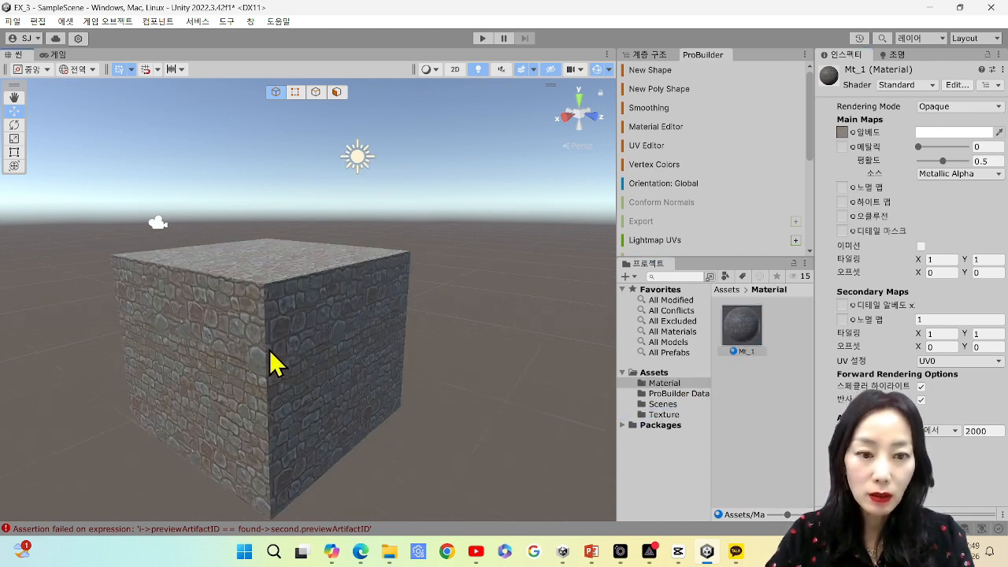
- Examine the stone texture on the cube's side faces and the map slots of the Mt_1 material
{"action": "middle_click_drag", "start_coordinate": [266, 376], "coordinate": [368, 344]}
{"action": "scroll", "coordinate": [298, 340], "scroll_direction": "up", "scroll_amount": 5}
{"action": "scroll", "coordinate": [304, 350], "scroll_direction": "down", "scroll_amount": 5}
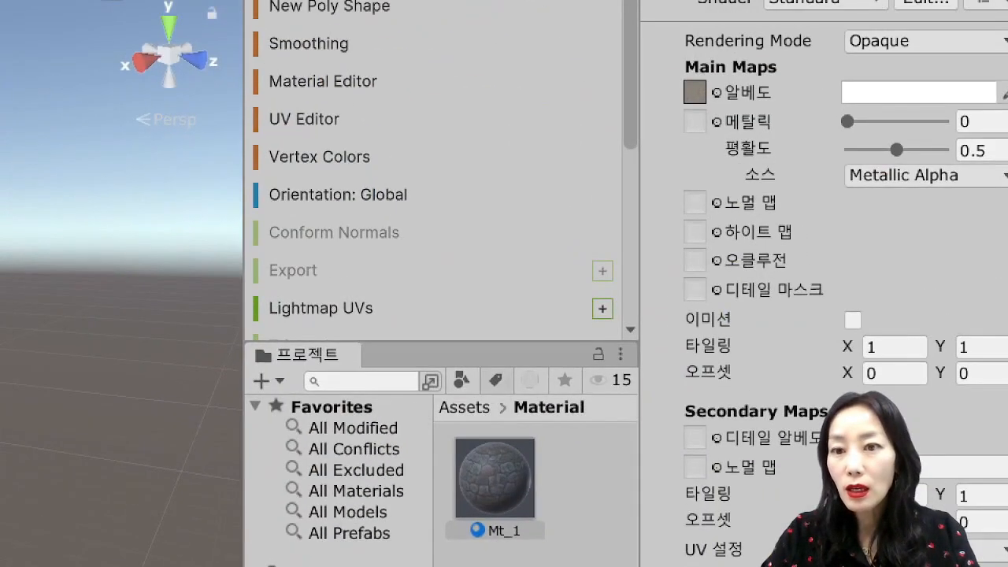
{"action": "mouse_move", "coordinate": [678, 177]}
{"action": "left_mouse_down"}
{"action": "mouse_move", "coordinate": [731, 236]}
{"action": "mouse_move", "coordinate": [803, 238]}
{"action": "left_mouse_up"}
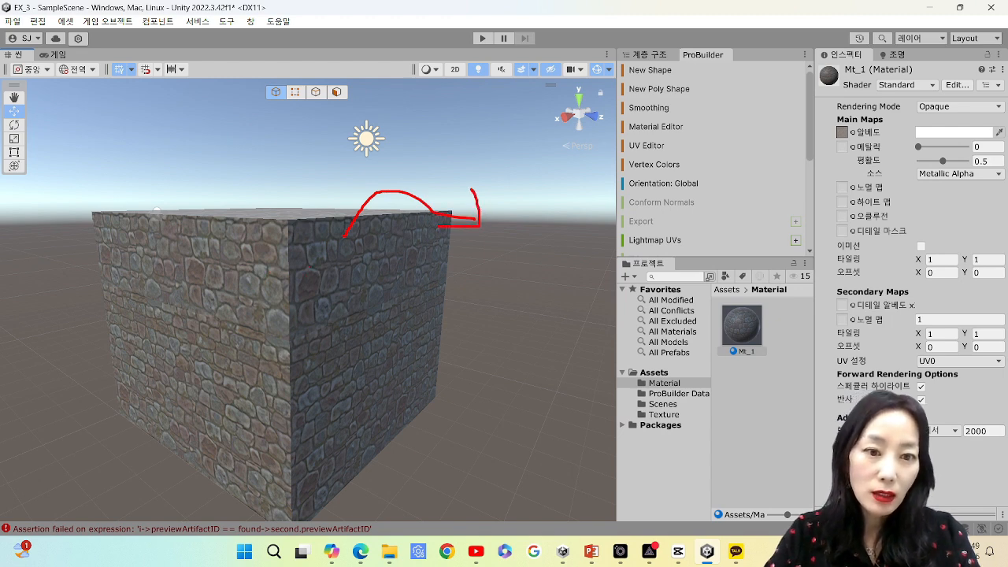
{"action": "key", "text": "Escape"}
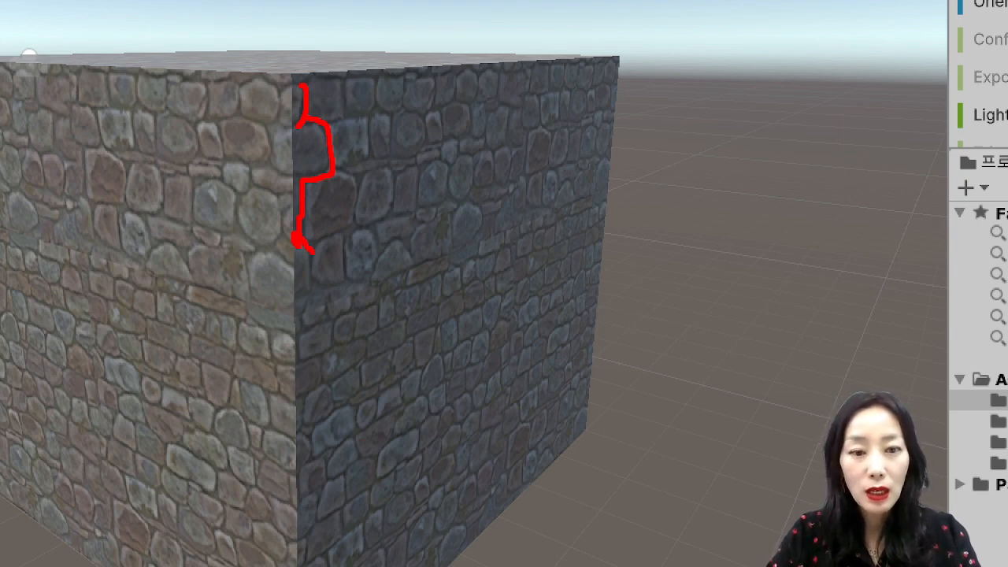
{"action": "left_click_drag", "start_coordinate": [628, 532], "coordinate": [523, 384]}
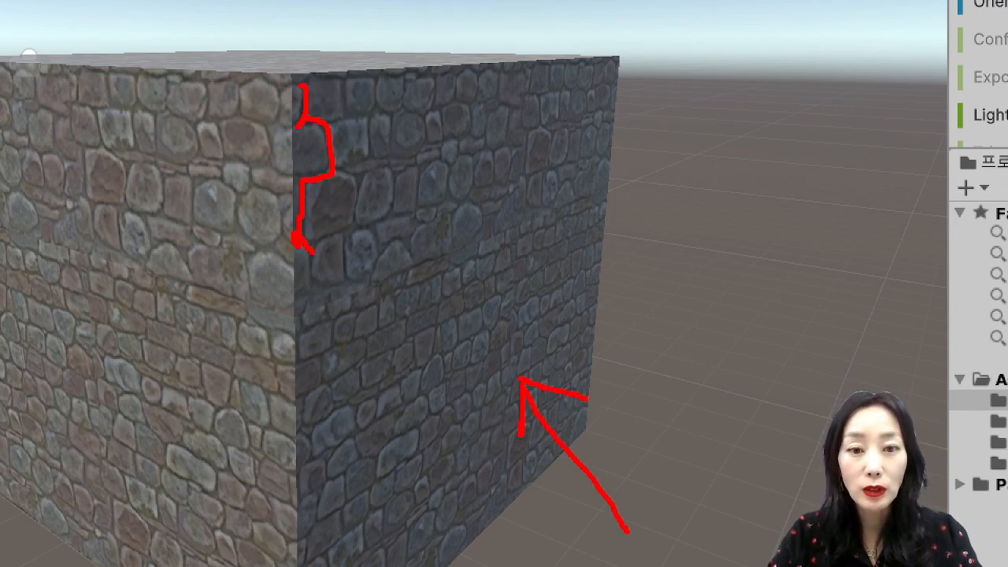
{"action": "key", "text": "Escape"}
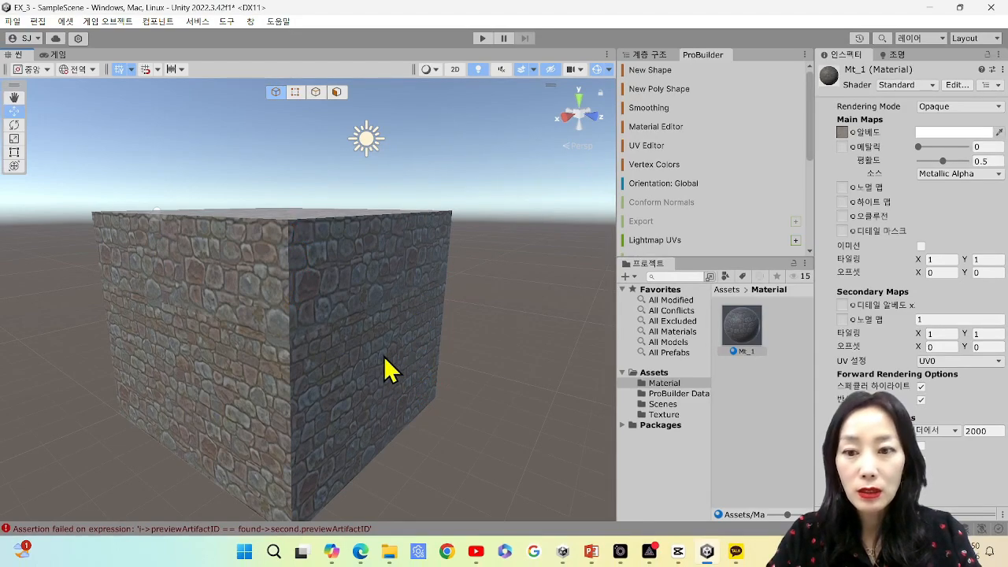
{"action": "key", "text": "ctrl+1"}
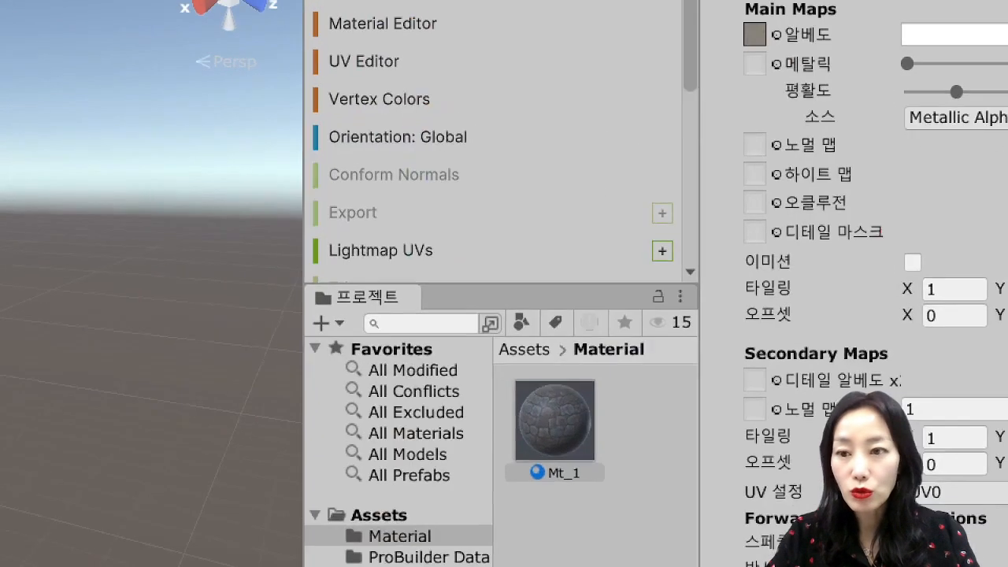
{"action": "left_click_drag", "start_coordinate": [716, 101], "coordinate": [850, 197], "text": "ctrl"}
{"action": "key", "text": "Escape"}
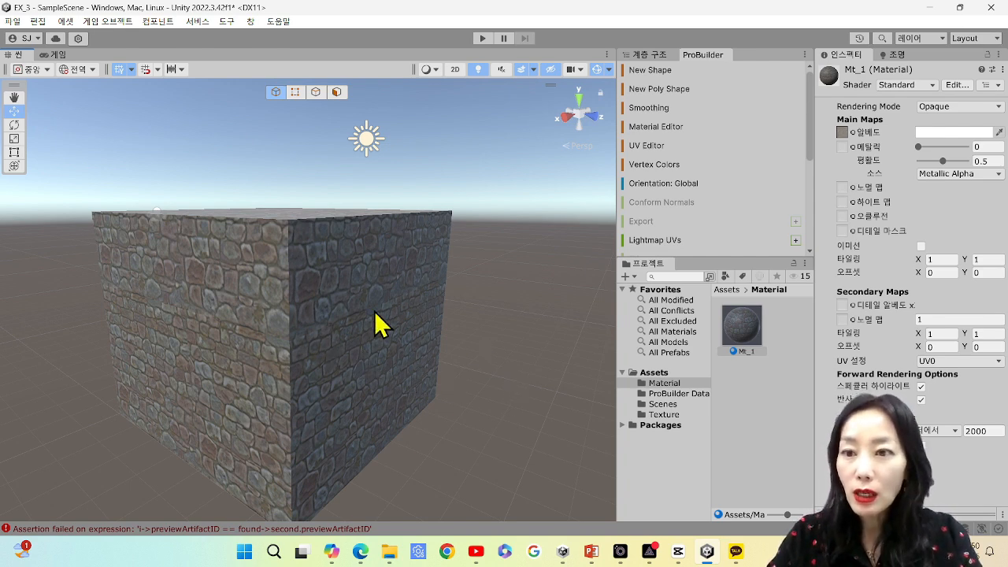
- Switch to File Explorer and compare the stone wall image 20240826_193225 with the normal map 20240826_193236 in the Texture folder
{"action": "left_click", "coordinate": [673, 416]}
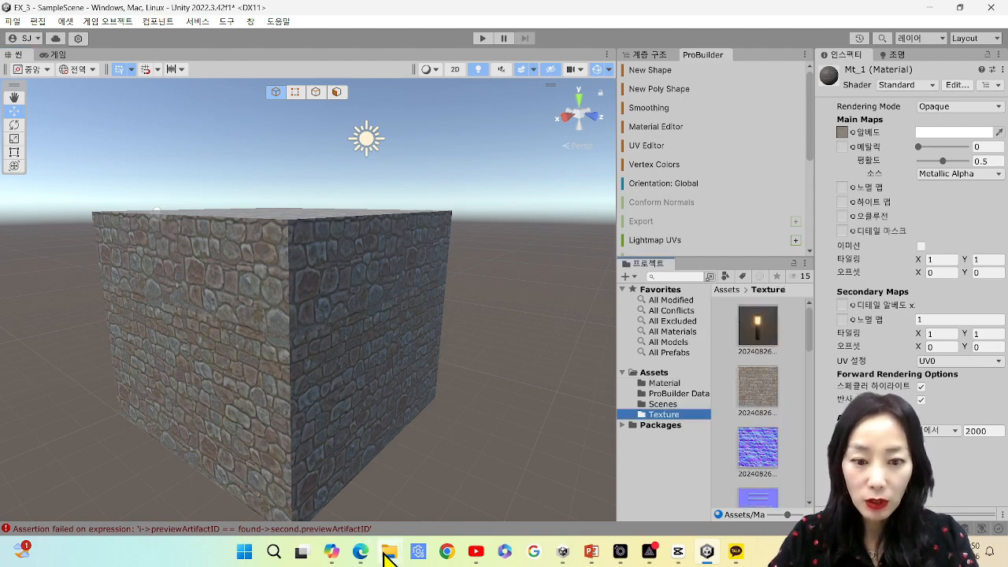
{"action": "mouse_move", "coordinate": [386, 551]}
{"action": "left_click", "coordinate": [521, 506]}
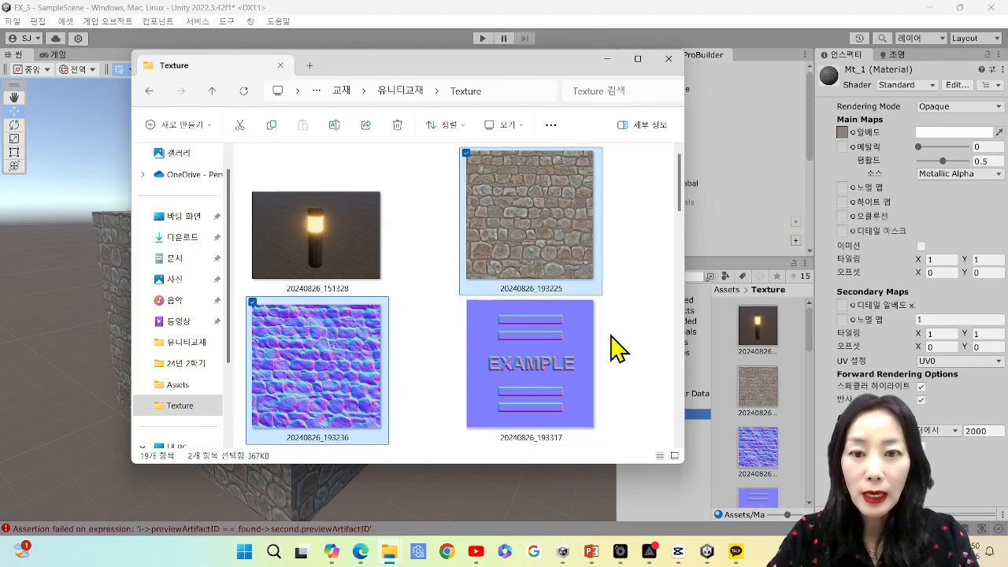
{"action": "left_click", "coordinate": [636, 360]}
{"action": "scroll", "coordinate": [582, 350], "scroll_direction": "down", "scroll_amount": 2}
{"action": "scroll", "coordinate": [589, 342], "scroll_direction": "down", "scroll_amount": 3}
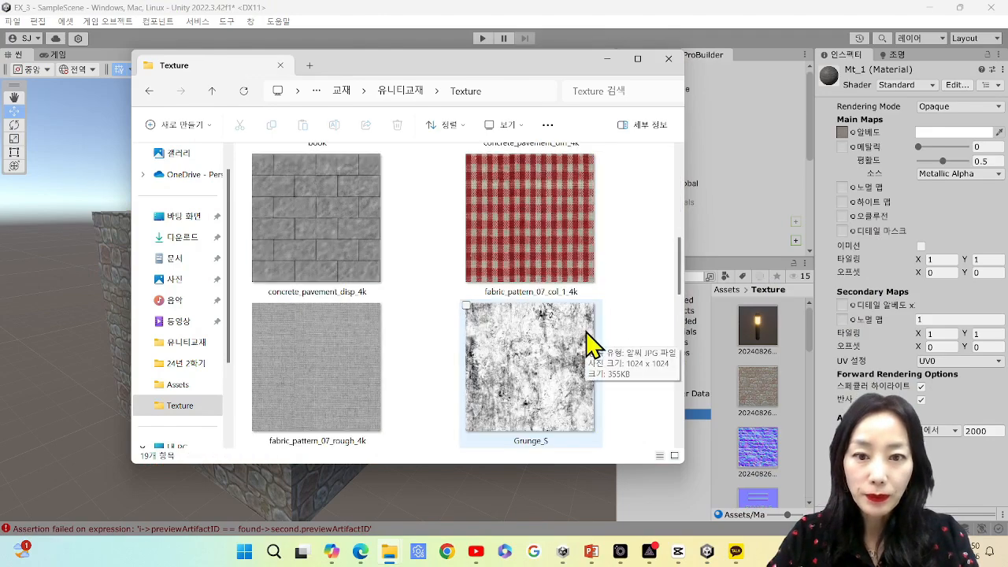
{"action": "scroll", "coordinate": [591, 347], "scroll_direction": "up", "scroll_amount": 6}
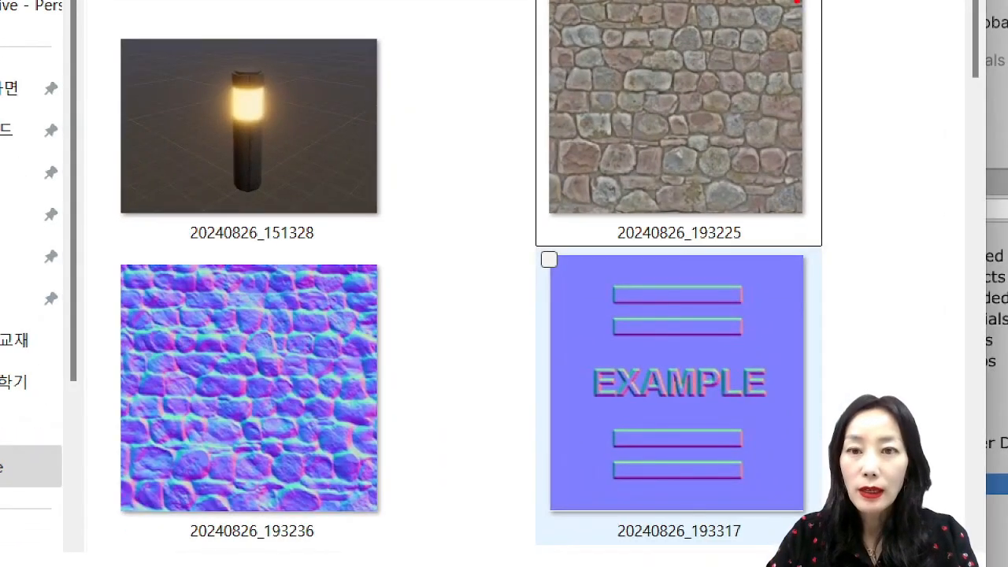
{"action": "mouse_move", "coordinate": [632, 63]}
{"action": "left_mouse_down", "text": "ctrl"}
{"action": "mouse_move", "coordinate": [634, 159]}
{"action": "mouse_move", "coordinate": [743, 174]}
{"action": "mouse_move", "coordinate": [765, 203]}
{"action": "left_mouse_up", "text": "ctrl"}
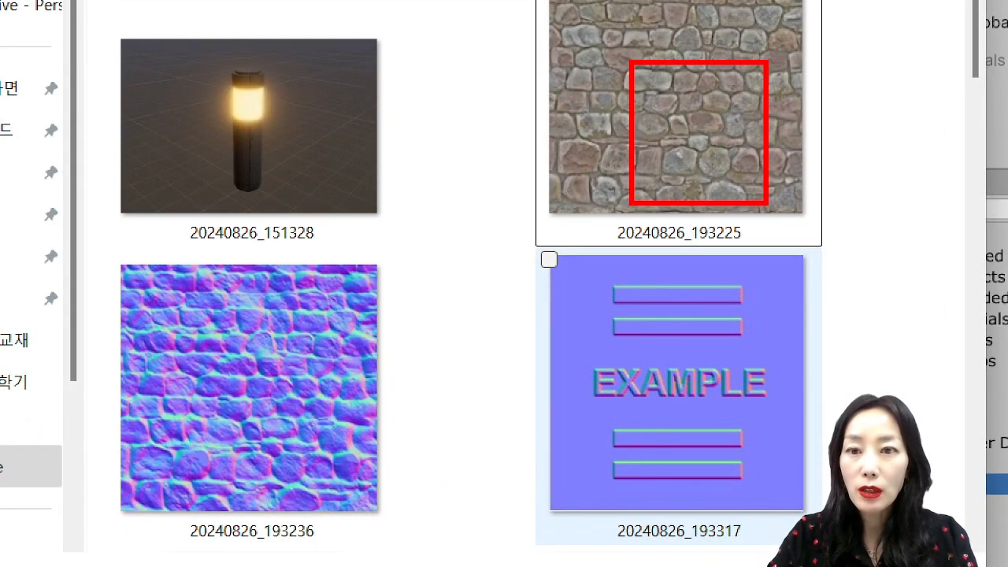
{"action": "left_click_drag", "start_coordinate": [674, 77], "coordinate": [712, 76]}
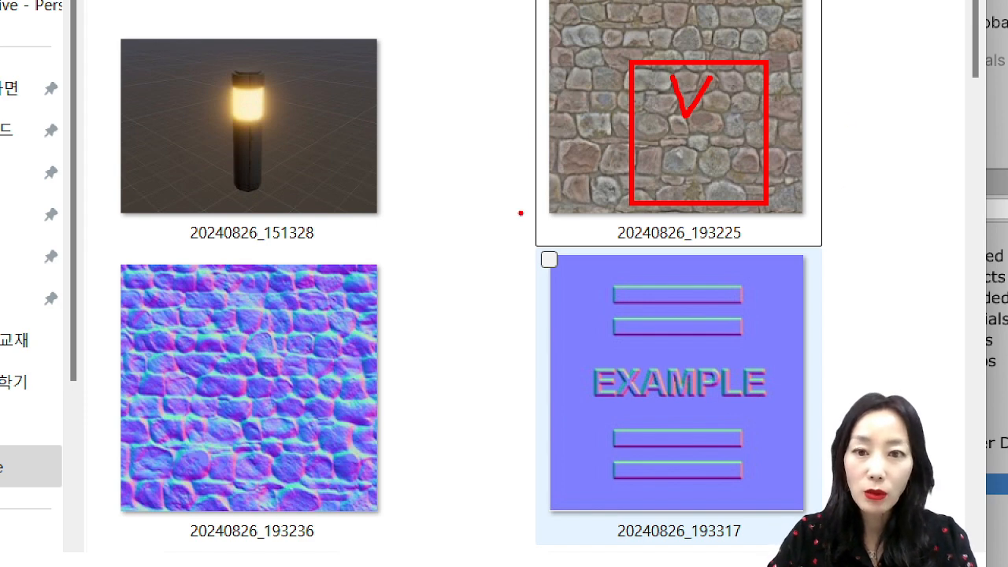
{"action": "mouse_move", "coordinate": [603, 207]}
{"action": "left_mouse_down"}
{"action": "mouse_move", "coordinate": [413, 326]}
{"action": "mouse_move", "coordinate": [482, 351]}
{"action": "left_mouse_up"}
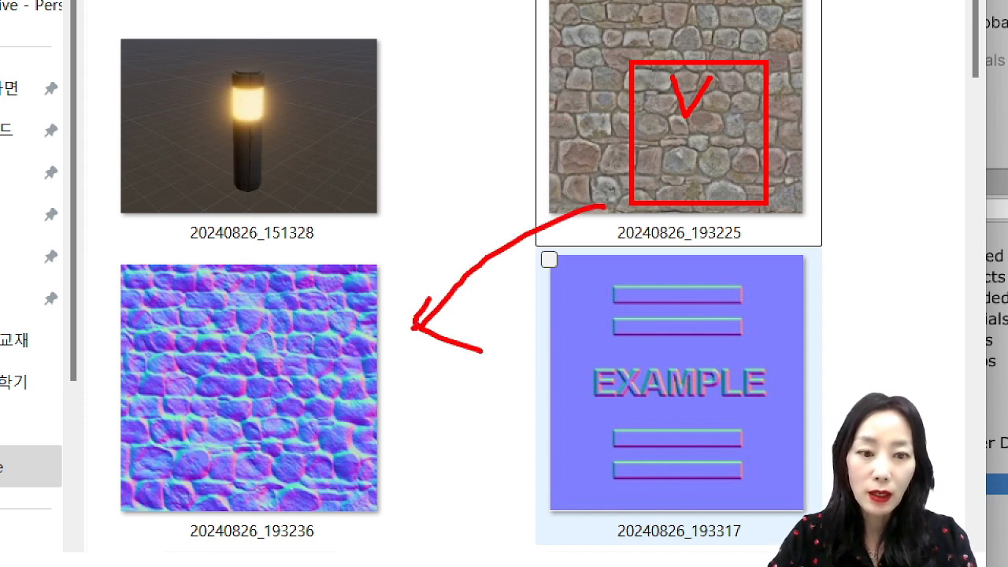
{"action": "left_click_drag", "start_coordinate": [107, 256], "coordinate": [392, 523], "text": "ctrl"}
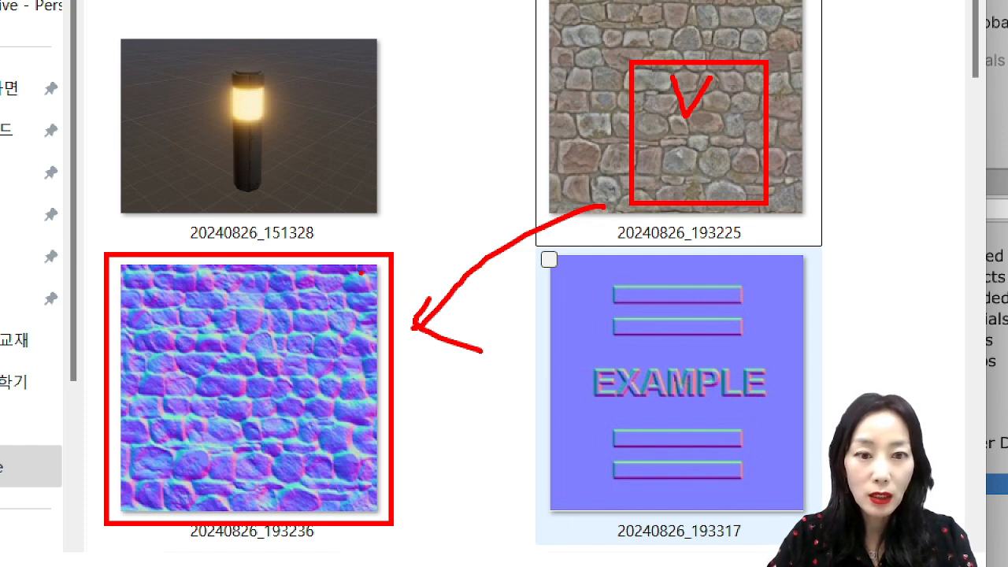
{"action": "mouse_move", "coordinate": [361, 272]}
{"action": "left_mouse_down"}
{"action": "mouse_move", "coordinate": [411, 214]}
{"action": "mouse_move", "coordinate": [554, 140]}
{"action": "mouse_move", "coordinate": [521, 199]}
{"action": "left_mouse_up"}
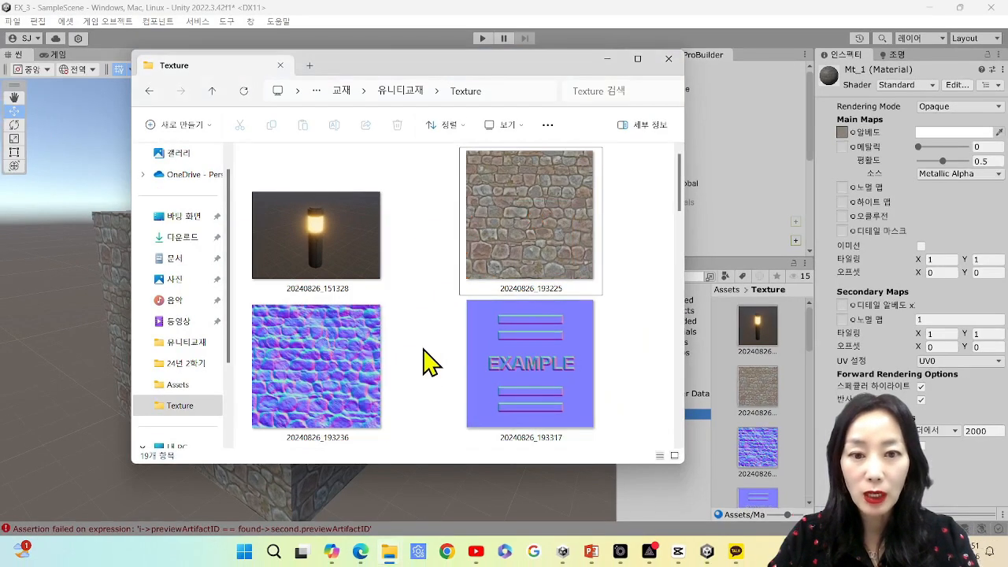
- Compare the concrete_pavement_disp_4k and concrete_pavement_diff_4k images in the Texture folder
{"action": "scroll", "coordinate": [422, 349], "scroll_direction": "down", "scroll_amount": 5}
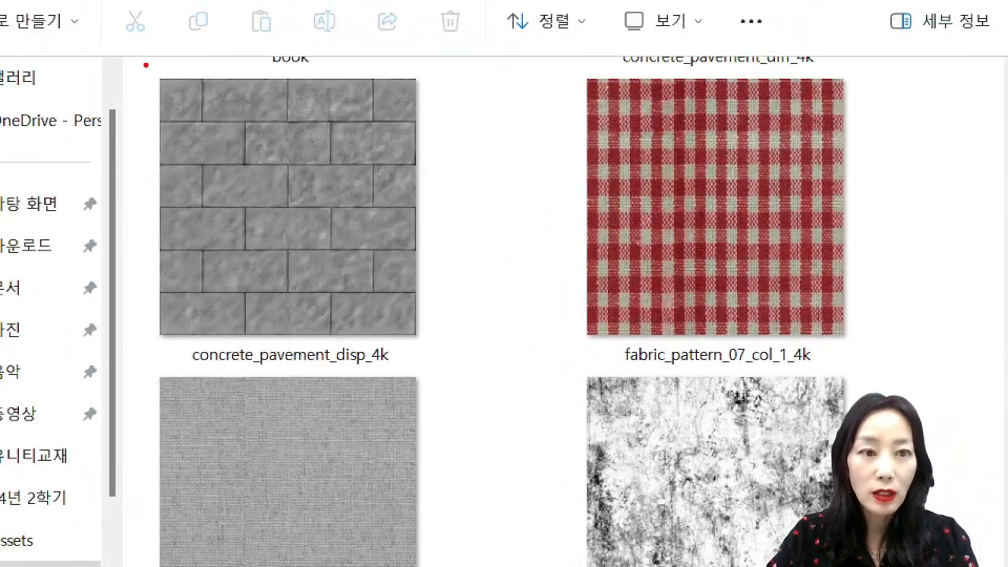
{"action": "mouse_move", "coordinate": [146, 65]}
{"action": "left_mouse_down"}
{"action": "mouse_move", "coordinate": [276, 241]}
{"action": "mouse_move", "coordinate": [444, 345]}
{"action": "left_mouse_up"}
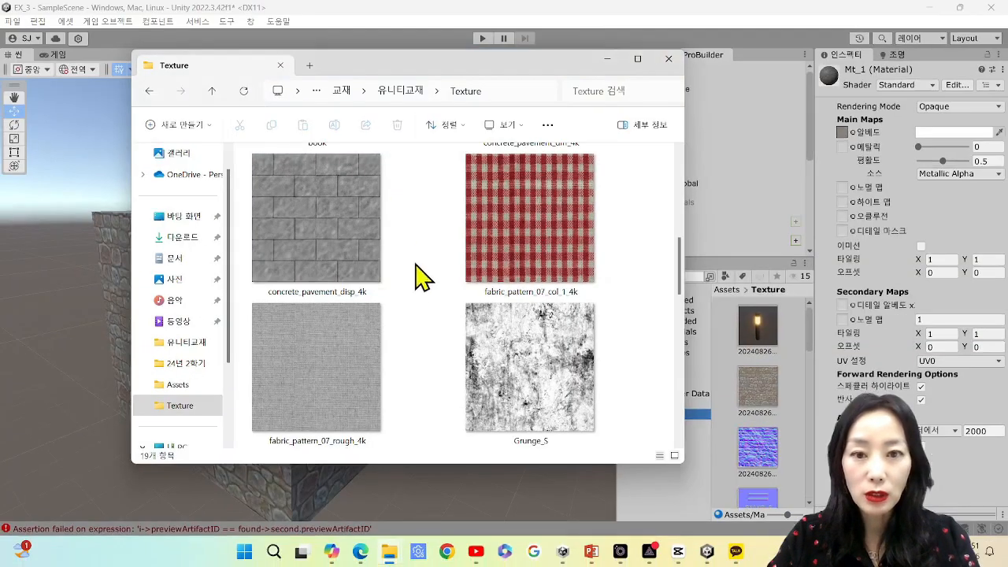
{"action": "scroll", "coordinate": [678, 260], "scroll_direction": "up", "scroll_amount": 2}
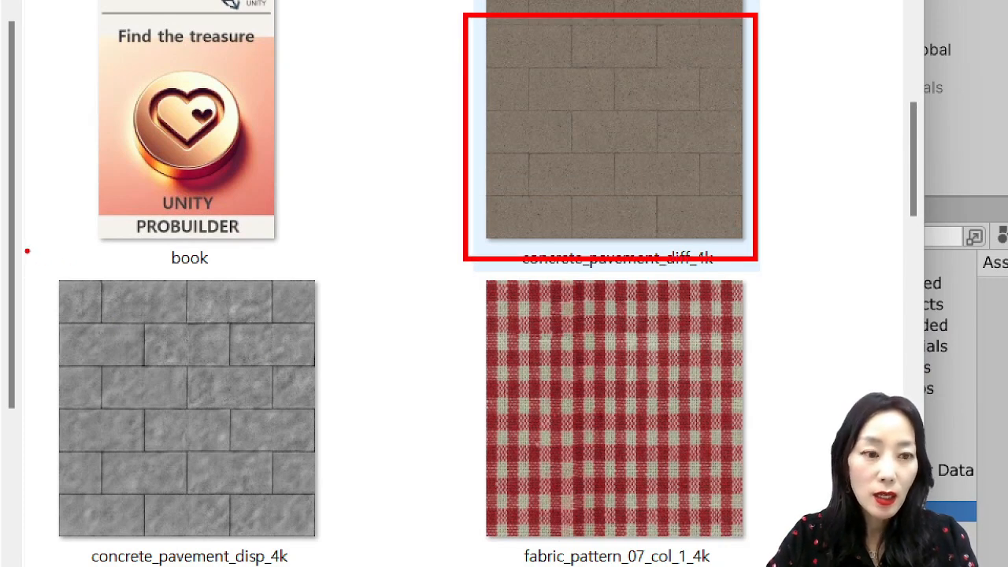
{"action": "left_click_drag", "start_coordinate": [42, 271], "coordinate": [362, 546]}
{"action": "mouse_move", "coordinate": [326, 365]}
{"action": "left_mouse_down"}
{"action": "mouse_move", "coordinate": [539, 148]}
{"action": "mouse_move", "coordinate": [549, 155]}
{"action": "mouse_move", "coordinate": [532, 221]}
{"action": "left_mouse_up"}
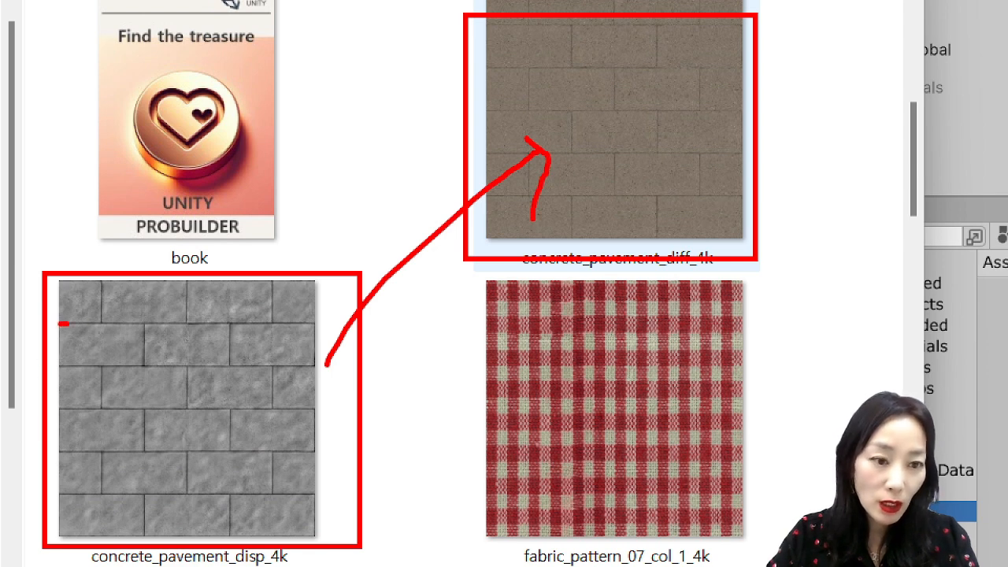
{"action": "left_click_drag", "start_coordinate": [67, 322], "coordinate": [338, 330]}
{"action": "left_click_drag", "start_coordinate": [277, 279], "coordinate": [269, 334]}
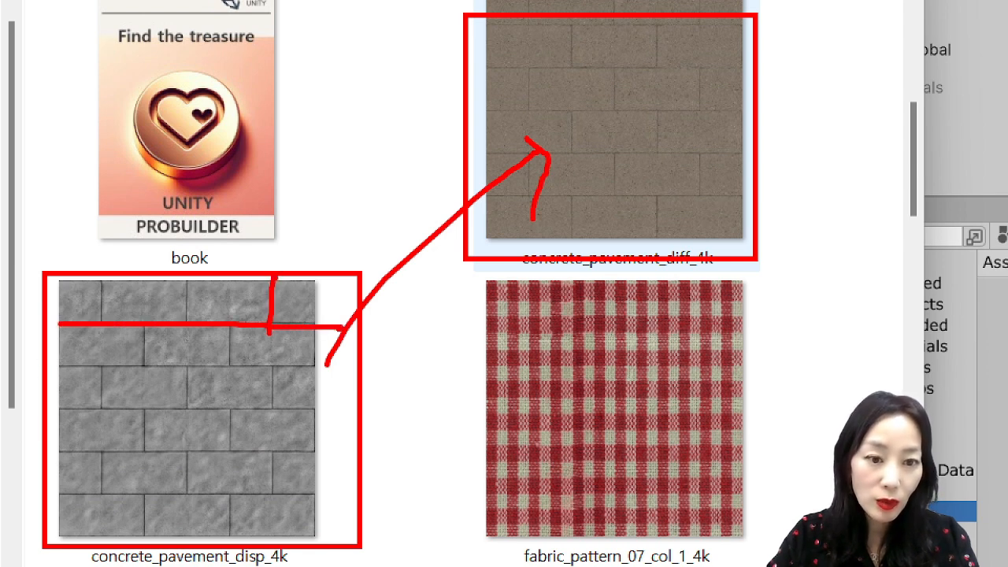
{"action": "left_click_drag", "start_coordinate": [190, 286], "coordinate": [187, 339]}
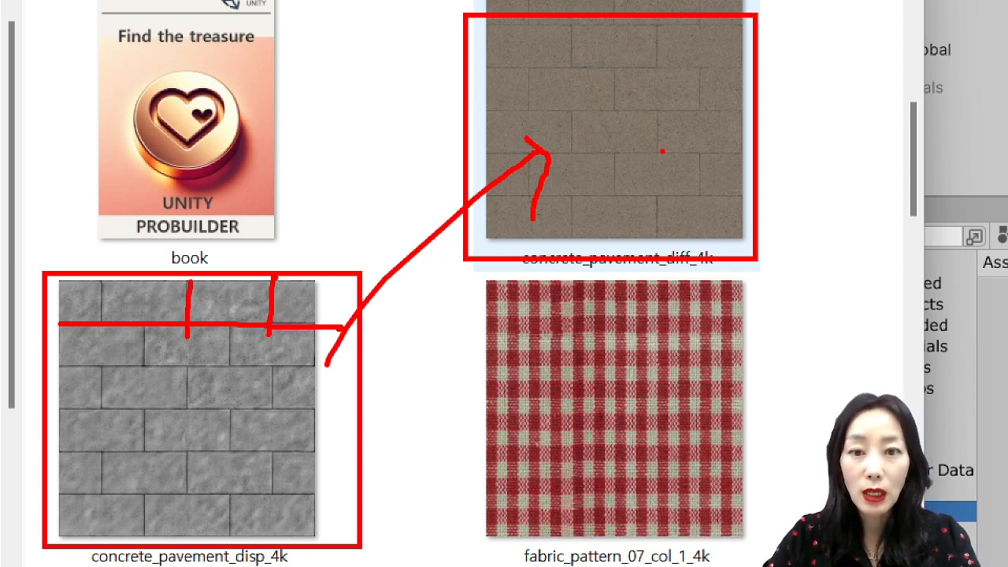
{"action": "mouse_move", "coordinate": [537, 114]}
{"action": "left_mouse_down"}
{"action": "mouse_move", "coordinate": [382, 254]}
{"action": "mouse_move", "coordinate": [356, 293]}
{"action": "left_mouse_up"}
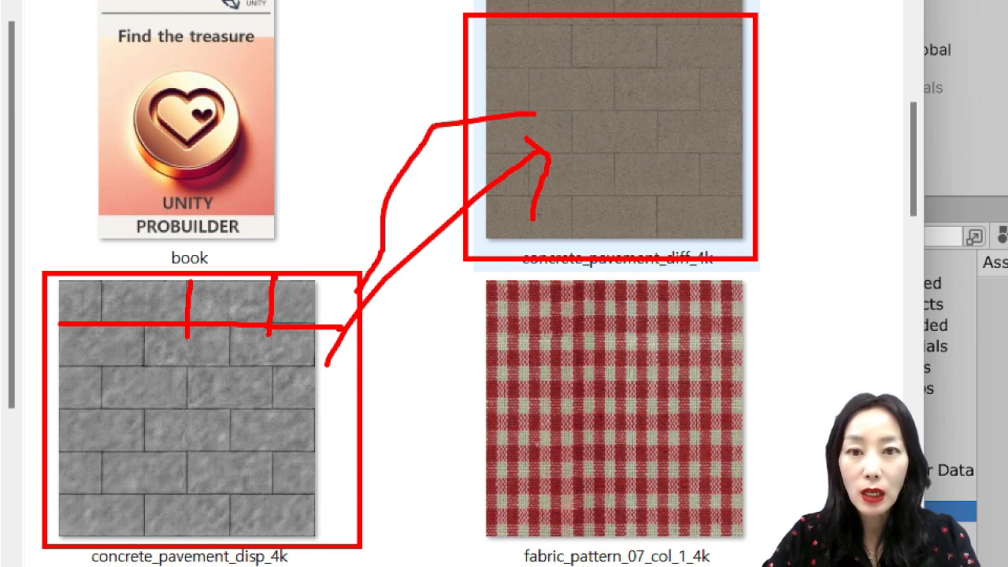
{"action": "left_click_drag", "start_coordinate": [486, 66], "coordinate": [707, 84]}
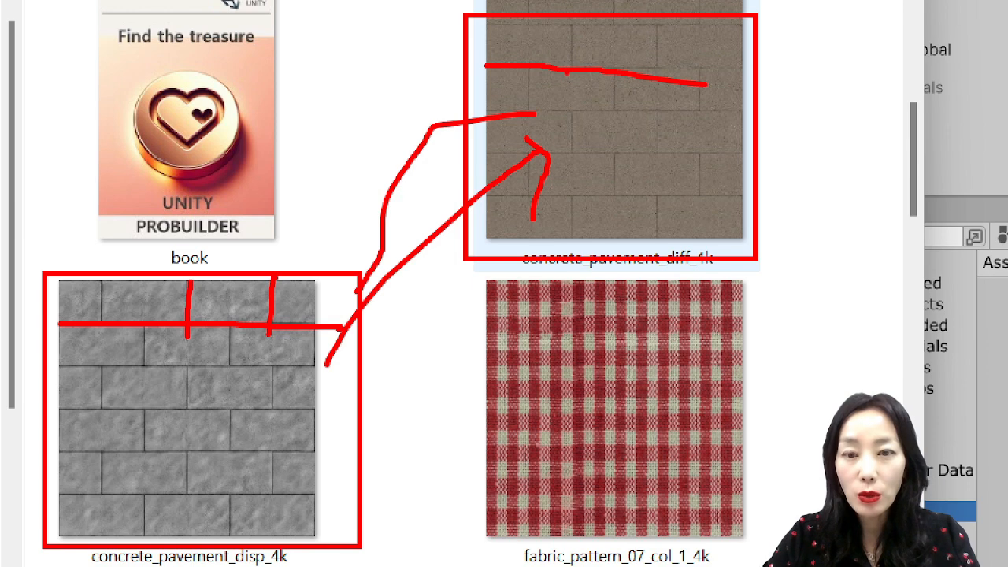
{"action": "mouse_move", "coordinate": [535, 113]}
{"action": "left_mouse_down"}
{"action": "mouse_move", "coordinate": [582, 110]}
{"action": "mouse_move", "coordinate": [662, 67]}
{"action": "mouse_move", "coordinate": [612, 104]}
{"action": "mouse_move", "coordinate": [664, 111]}
{"action": "mouse_move", "coordinate": [707, 88]}
{"action": "mouse_move", "coordinate": [674, 73]}
{"action": "left_mouse_up"}
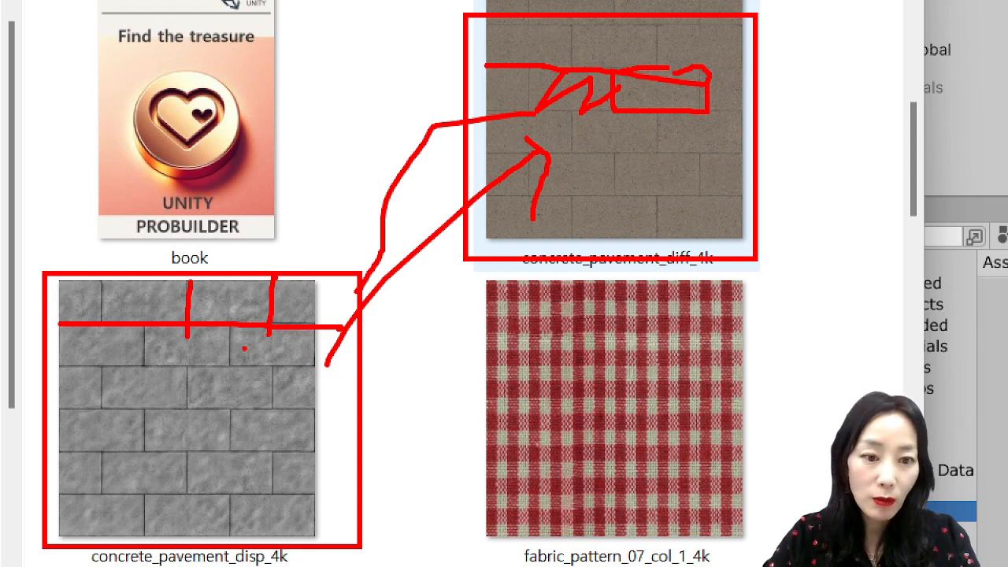
{"action": "mouse_move", "coordinate": [277, 361]}
{"action": "left_mouse_down"}
{"action": "mouse_move", "coordinate": [274, 346]}
{"action": "mouse_move", "coordinate": [288, 356]}
{"action": "left_mouse_up"}
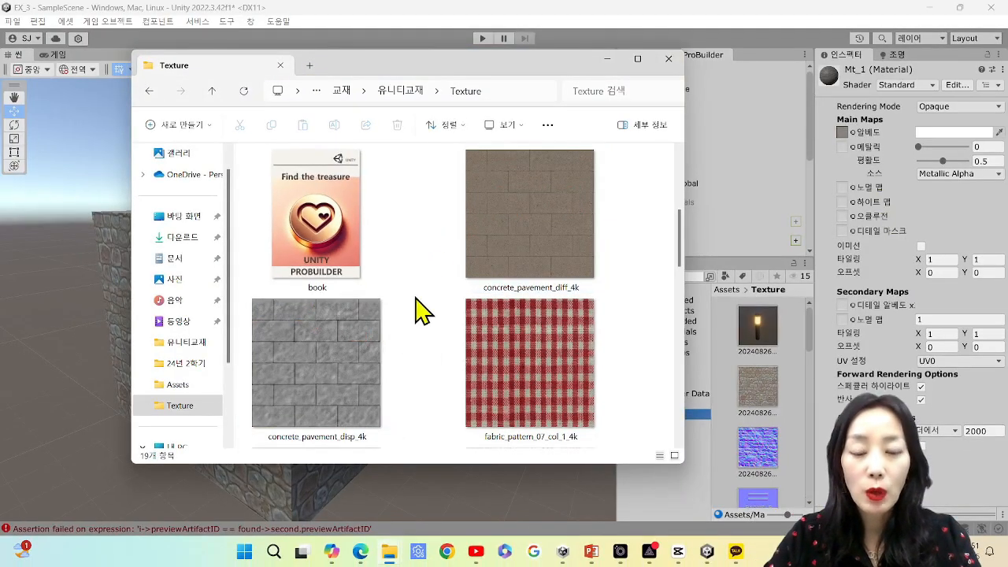
- Review the stone wall image beside its bluish normal map once more, and return to Unity
{"action": "scroll", "coordinate": [389, 297], "scroll_direction": "up", "scroll_amount": 3}
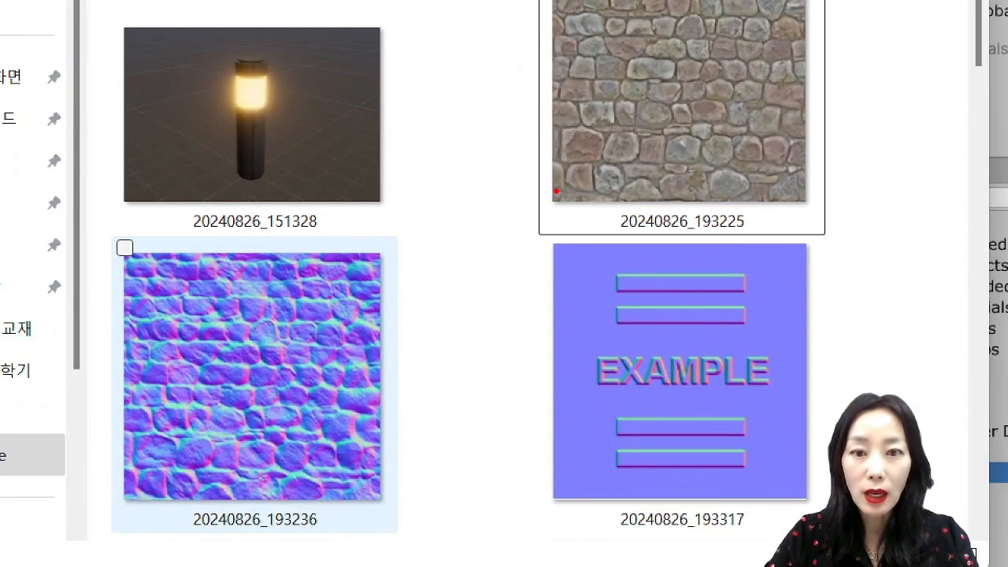
{"action": "mouse_move", "coordinate": [556, 191]}
{"action": "left_mouse_down"}
{"action": "mouse_move", "coordinate": [377, 263]}
{"action": "mouse_move", "coordinate": [419, 257]}
{"action": "left_mouse_up"}
{"action": "mouse_move", "coordinate": [535, 170]}
{"action": "left_mouse_down"}
{"action": "mouse_move", "coordinate": [544, 217]}
{"action": "mouse_move", "coordinate": [529, 227]}
{"action": "left_mouse_up"}
{"action": "mouse_move", "coordinate": [288, 442]}
{"action": "left_mouse_down"}
{"action": "mouse_move", "coordinate": [265, 364]}
{"action": "mouse_move", "coordinate": [281, 389]}
{"action": "left_mouse_up"}
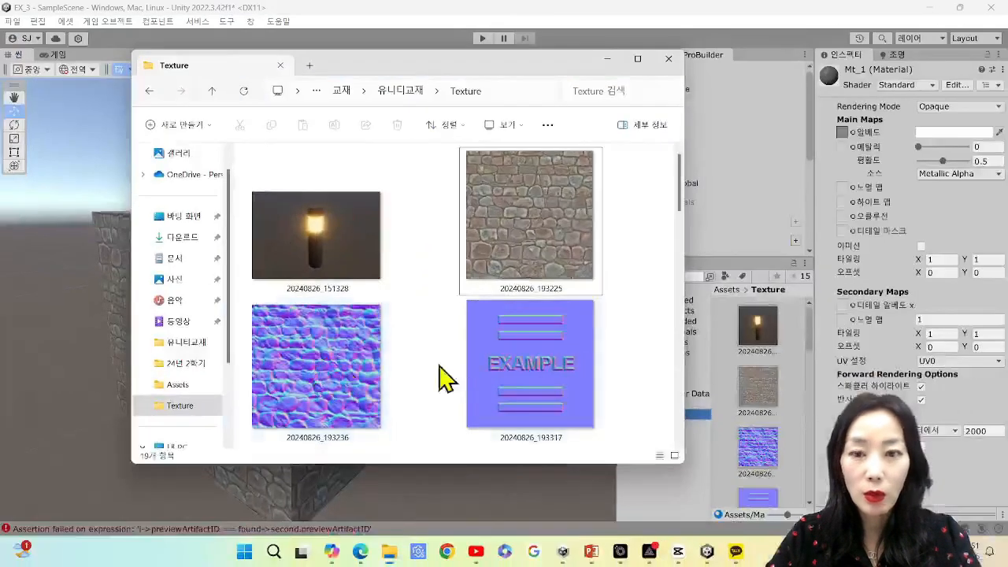
{"action": "left_click", "coordinate": [606, 63]}
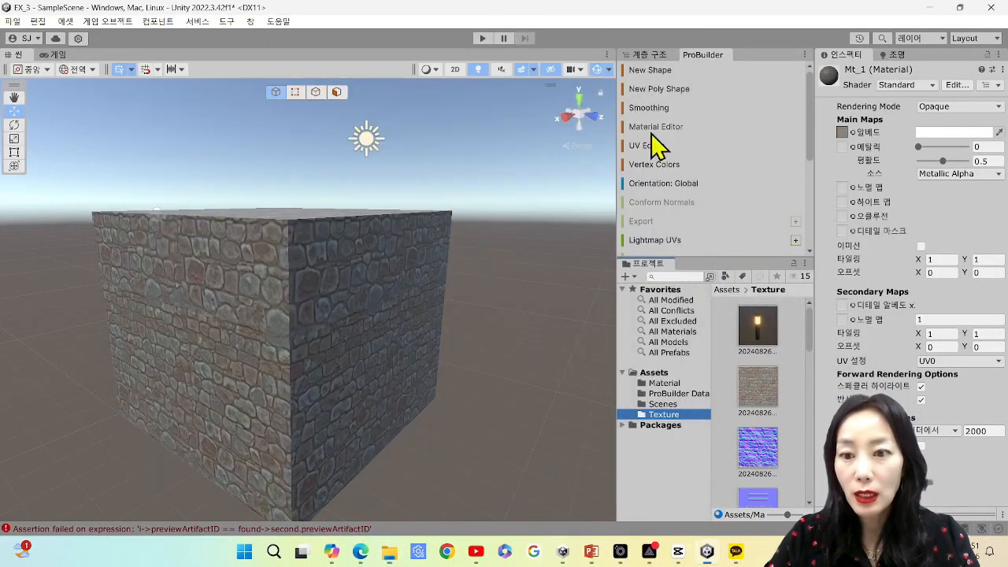
- Assign the bluish stone image from the Texture folder as the normal map of the Mt_1 material
{"action": "left_click", "coordinate": [680, 382]}
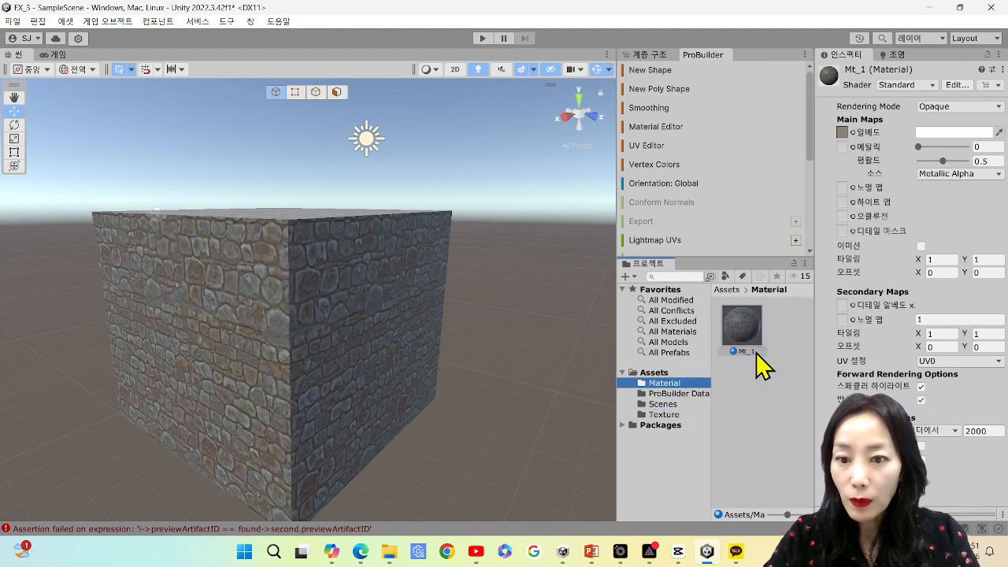
{"action": "left_click", "coordinate": [682, 414]}
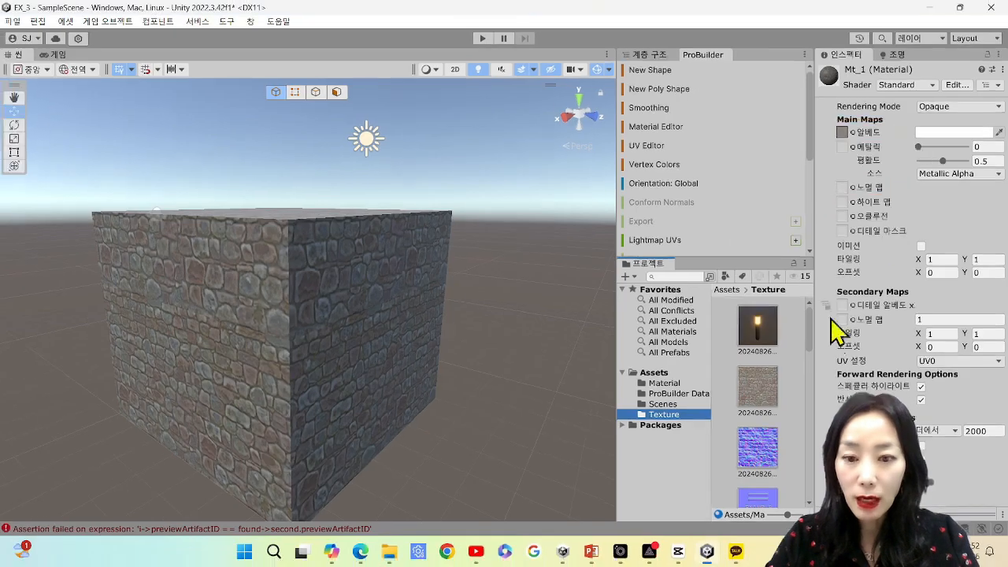
{"action": "mouse_move", "coordinate": [769, 454]}
{"action": "left_mouse_down"}
{"action": "mouse_move", "coordinate": [837, 287]}
{"action": "mouse_move", "coordinate": [840, 191]}
{"action": "left_mouse_up"}
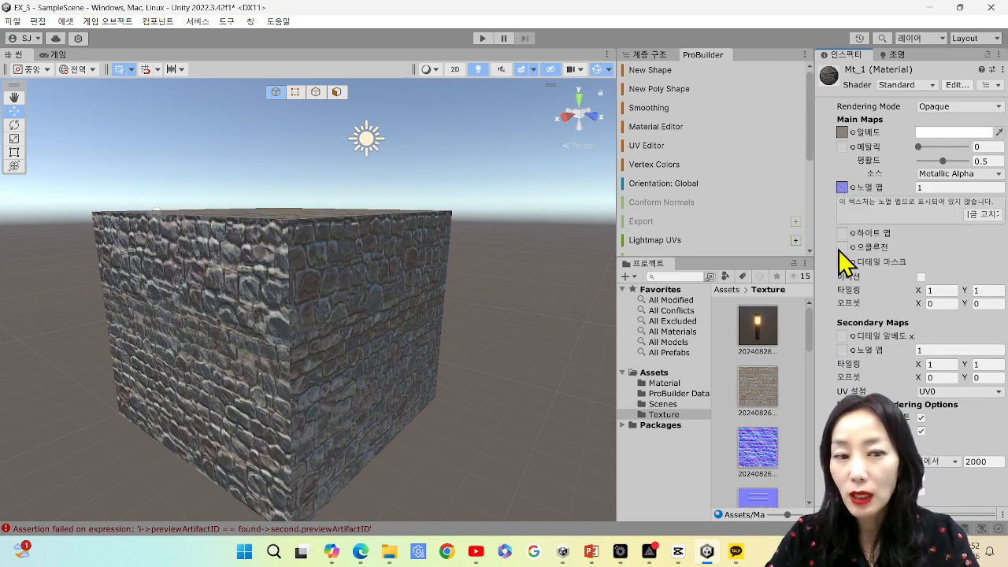
- Examine the stone relief on the cube from several angles, and undo the normal map assignment on Mt_1
{"action": "scroll", "coordinate": [312, 364], "scroll_direction": "up", "scroll_amount": 5}
{"action": "scroll", "coordinate": [314, 365], "scroll_direction": "down", "scroll_amount": 3}
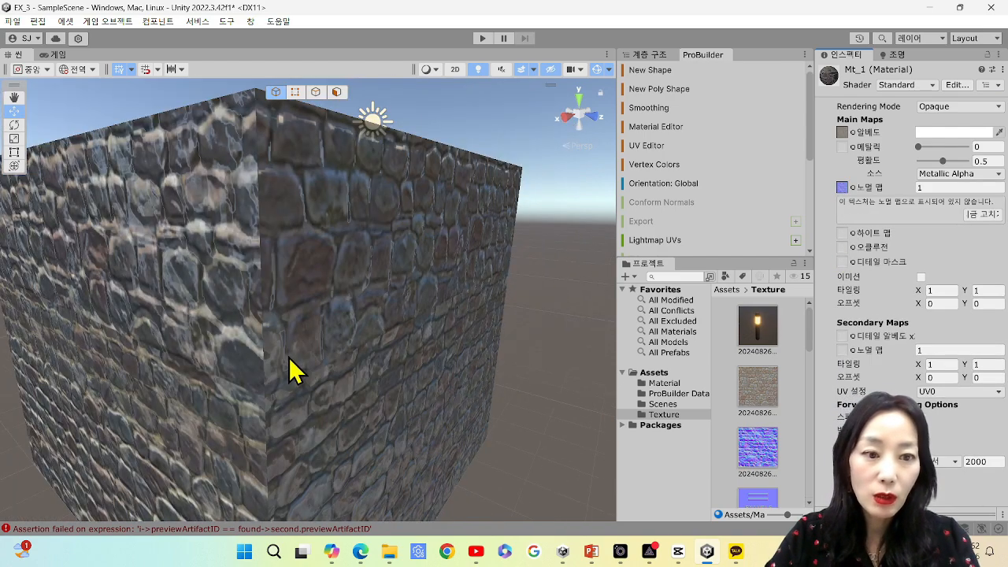
{"action": "right_click_drag", "start_coordinate": [290, 359], "coordinate": [338, 348]}
{"action": "scroll", "coordinate": [326, 335], "scroll_direction": "up", "scroll_amount": 5}
{"action": "key", "text": "f"}
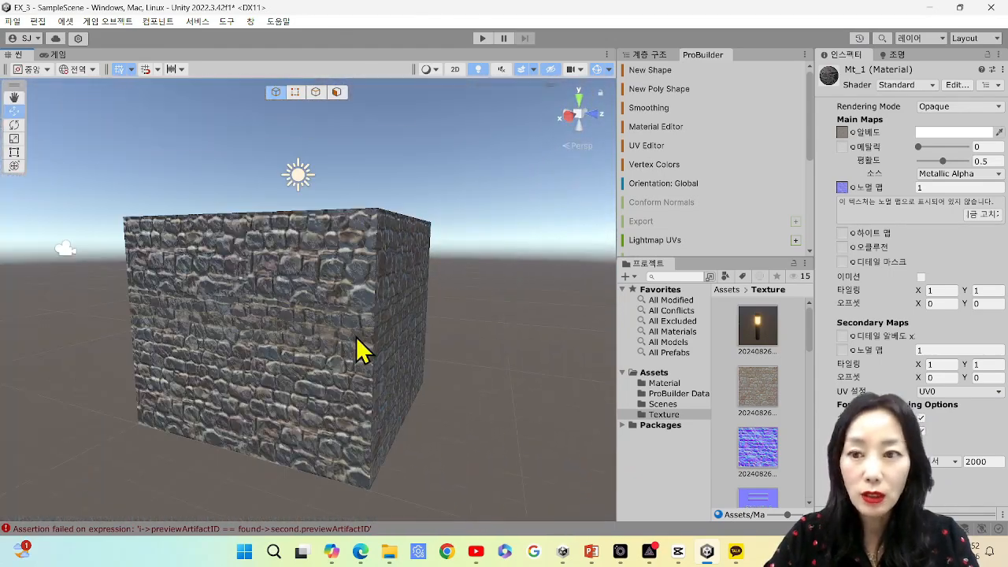
{"action": "scroll", "coordinate": [349, 295], "scroll_direction": "down", "scroll_amount": 6}
{"action": "middle_click_drag", "start_coordinate": [354, 336], "coordinate": [339, 305]}
{"action": "scroll", "coordinate": [331, 297], "scroll_direction": "up", "scroll_amount": 7}
{"action": "key", "text": "ctrl+z"}
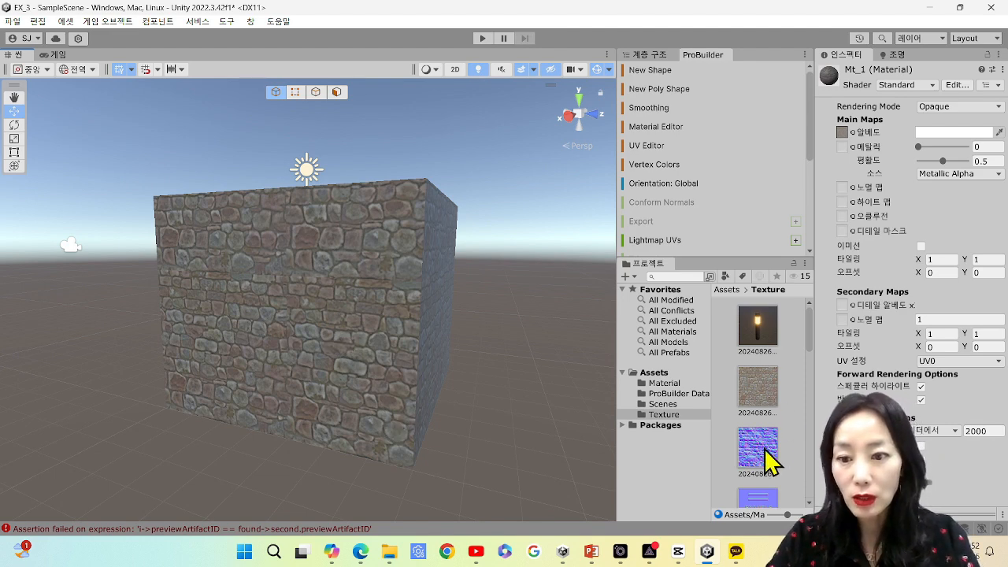
- Assign the bluish stone image as Mt_1's normal map, and set that image's texture type to Normal Map (노멀 맵)
{"action": "left_click_drag", "start_coordinate": [768, 459], "coordinate": [844, 189]}
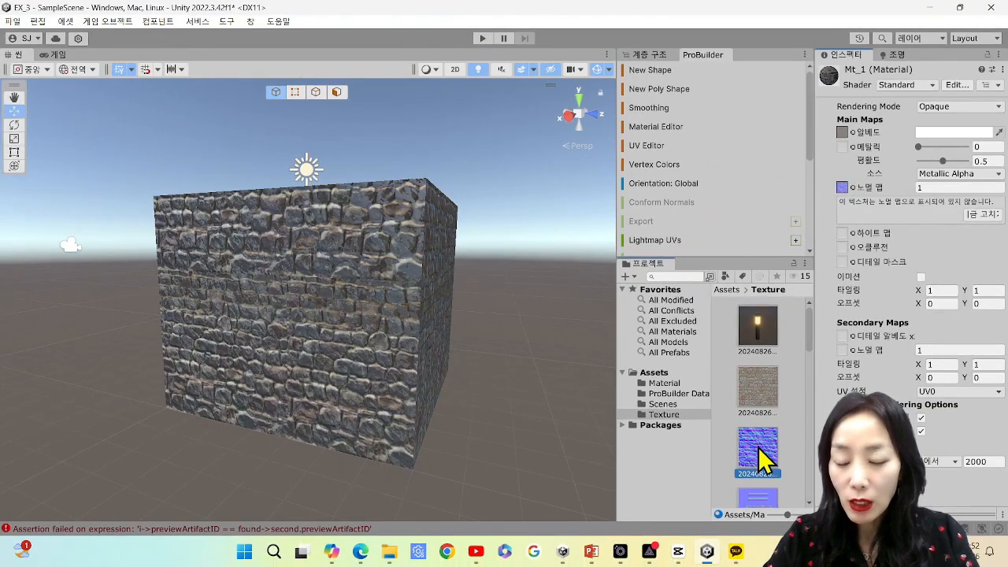
{"action": "left_click", "coordinate": [758, 451]}
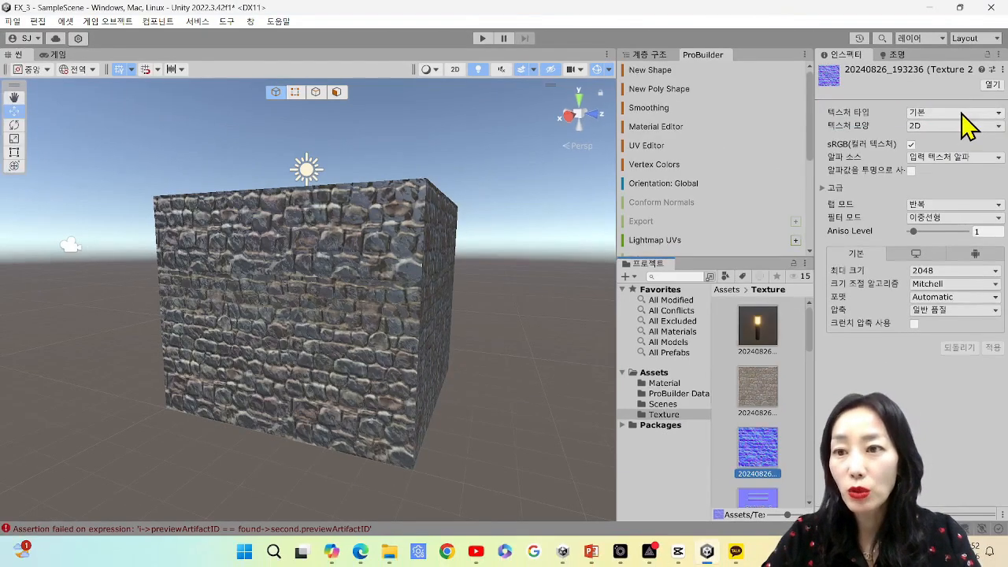
{"action": "left_click", "coordinate": [921, 88]}
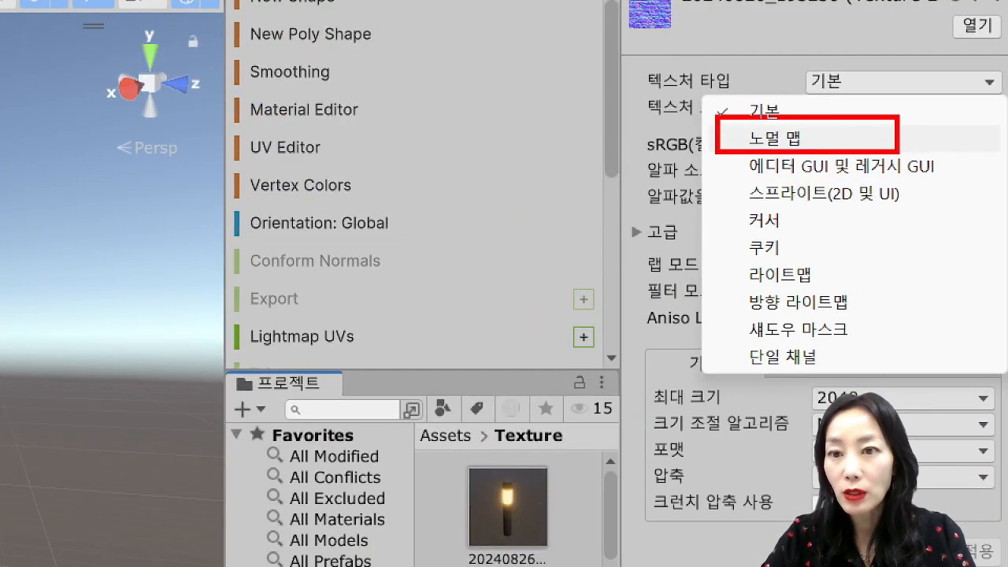
{"action": "left_click", "coordinate": [774, 137]}
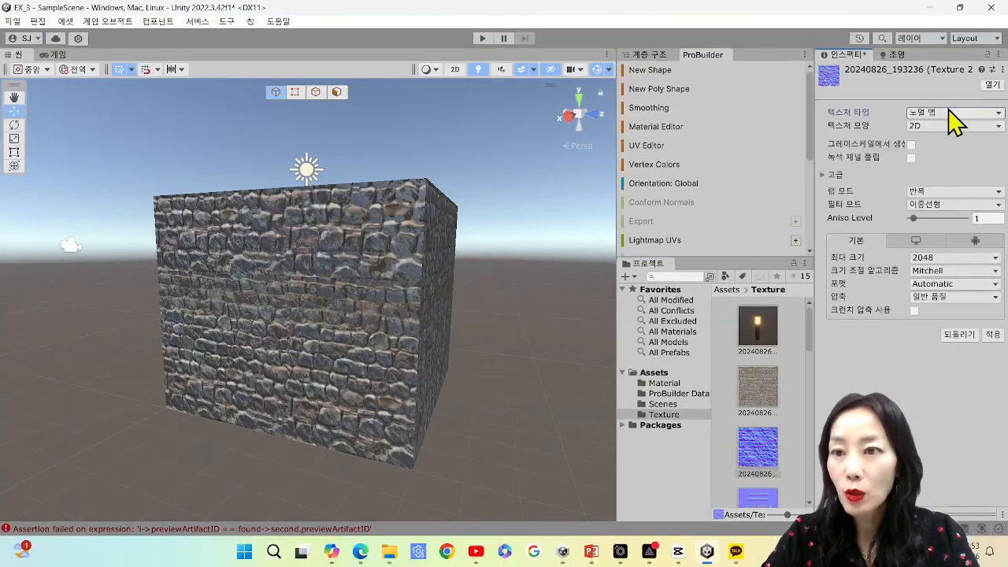
{"action": "left_click", "coordinate": [946, 114]}
{"action": "left_click", "coordinate": [884, 140]}
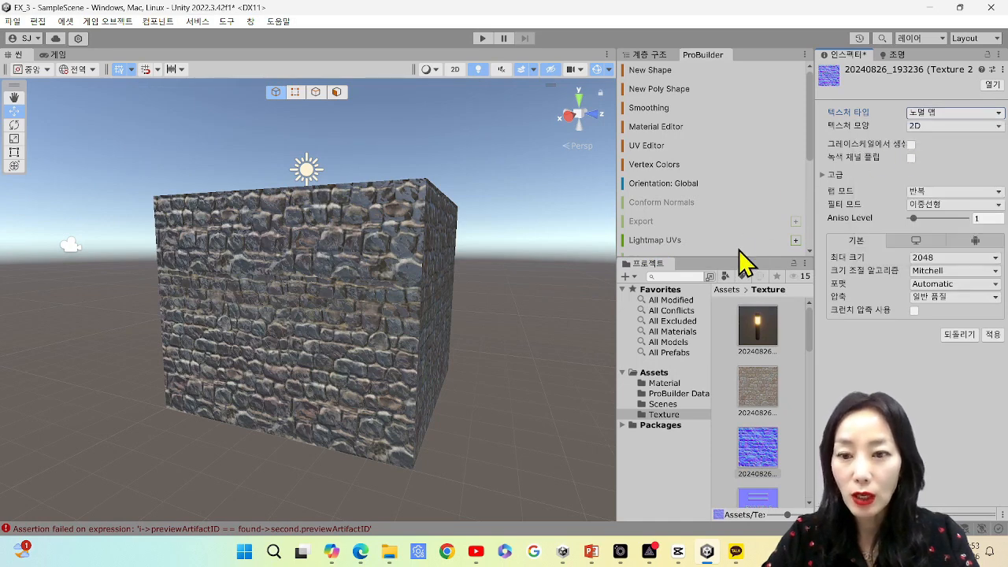
- Reopen the Mt_1 material from the Material folder, saving the changed import settings of the stone normal map image
{"action": "left_click", "coordinate": [675, 384]}
{"action": "left_click", "coordinate": [742, 331]}
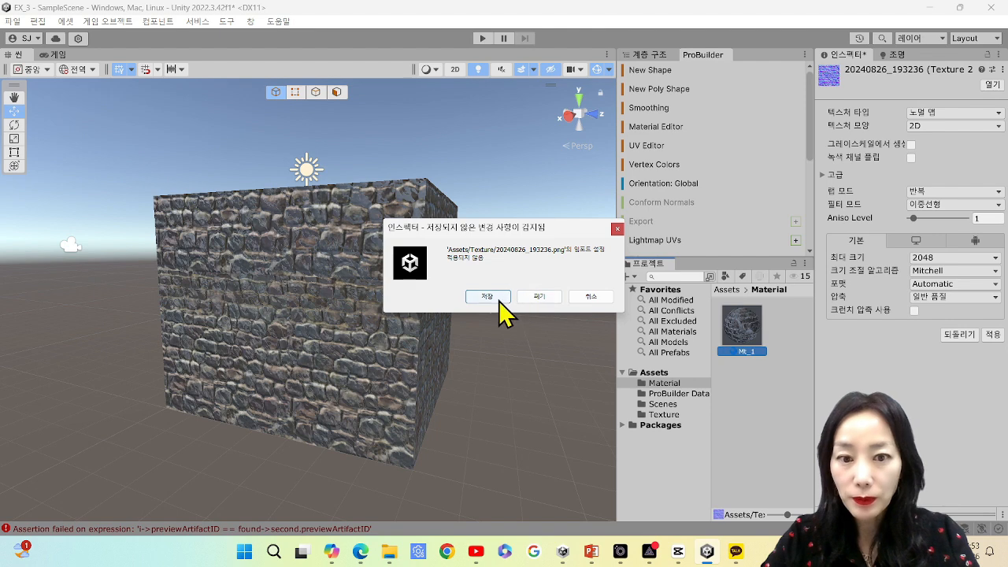
{"action": "left_click", "coordinate": [499, 299]}
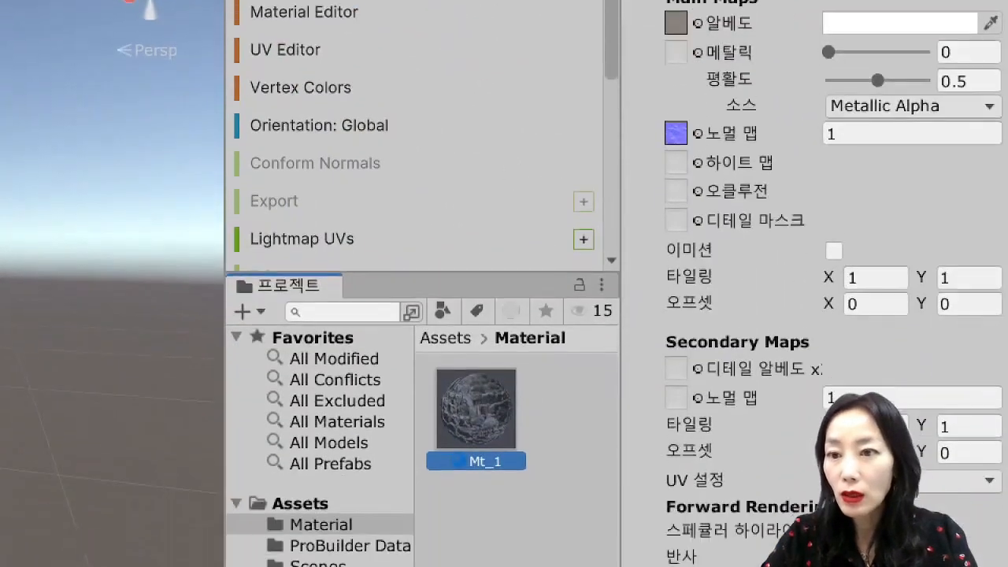
{"action": "mouse_move", "coordinate": [658, 96]}
{"action": "left_mouse_down", "text": "ctrl"}
{"action": "mouse_move", "coordinate": [752, 145]}
{"action": "mouse_move", "coordinate": [1005, 144]}
{"action": "left_mouse_up", "text": "ctrl"}
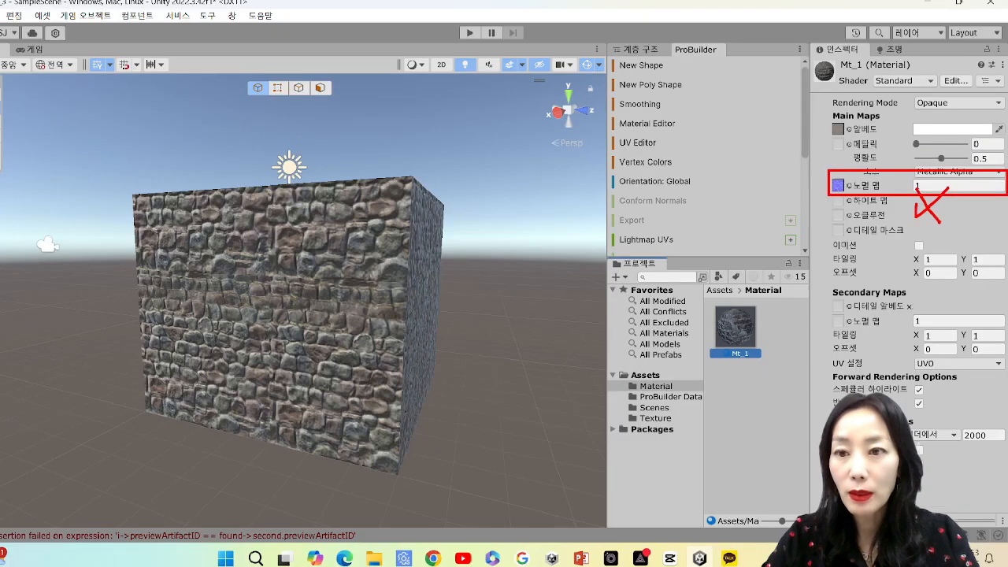
{"action": "key", "text": "Escape"}
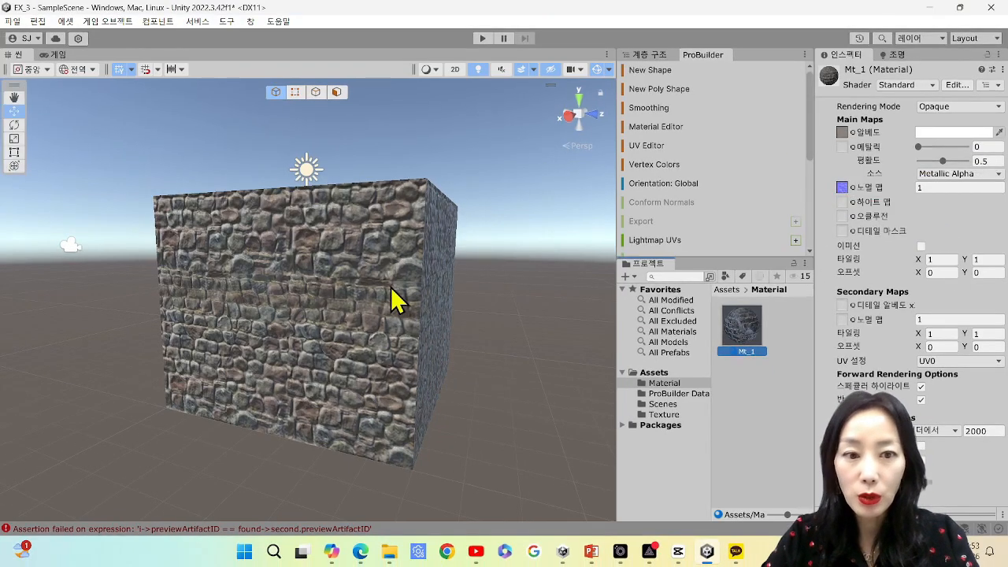
- Set the normal map strength of Mt_1 to 3 and inspect the relief on the cube up close
{"action": "scroll", "coordinate": [386, 287], "scroll_direction": "up", "scroll_amount": 10}
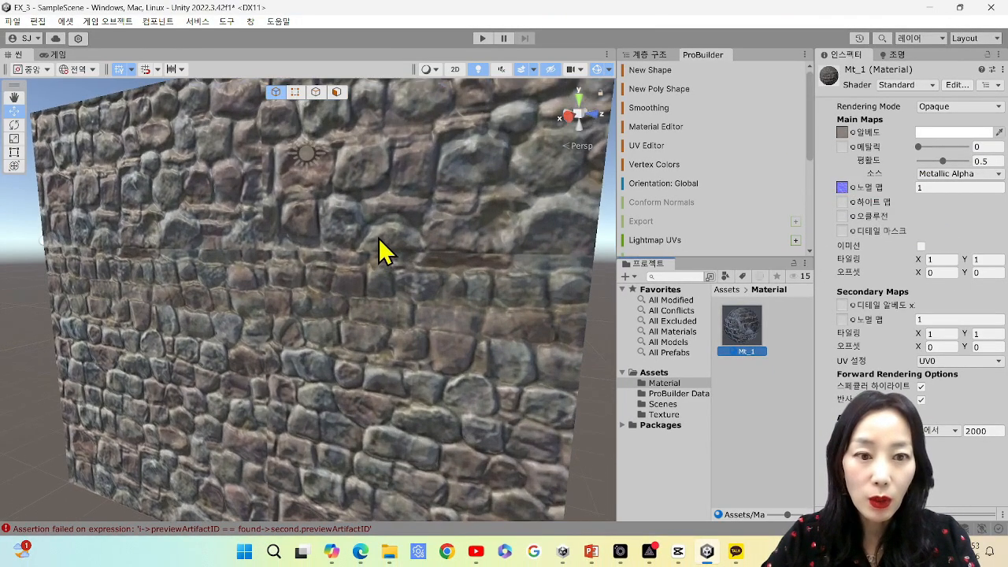
{"action": "right_click_drag", "start_coordinate": [378, 239], "coordinate": [387, 292]}
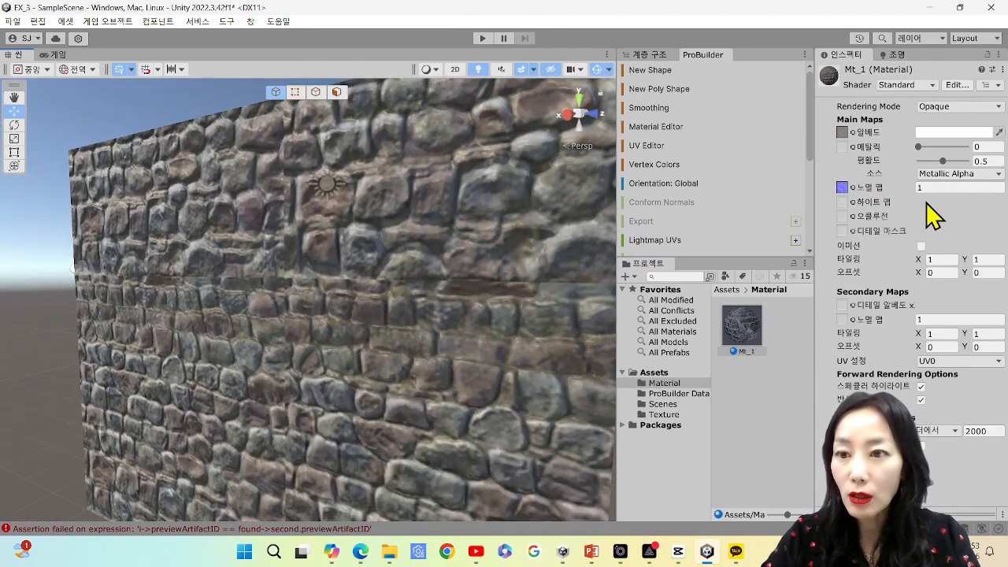
{"action": "double_click", "coordinate": [936, 190]}
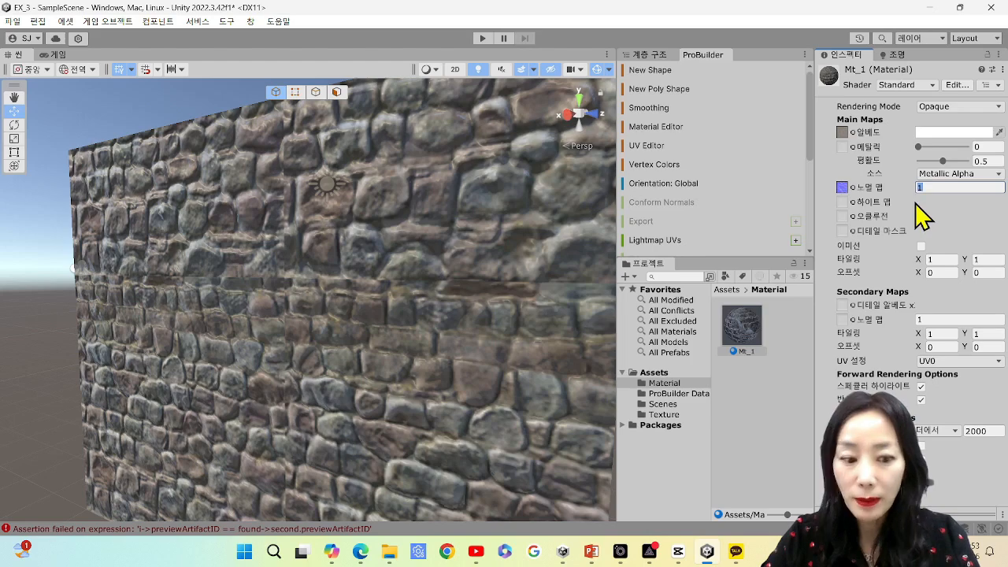
{"action": "type", "text": "3"}
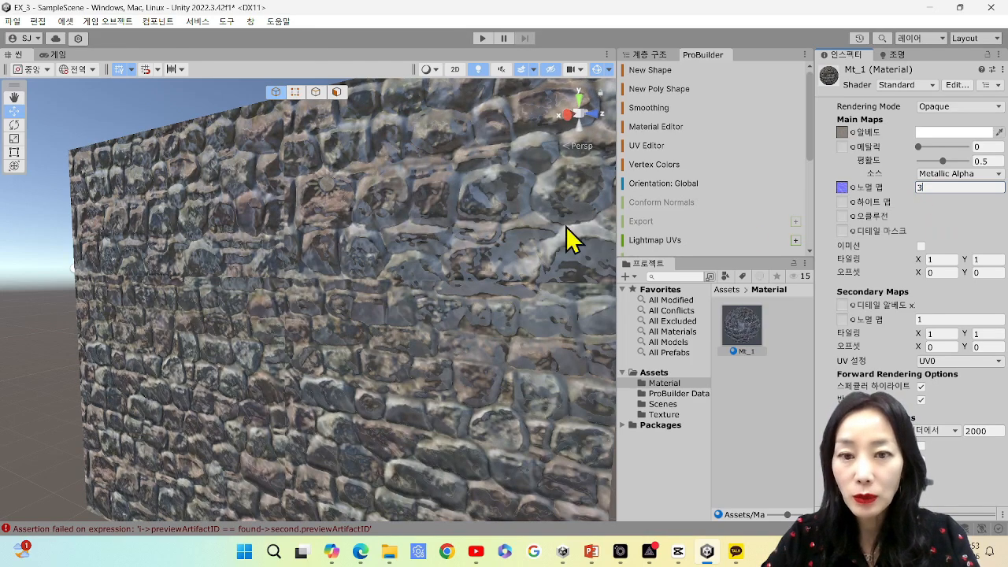
{"action": "left_click", "coordinate": [526, 232]}
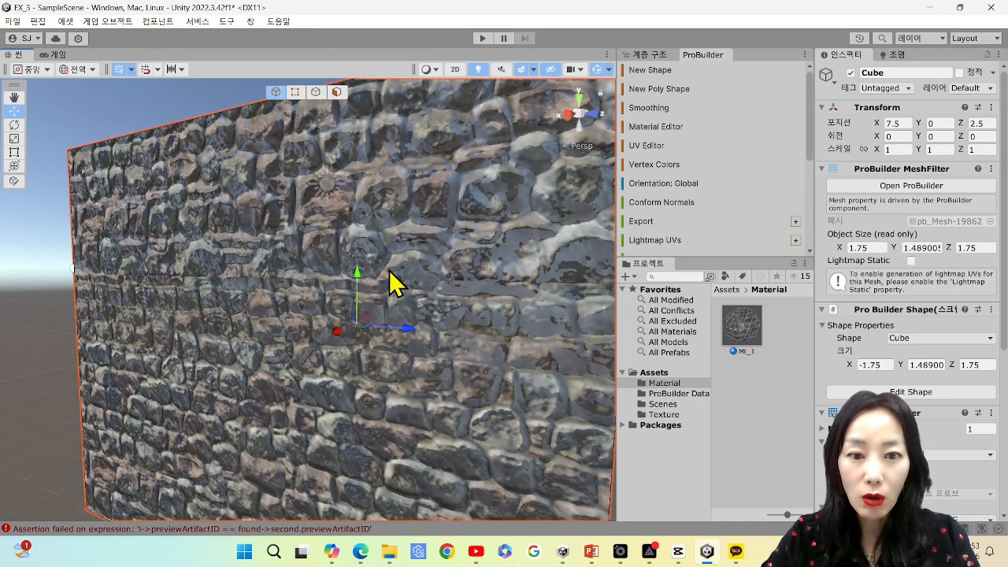
{"action": "scroll", "coordinate": [320, 303], "scroll_direction": "down", "scroll_amount": 1}
{"action": "left_click", "coordinate": [60, 347]}
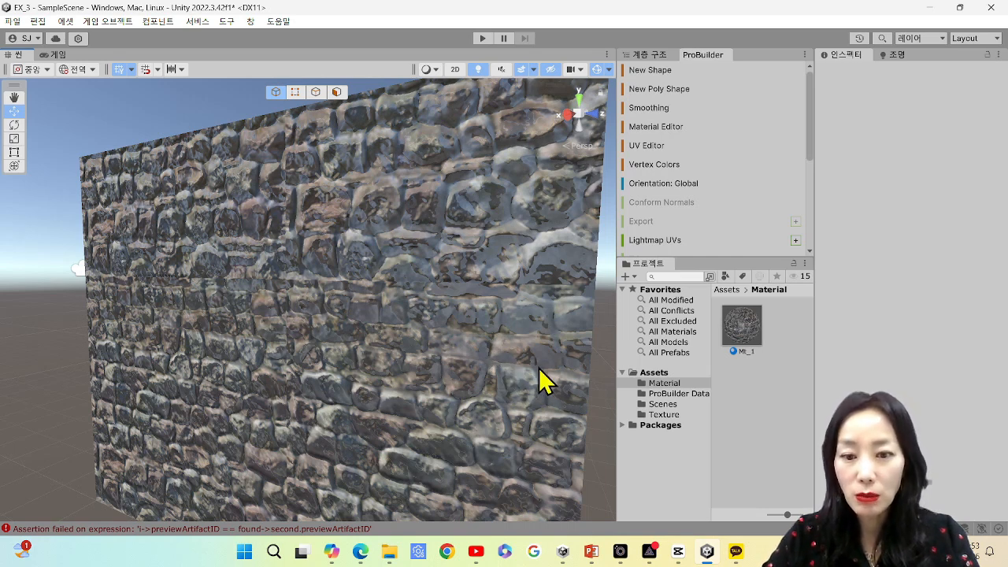
- Try normal map strengths of 1 and 5 on the Mt_1 material, and return the strength to 1
{"action": "left_click", "coordinate": [744, 330]}
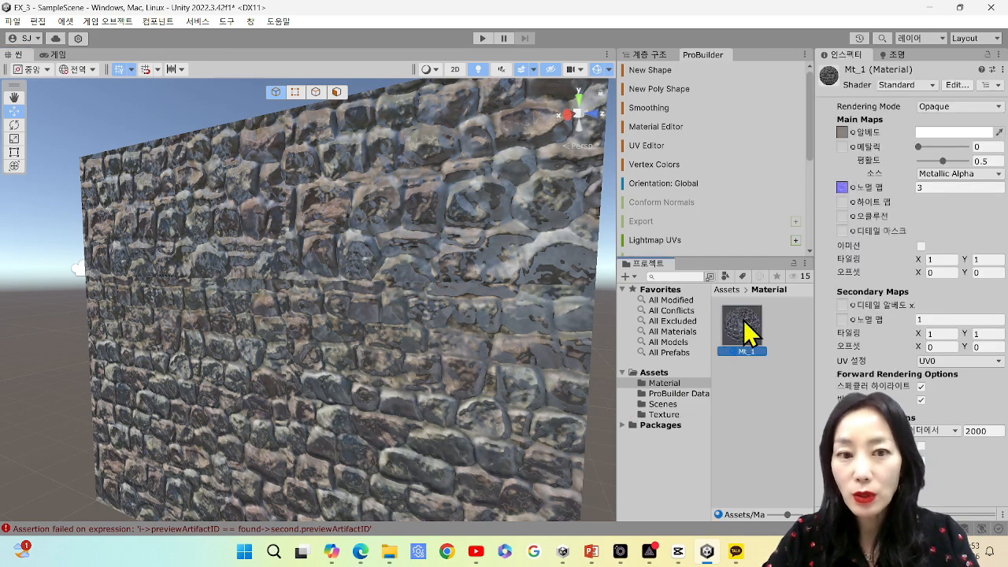
{"action": "left_click", "coordinate": [918, 187]}
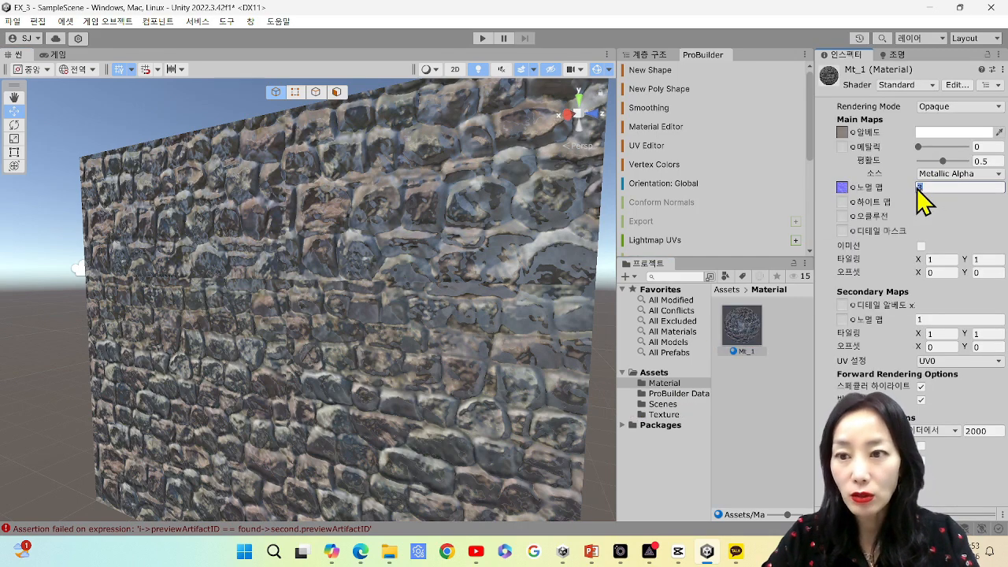
{"action": "type", "text": "1"}
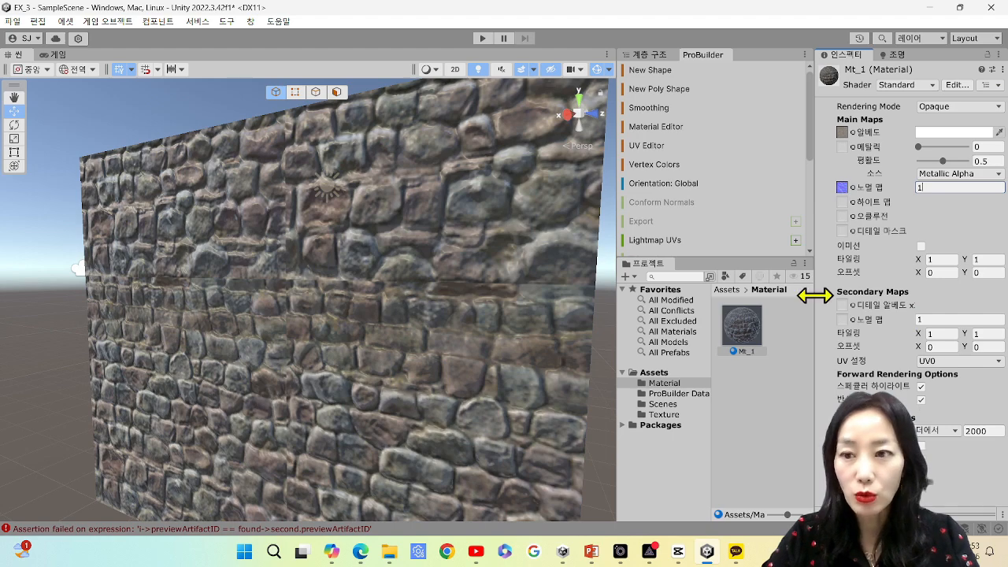
{"action": "key", "text": "BackSpace"}
{"action": "type", "text": "5"}
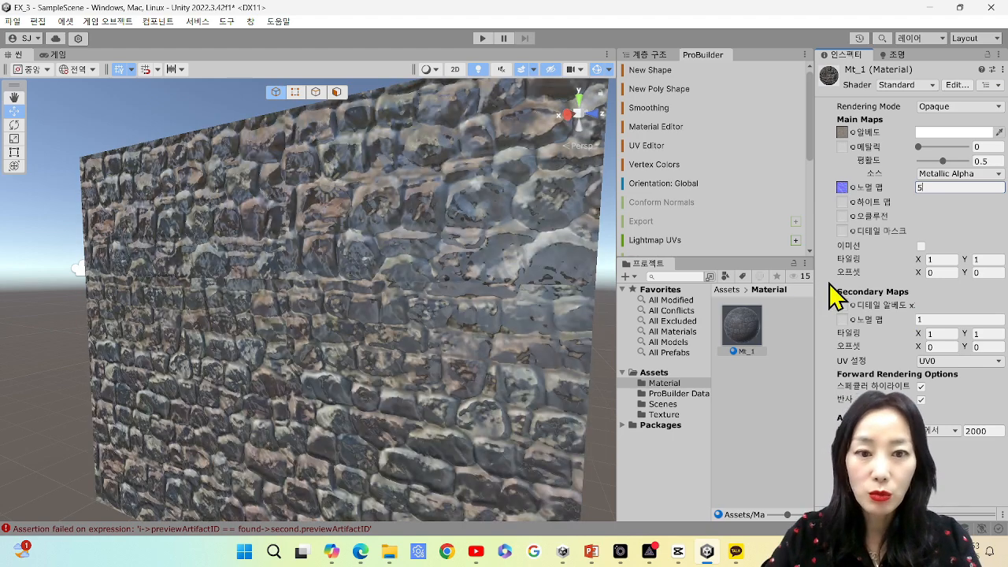
{"action": "key", "text": "BackSpace"}
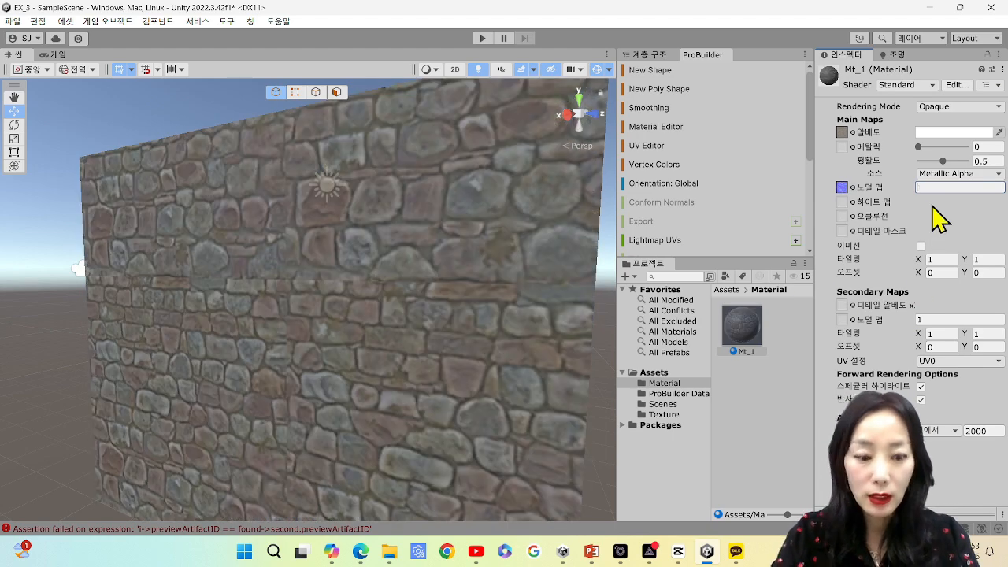
{"action": "type", "text": "1"}
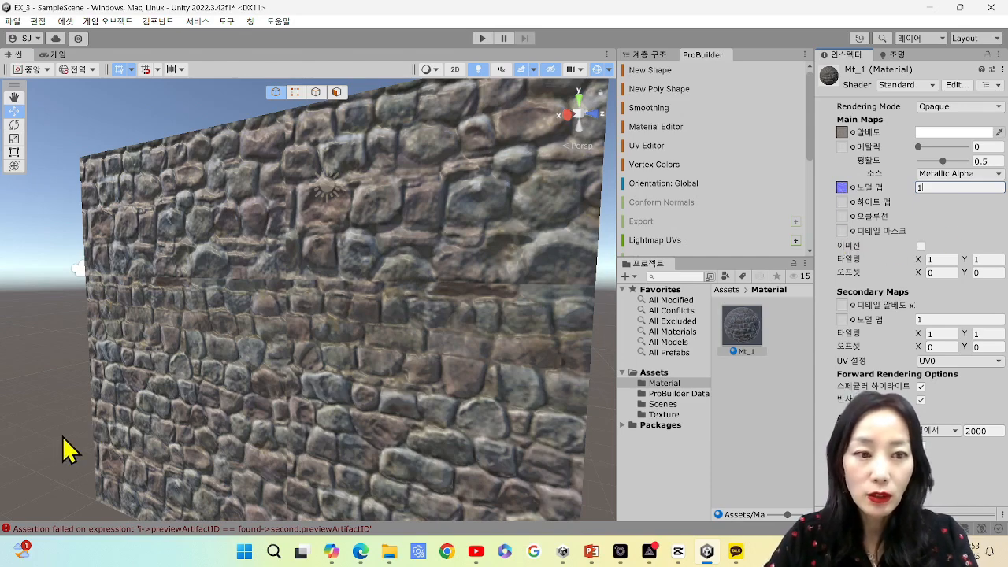
- Examine the stone relief on the cube's lit and shaded faces from several angles, and review the Mt_1 settings
{"action": "left_click", "coordinate": [63, 437]}
{"action": "scroll", "coordinate": [304, 393], "scroll_direction": "down", "scroll_amount": 10}
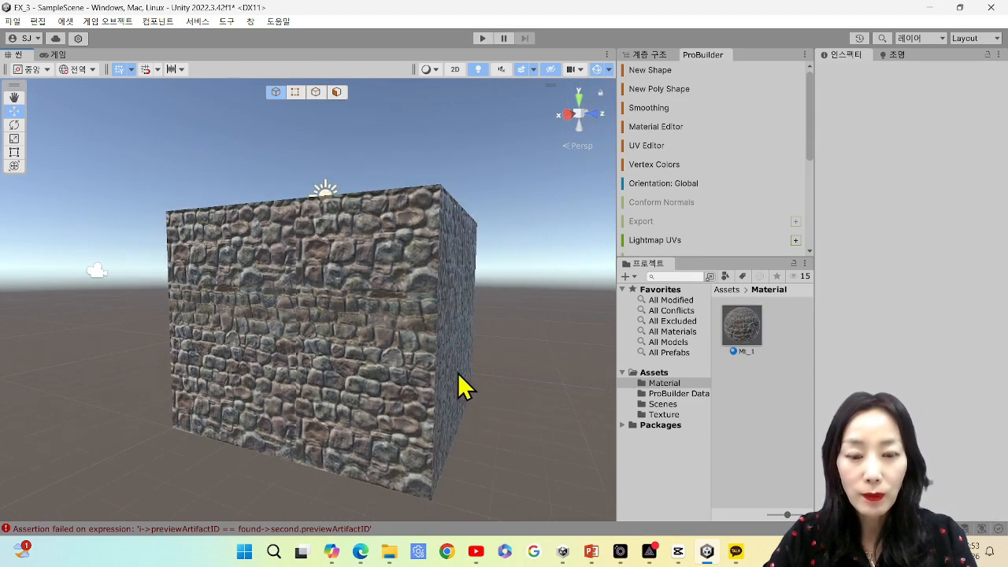
{"action": "middle_click_drag", "start_coordinate": [459, 374], "coordinate": [440, 360]}
{"action": "left_click_drag", "start_coordinate": [456, 369], "coordinate": [409, 375], "text": "alt"}
{"action": "middle_click_drag", "start_coordinate": [409, 374], "coordinate": [367, 342]}
{"action": "scroll", "coordinate": [341, 291], "scroll_direction": "up", "scroll_amount": 5}
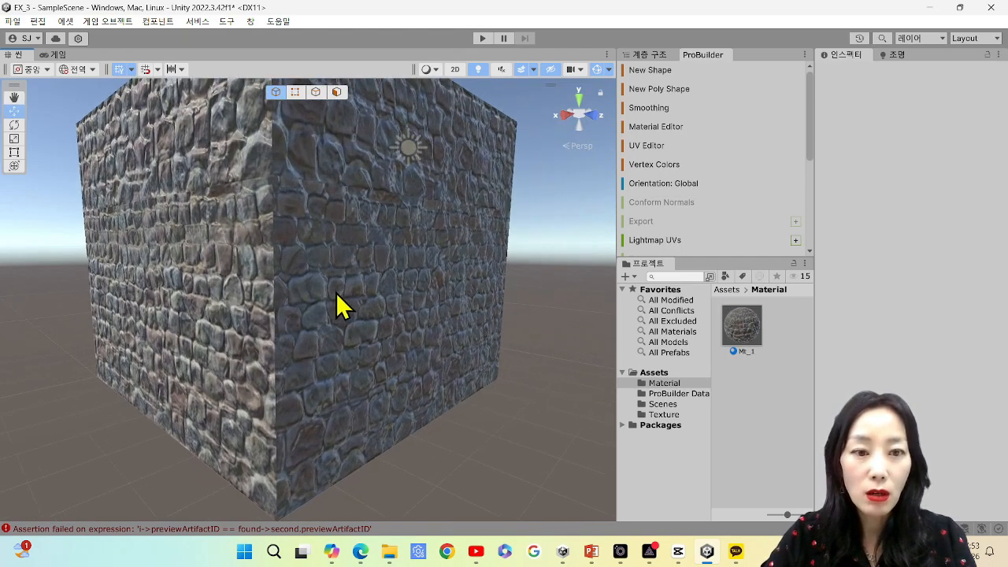
{"action": "scroll", "coordinate": [335, 293], "scroll_direction": "down", "scroll_amount": 3}
{"action": "middle_click_drag", "start_coordinate": [328, 291], "coordinate": [334, 306]}
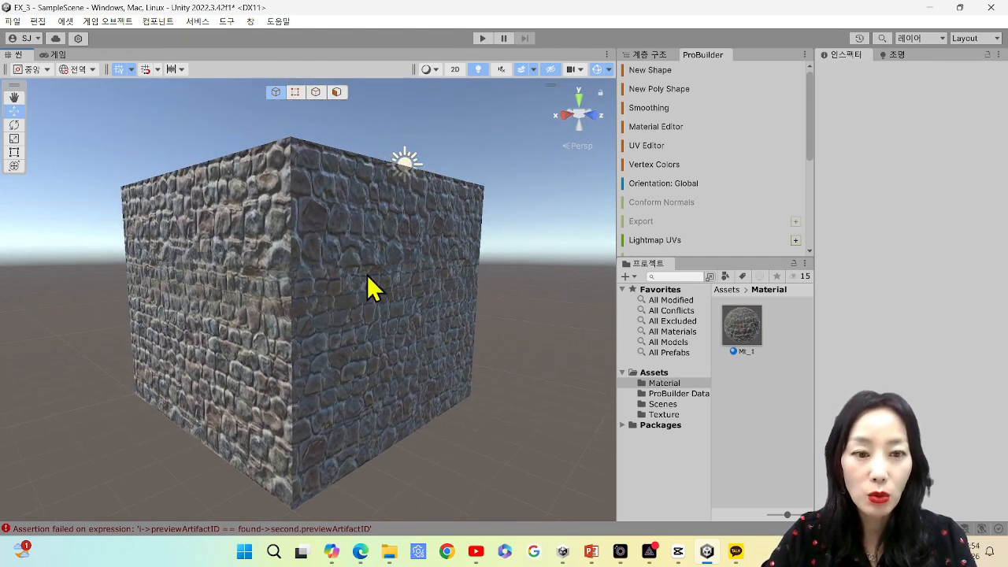
{"action": "left_click", "coordinate": [745, 334]}
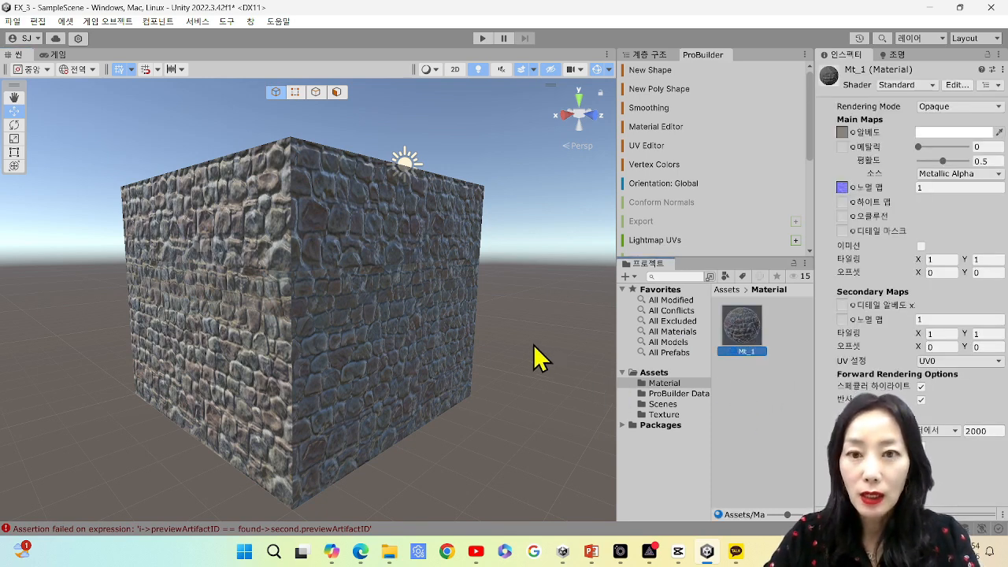
{"action": "scroll", "coordinate": [542, 331], "scroll_direction": "down", "scroll_amount": 1}
- Create a six-sided ProBuilder cylinder about 0.5 wide and 0.68 high on the ground beside the stone cube
{"action": "left_click", "coordinate": [671, 71]}
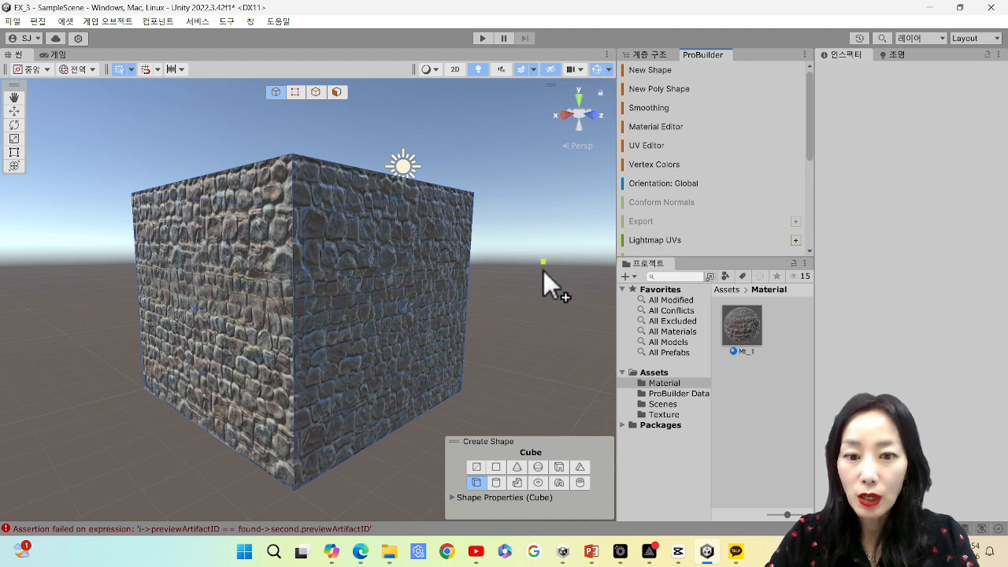
{"action": "left_click", "coordinate": [495, 483]}
{"action": "middle_click_drag", "start_coordinate": [441, 384], "coordinate": [310, 355]}
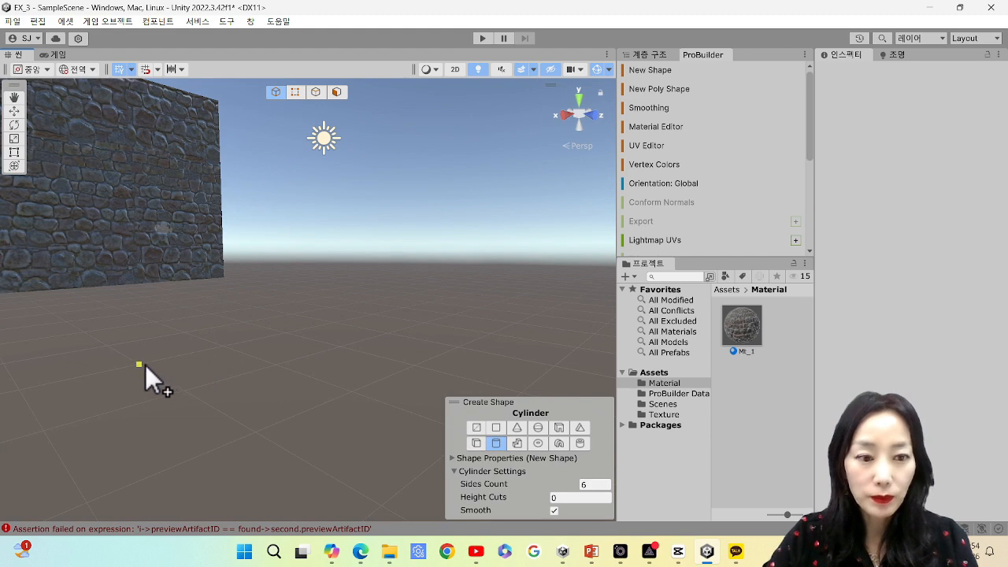
{"action": "left_click_drag", "start_coordinate": [144, 364], "coordinate": [440, 386]}
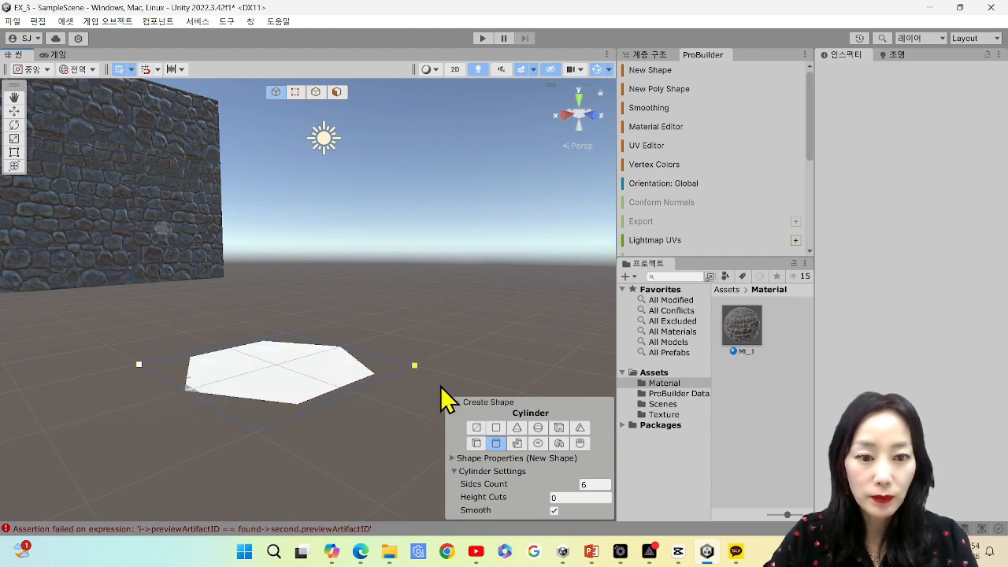
{"action": "left_click", "coordinate": [408, 80]}
{"action": "scroll", "coordinate": [377, 172], "scroll_direction": "down", "scroll_amount": 5}
{"action": "middle_click_drag", "start_coordinate": [309, 186], "coordinate": [370, 244]}
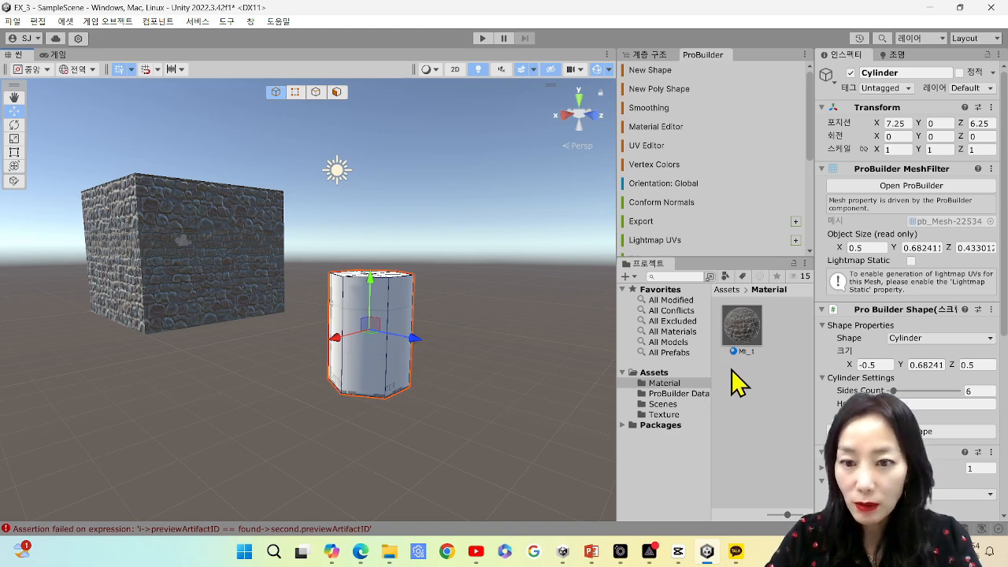
- Create a new material named Mt_2 in the Material folder
{"action": "left_click", "coordinate": [625, 277]}
{"action": "left_click", "coordinate": [669, 306]}
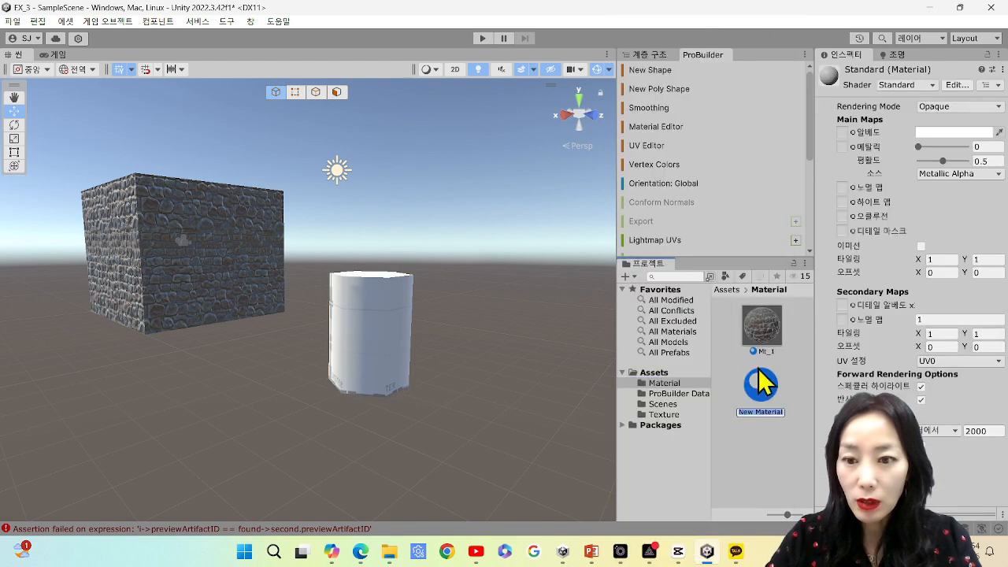
{"action": "type", "text": "Mt_2"}
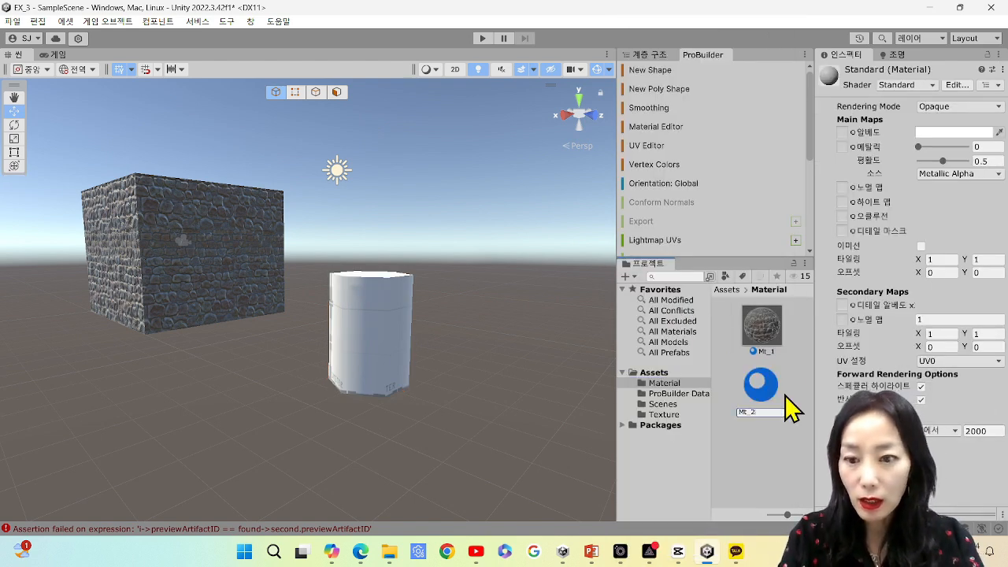
{"action": "key", "text": "Return"}
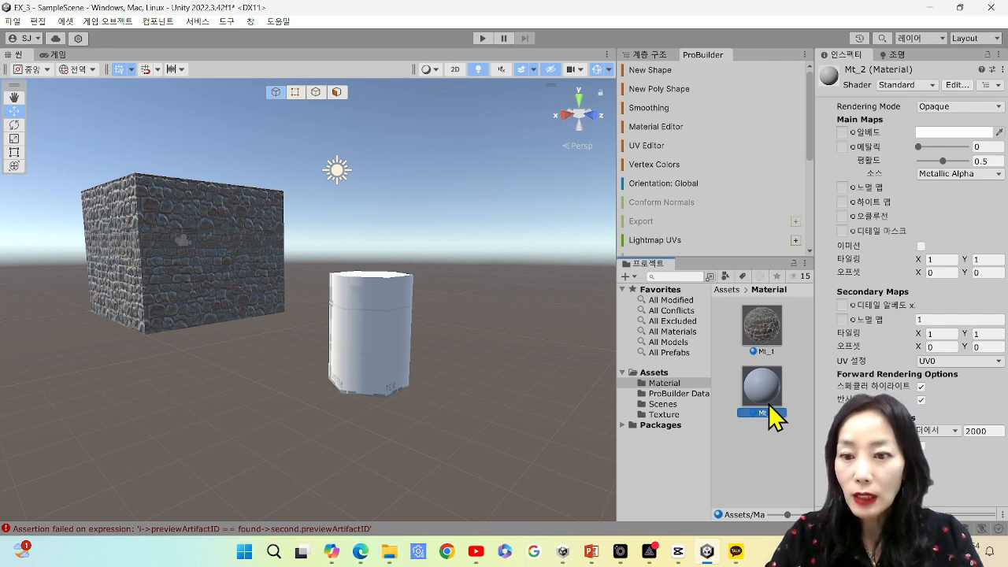
- Assign the brown concrete texture from the Texture folder as the albedo map of Mt_2
{"action": "left_click", "coordinate": [663, 414]}
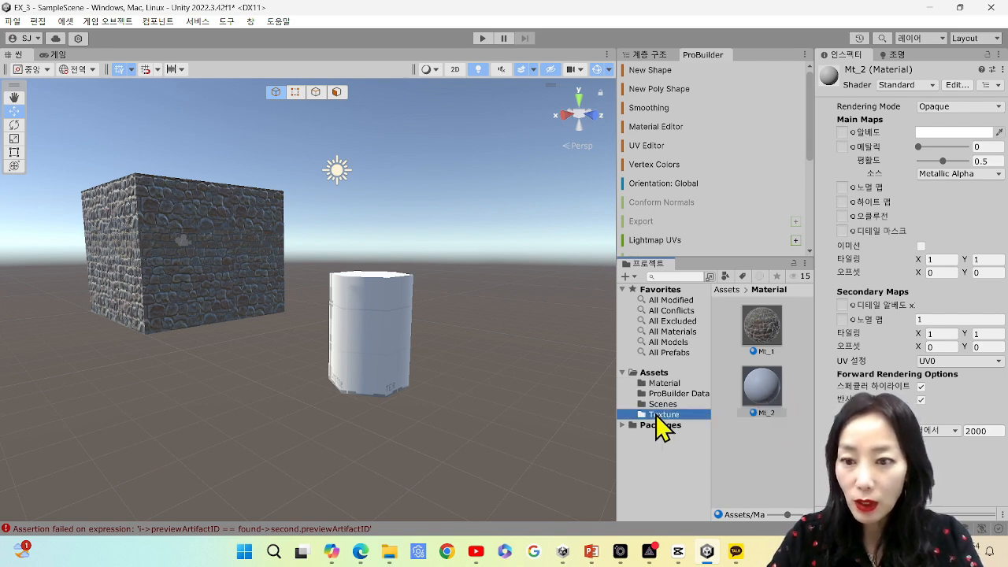
{"action": "scroll", "coordinate": [787, 403], "scroll_direction": "down", "scroll_amount": 5}
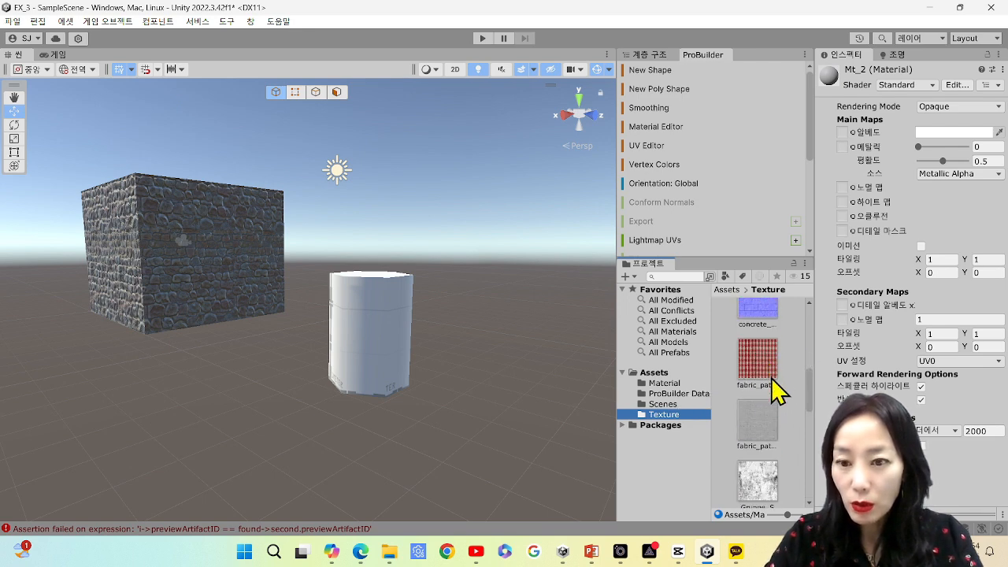
{"action": "scroll", "coordinate": [771, 384], "scroll_direction": "up", "scroll_amount": 1}
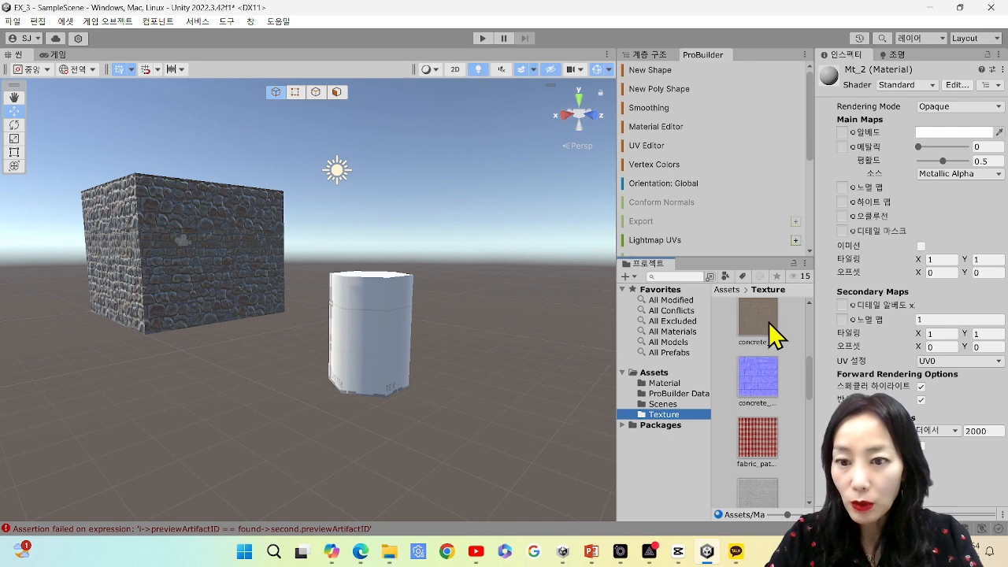
{"action": "left_click_drag", "start_coordinate": [772, 331], "coordinate": [845, 131]}
- Apply the Mt_2 material to the cylinder beside the stone cube
{"action": "left_click", "coordinate": [663, 384]}
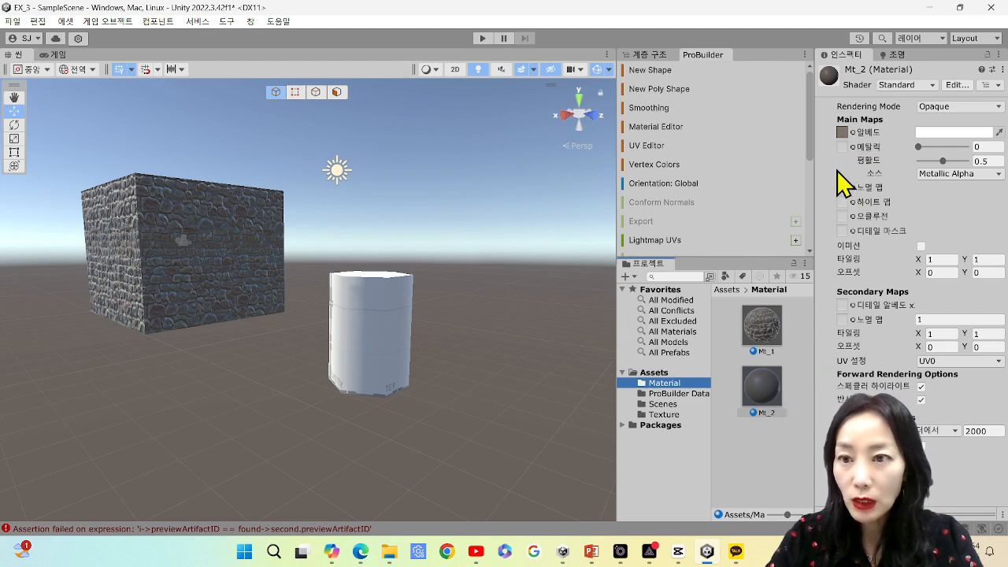
{"action": "left_click_drag", "start_coordinate": [767, 405], "coordinate": [384, 351]}
{"action": "scroll", "coordinate": [386, 354], "scroll_direction": "up", "scroll_amount": 3}
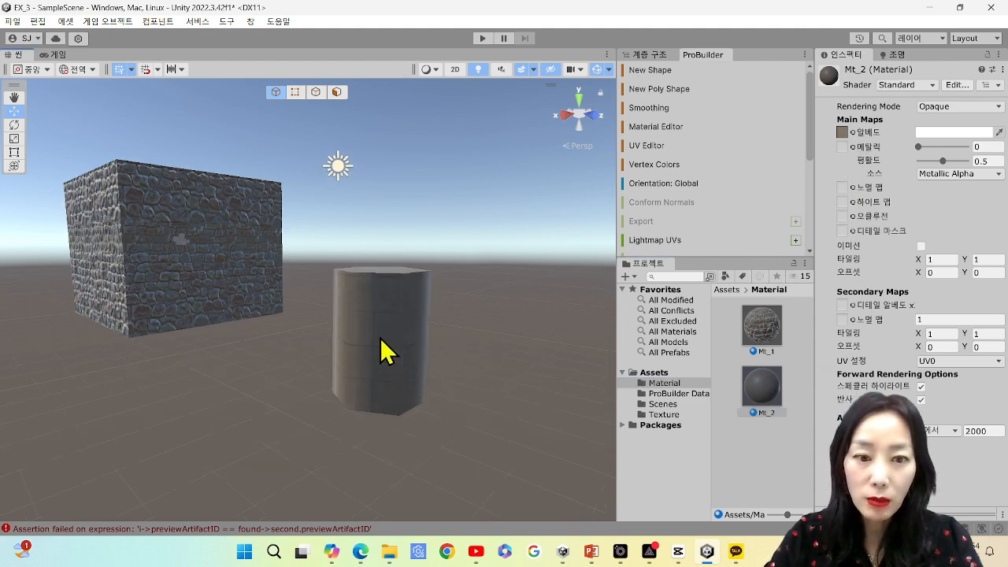
- Examine the concrete block surface on the cylinder from close up and from farther away
{"action": "scroll", "coordinate": [410, 370], "scroll_direction": "up", "scroll_amount": 1}
{"action": "middle_click_drag", "start_coordinate": [447, 373], "coordinate": [426, 348]}
{"action": "scroll", "coordinate": [376, 333], "scroll_direction": "up", "scroll_amount": 3}
{"action": "scroll", "coordinate": [422, 370], "scroll_direction": "down", "scroll_amount": 2}
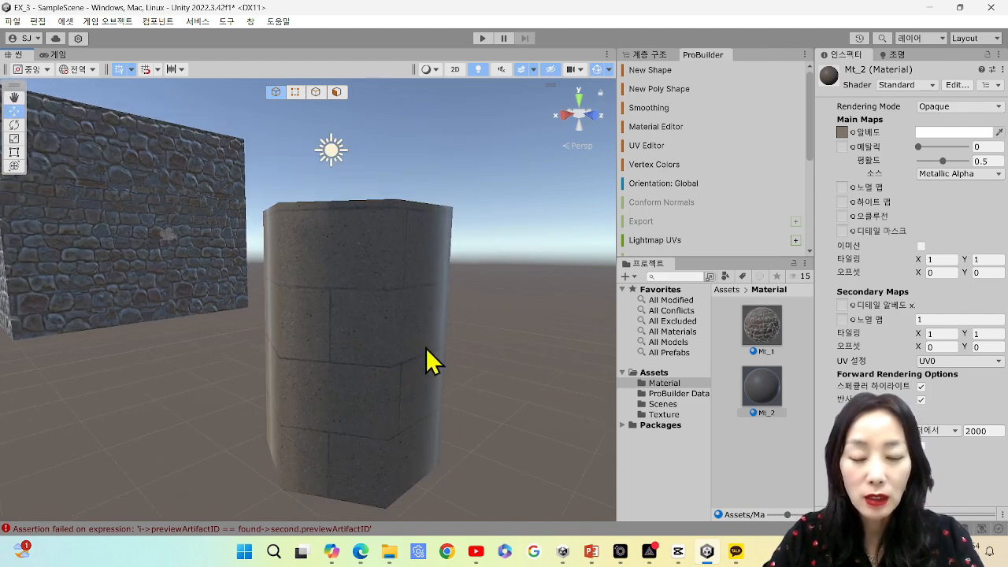
{"action": "scroll", "coordinate": [363, 351], "scroll_direction": "down", "scroll_amount": 2}
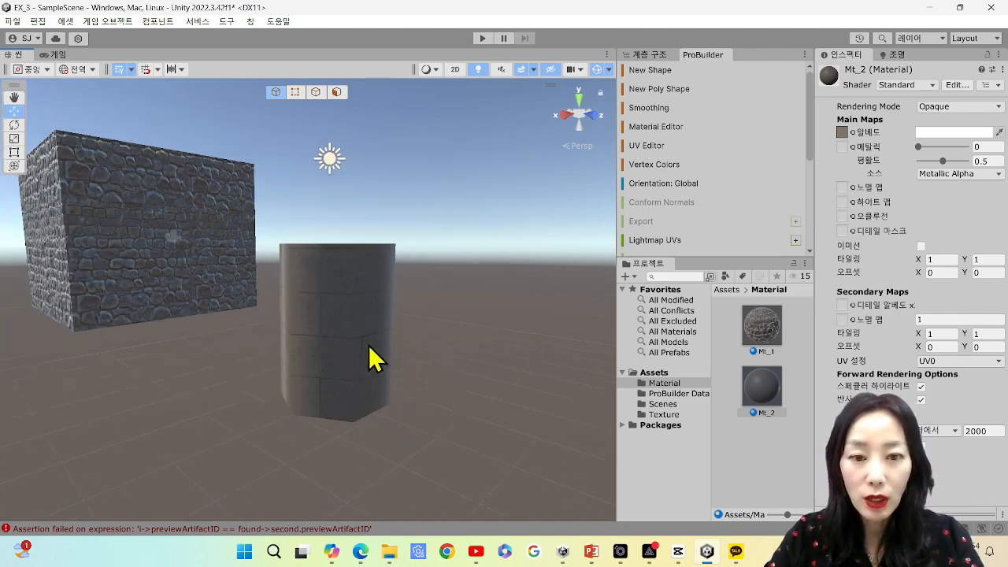
{"action": "scroll", "coordinate": [371, 366], "scroll_direction": "up", "scroll_amount": 2}
{"action": "scroll", "coordinate": [368, 364], "scroll_direction": "down", "scroll_amount": 2}
{"action": "scroll", "coordinate": [372, 366], "scroll_direction": "down", "scroll_amount": 2}
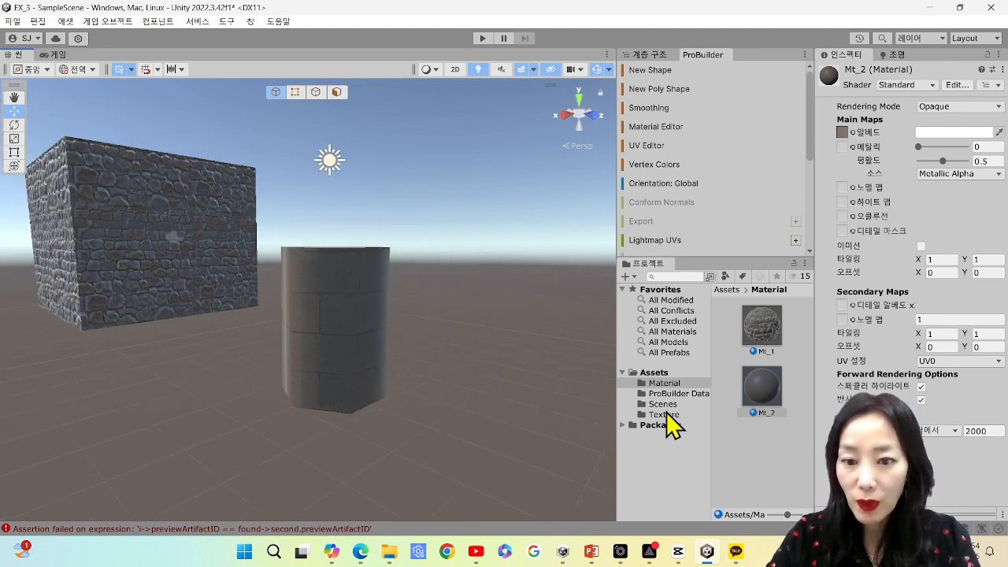
- Assign the blue concrete normal texture as Mt_2's normal map and check the block joints on the cylinder
{"action": "left_click", "coordinate": [666, 414]}
{"action": "scroll", "coordinate": [783, 403], "scroll_direction": "down", "scroll_amount": 4}
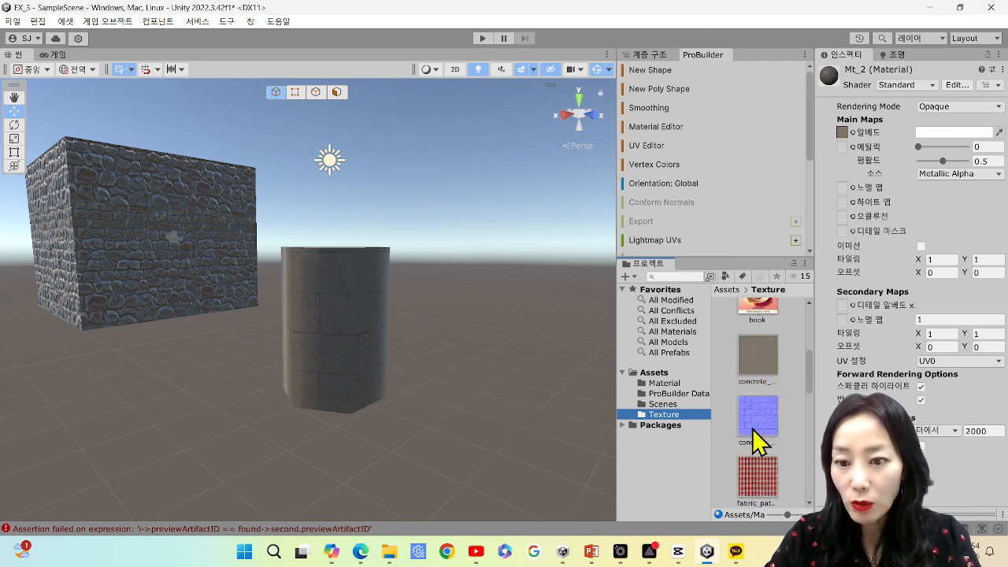
{"action": "left_click_drag", "start_coordinate": [748, 436], "coordinate": [823, 229]}
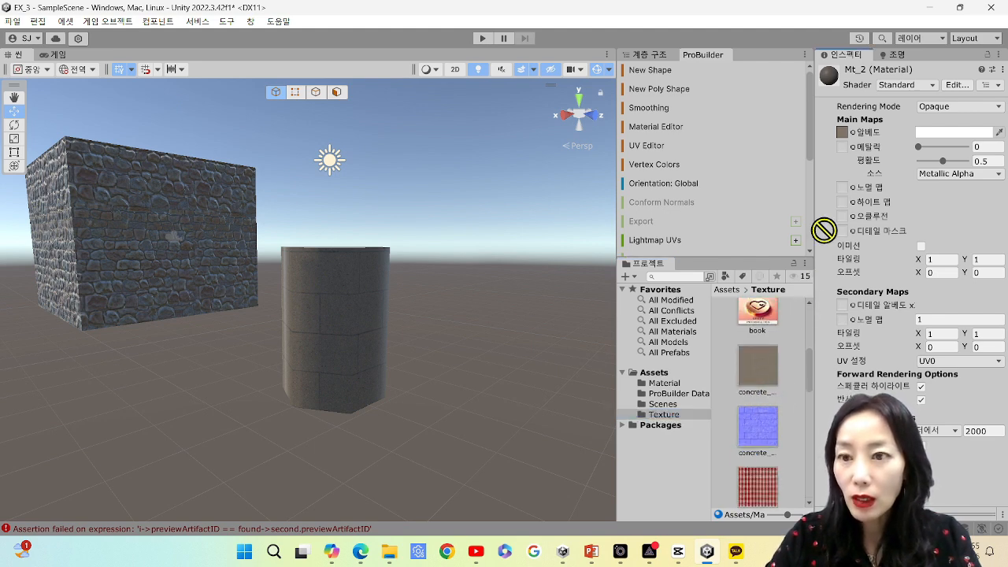
{"action": "left_click_drag", "start_coordinate": [840, 188], "coordinate": [843, 189]}
{"action": "scroll", "coordinate": [336, 339], "scroll_direction": "up", "scroll_amount": 5}
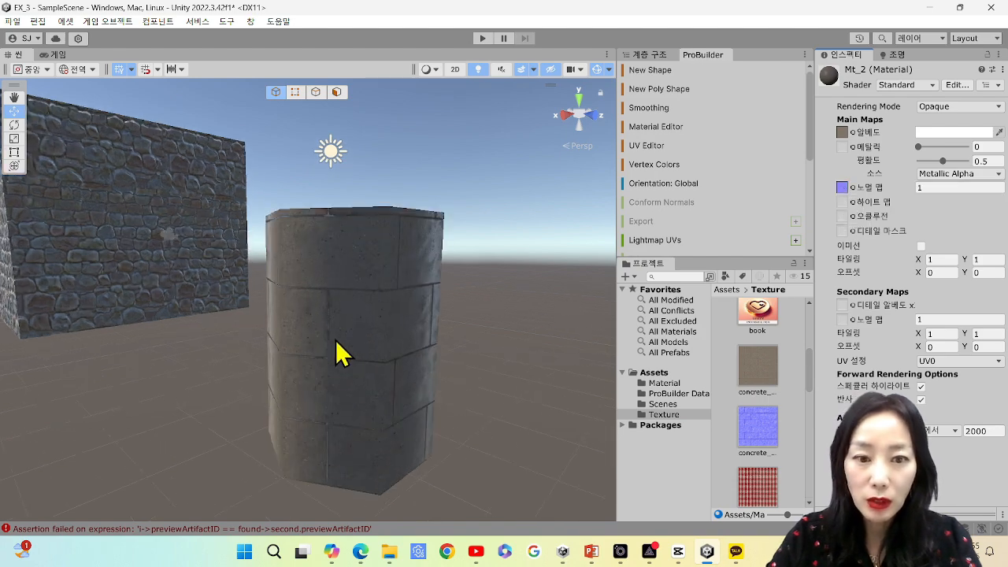
{"action": "right_click_drag", "start_coordinate": [364, 351], "coordinate": [420, 394]}
{"action": "scroll", "coordinate": [397, 389], "scroll_direction": "down", "scroll_amount": 3}
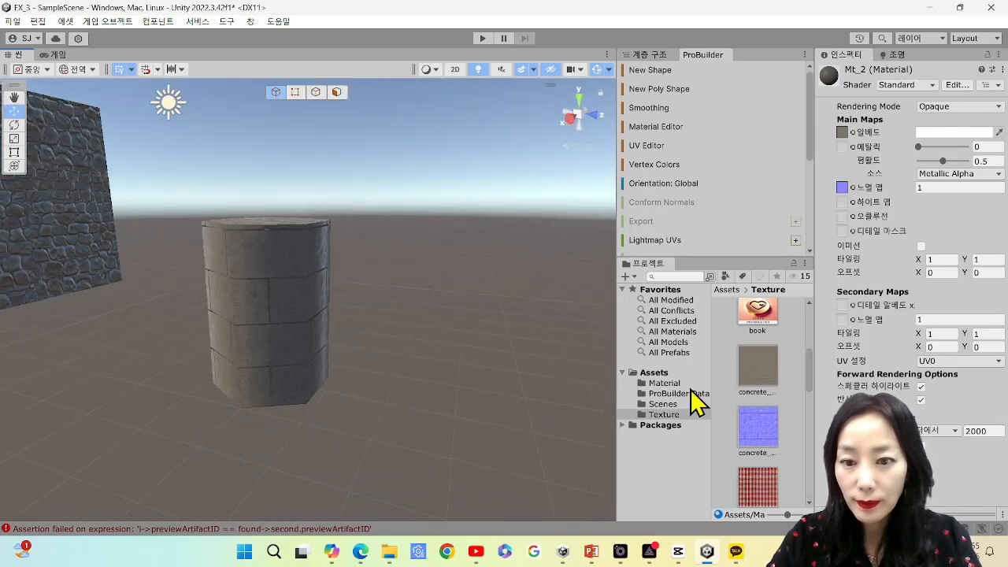
- Replace Mt_2's albedo map with the red checked fabric texture fabric_pattern_07_col_1_4k and check the weave on the cylinder
{"action": "left_click", "coordinate": [685, 383]}
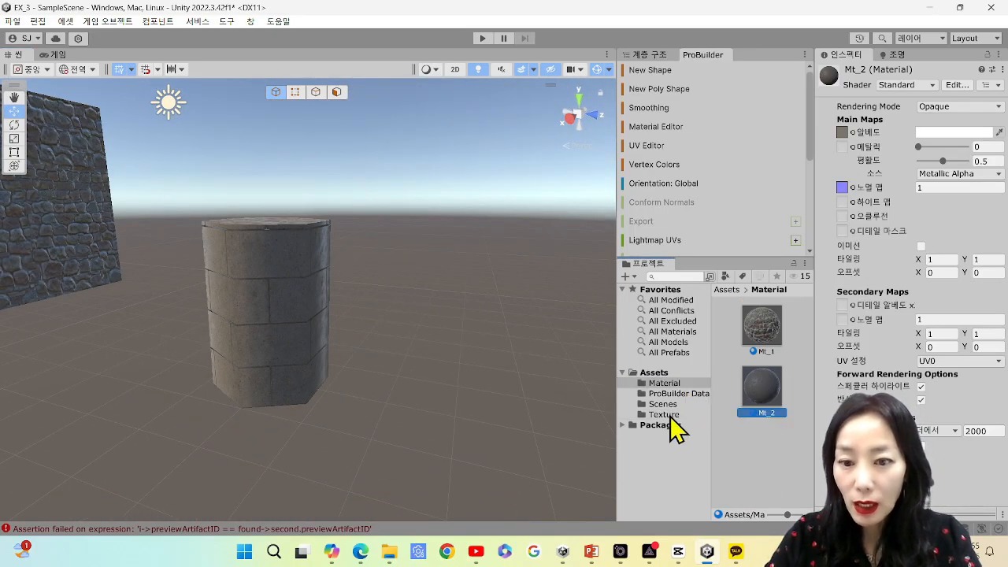
{"action": "left_click", "coordinate": [666, 415]}
{"action": "scroll", "coordinate": [758, 430], "scroll_direction": "down", "scroll_amount": 5}
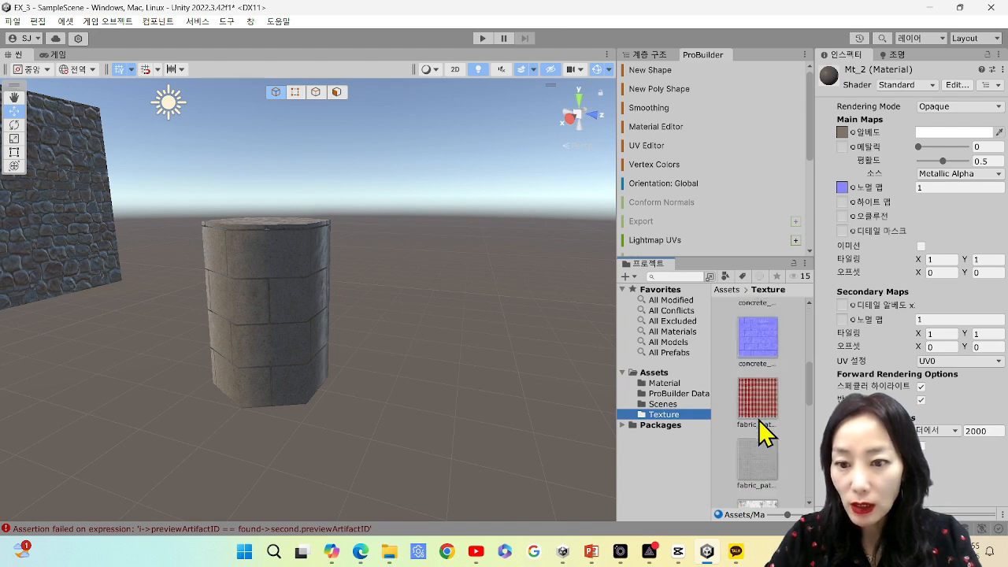
{"action": "left_click_drag", "start_coordinate": [763, 428], "coordinate": [843, 132]}
{"action": "scroll", "coordinate": [225, 333], "scroll_direction": "up", "scroll_amount": 5}
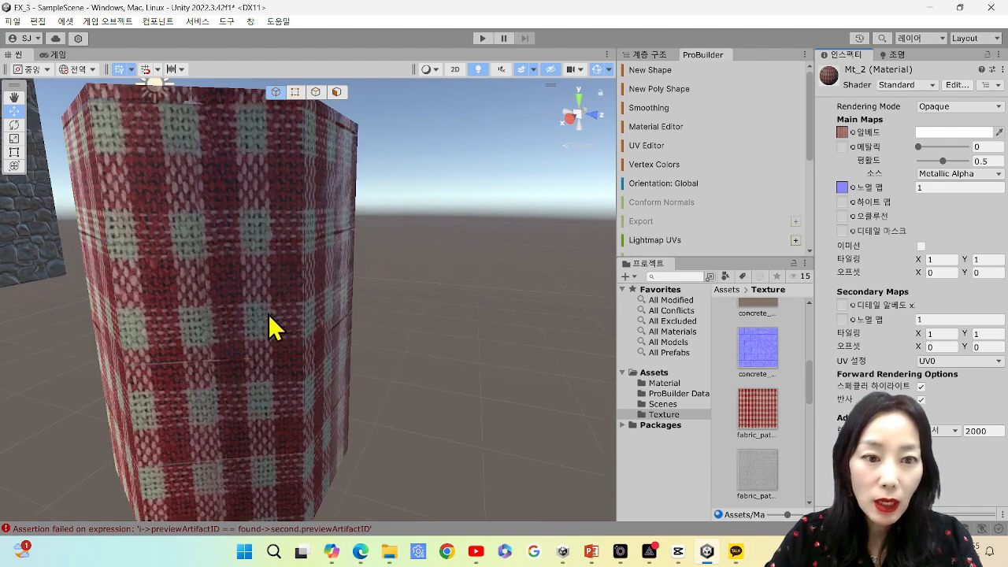
{"action": "scroll", "coordinate": [270, 327], "scroll_direction": "down", "scroll_amount": 2}
{"action": "scroll", "coordinate": [270, 328], "scroll_direction": "down", "scroll_amount": 2}
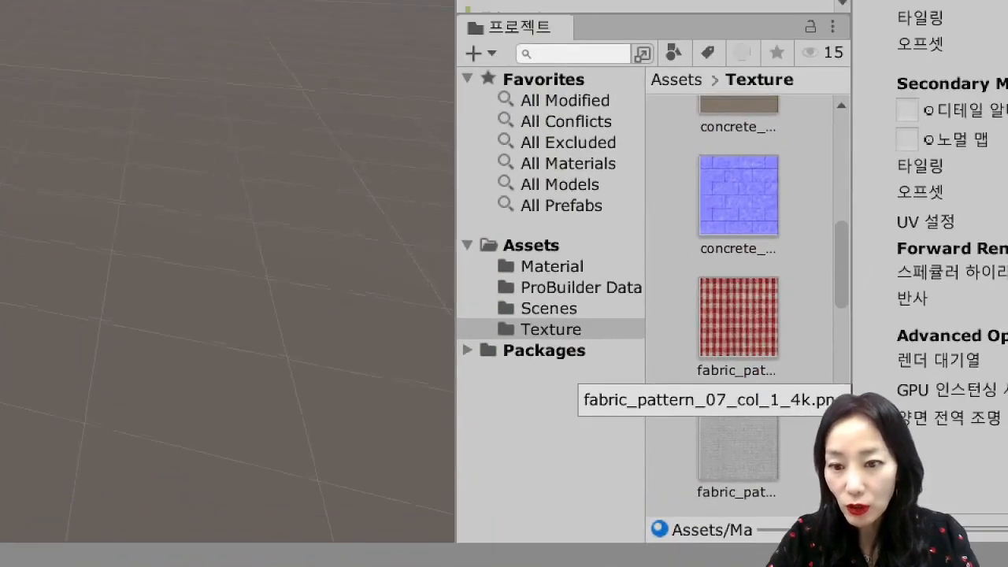
- Change the texture type of fabric_pattern_07_rough_4k to normal map (노멀 맵) and save its import settings
{"action": "left_click_drag", "start_coordinate": [678, 395], "coordinate": [803, 503]}
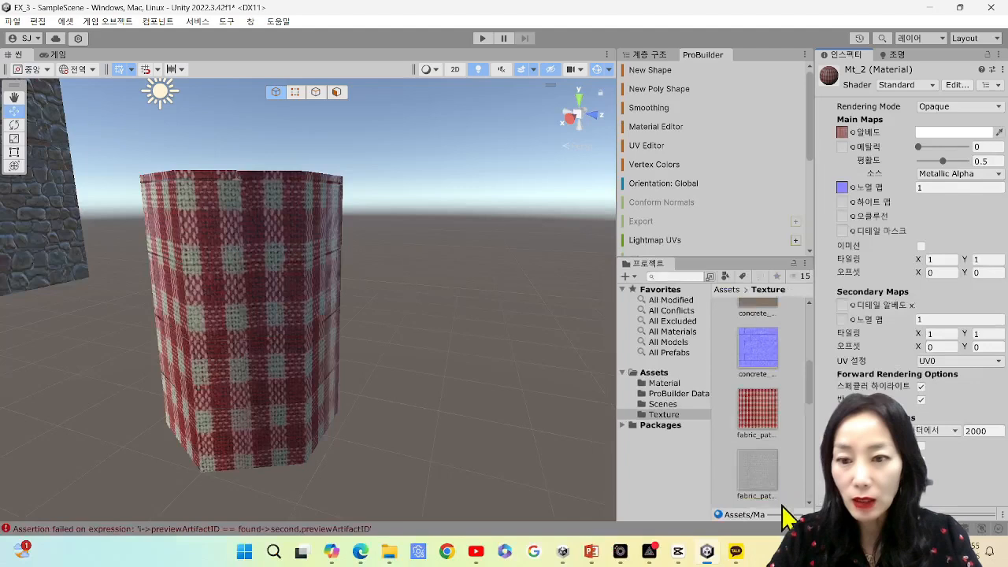
{"action": "left_click", "coordinate": [729, 441]}
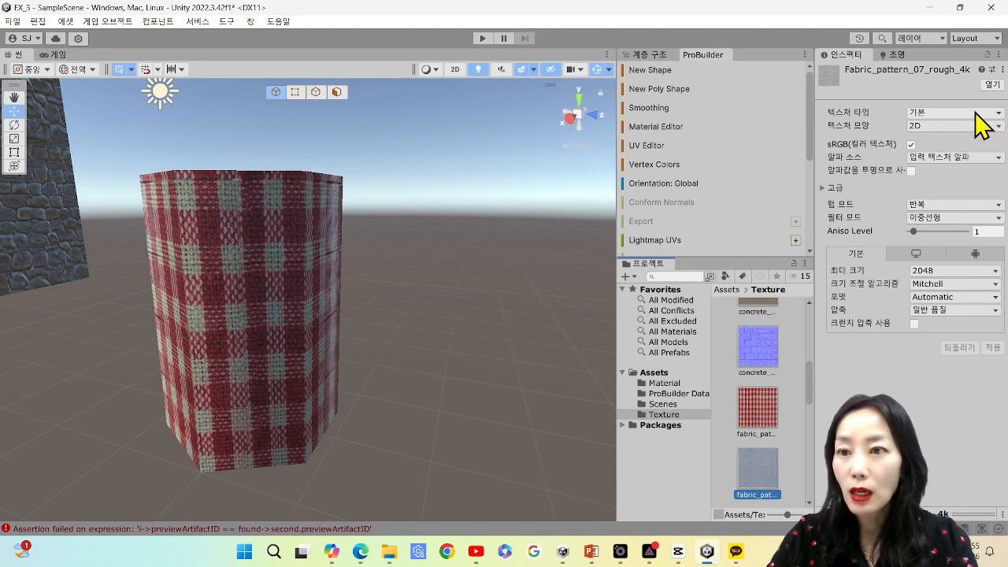
{"action": "left_click", "coordinate": [974, 112]}
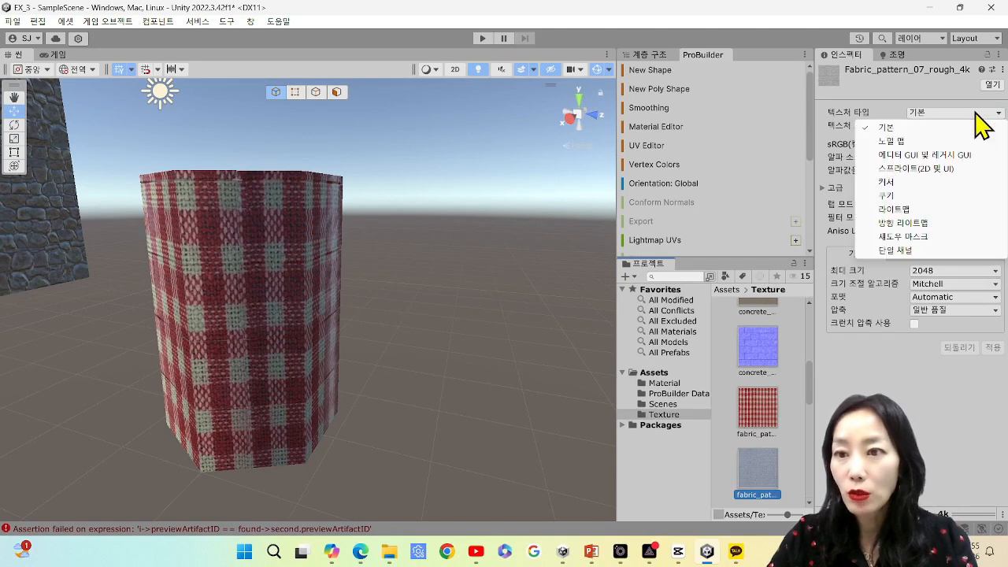
{"action": "left_click", "coordinate": [886, 140]}
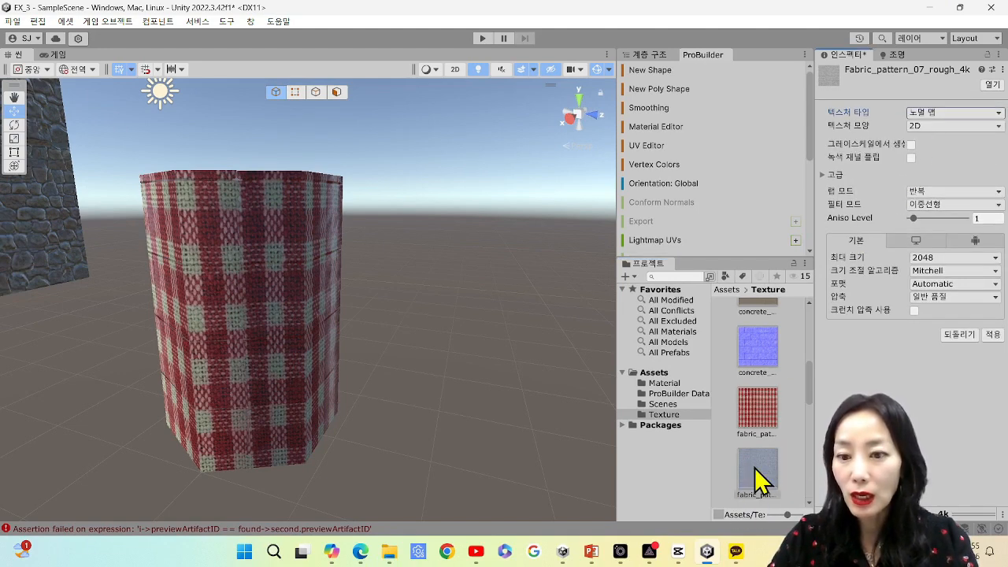
{"action": "left_click", "coordinate": [673, 382]}
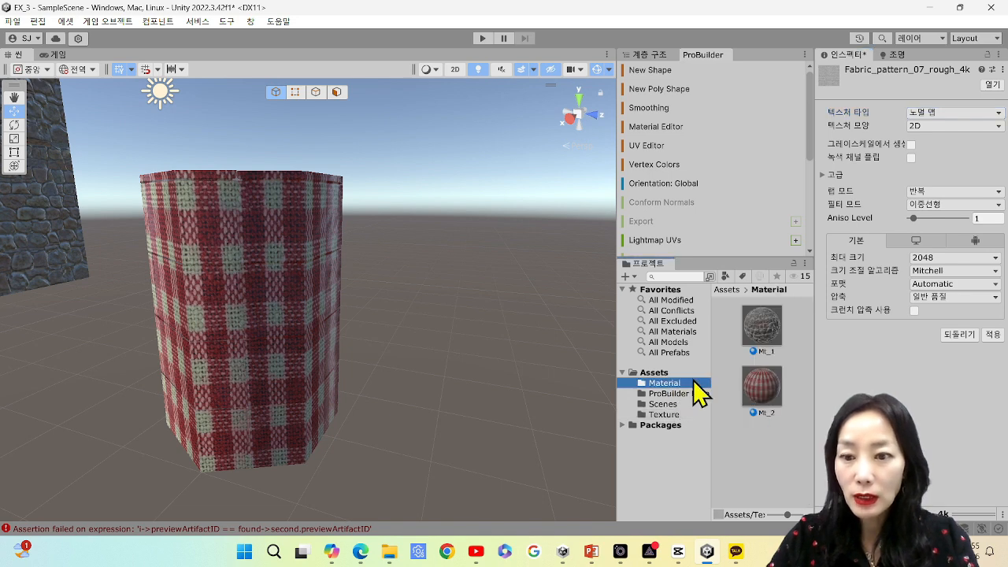
{"action": "left_click_drag", "start_coordinate": [753, 393], "coordinate": [754, 393]}
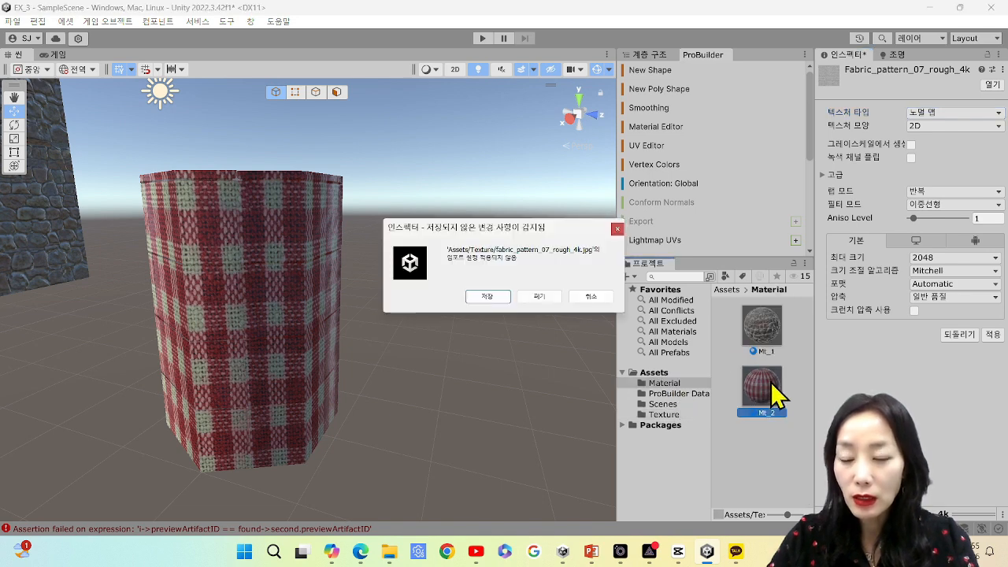
{"action": "left_click", "coordinate": [496, 296]}
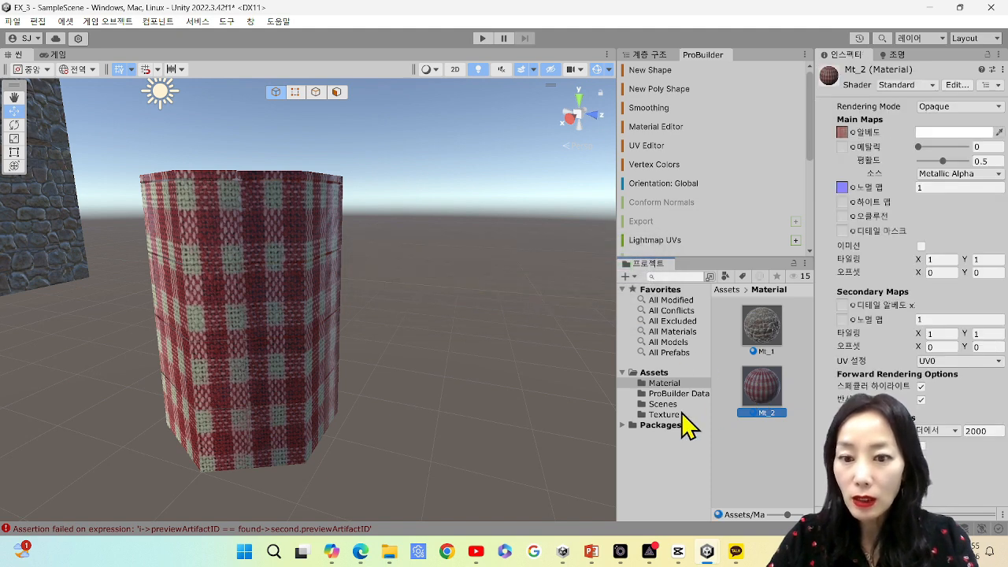
- Replace Mt_2's normal map with the converted fabric_pattern_07_rough_4k texture and check the fabric on the cylinder
{"action": "left_click", "coordinate": [669, 415]}
{"action": "scroll", "coordinate": [758, 441], "scroll_direction": "down", "scroll_amount": 5}
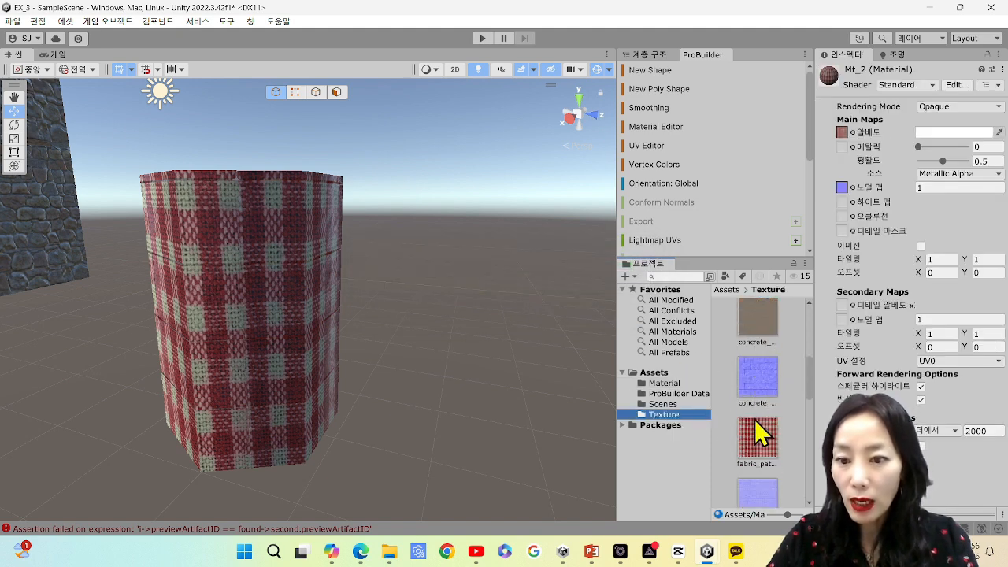
{"action": "scroll", "coordinate": [758, 488], "scroll_direction": "down", "scroll_amount": 3}
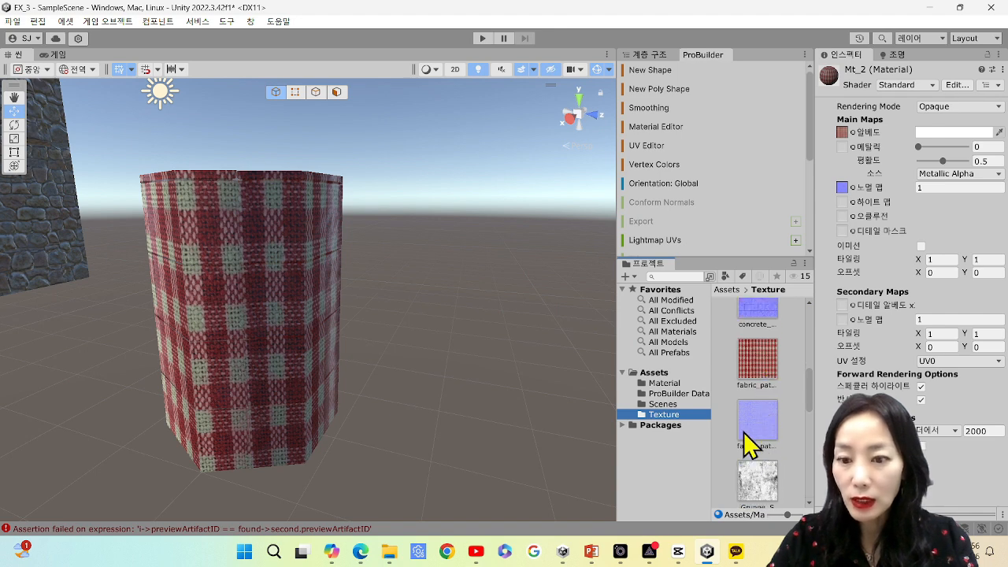
{"action": "left_click", "coordinate": [746, 424]}
{"action": "left_click_drag", "start_coordinate": [746, 424], "coordinate": [846, 189]}
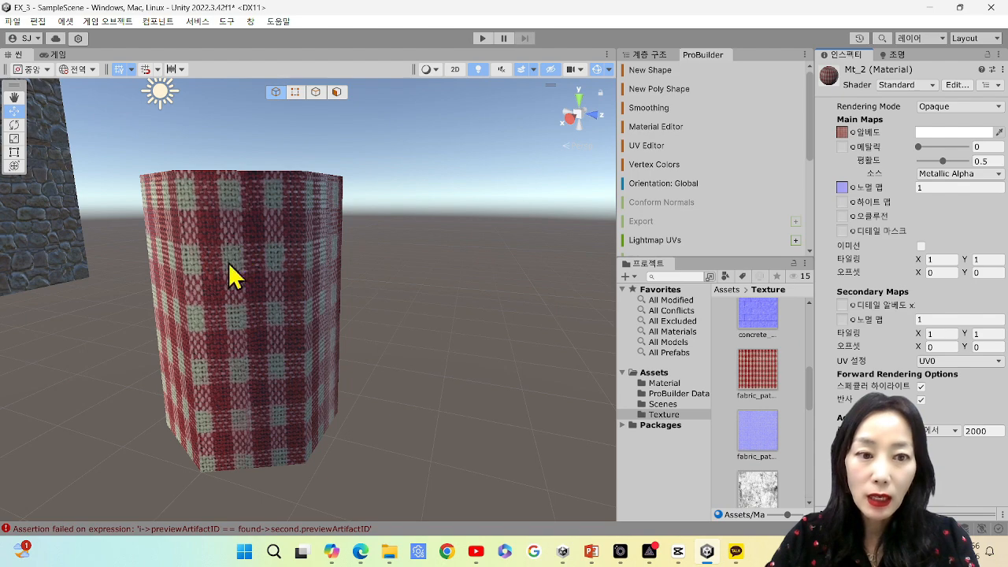
{"action": "scroll", "coordinate": [228, 280], "scroll_direction": "up", "scroll_amount": 5}
{"action": "scroll", "coordinate": [229, 288], "scroll_direction": "down", "scroll_amount": 3}
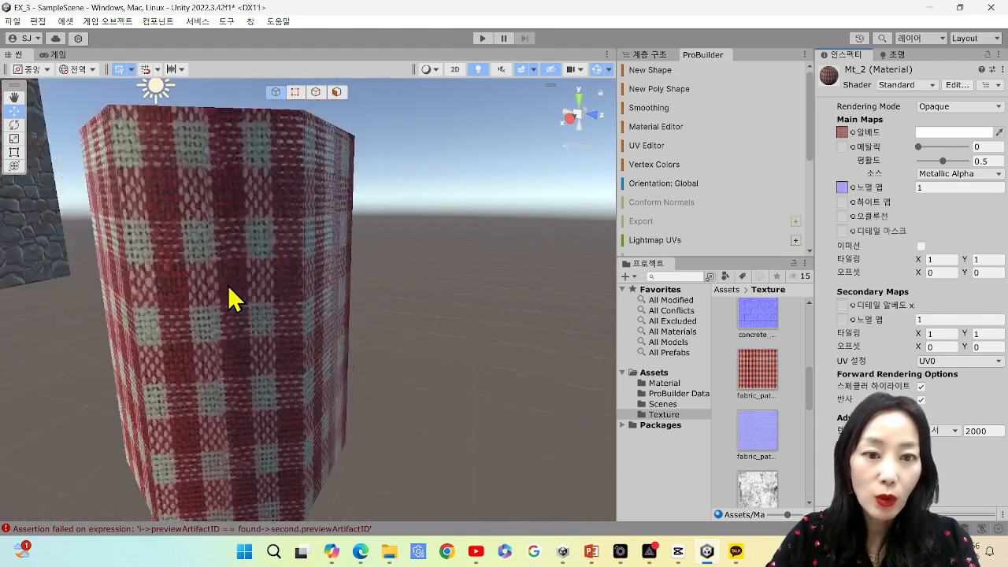
{"action": "scroll", "coordinate": [229, 293], "scroll_direction": "down", "scroll_amount": 2}
- Set the normal map strength of Mt_2 to 5
{"action": "left_click", "coordinate": [948, 187]}
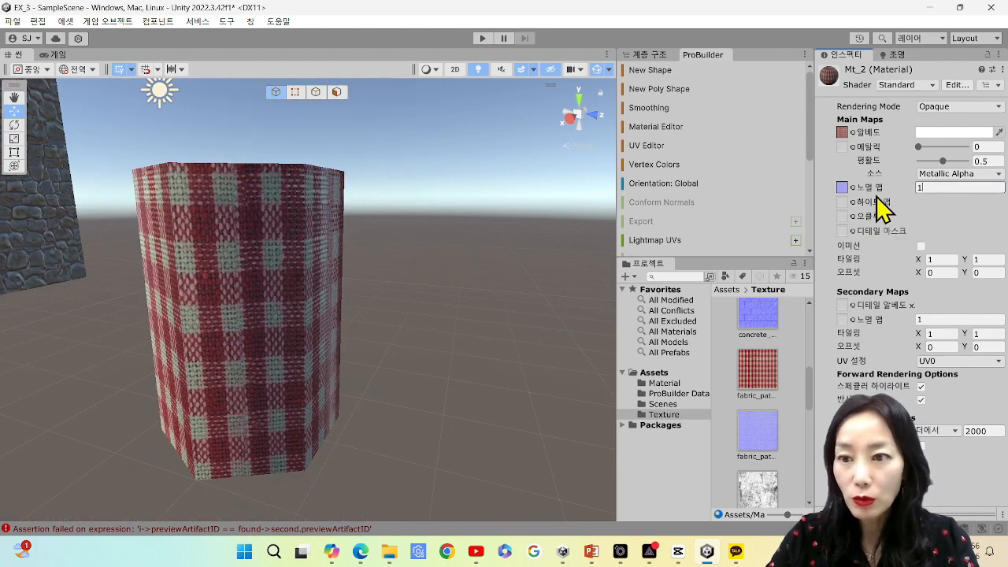
{"action": "left_click_drag", "start_coordinate": [948, 187], "coordinate": [876, 196]}
{"action": "type", "text": "5"}
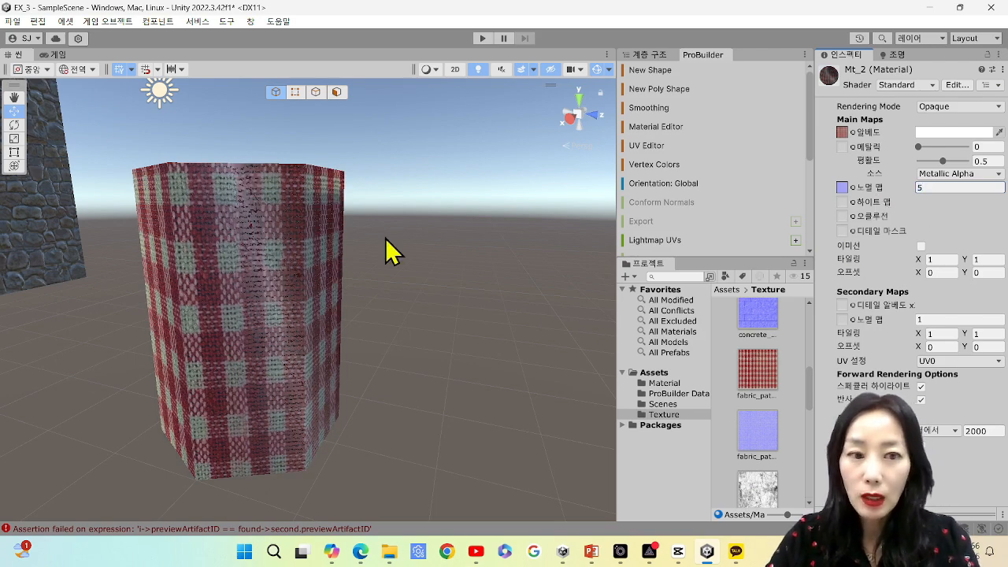
- Examine the fabric relief on the cylinder up close, and compare it with the stone cube
{"action": "left_click", "coordinate": [213, 326]}
{"action": "scroll", "coordinate": [213, 307], "scroll_direction": "up", "scroll_amount": 4}
{"action": "scroll", "coordinate": [202, 227], "scroll_direction": "up", "scroll_amount": 1}
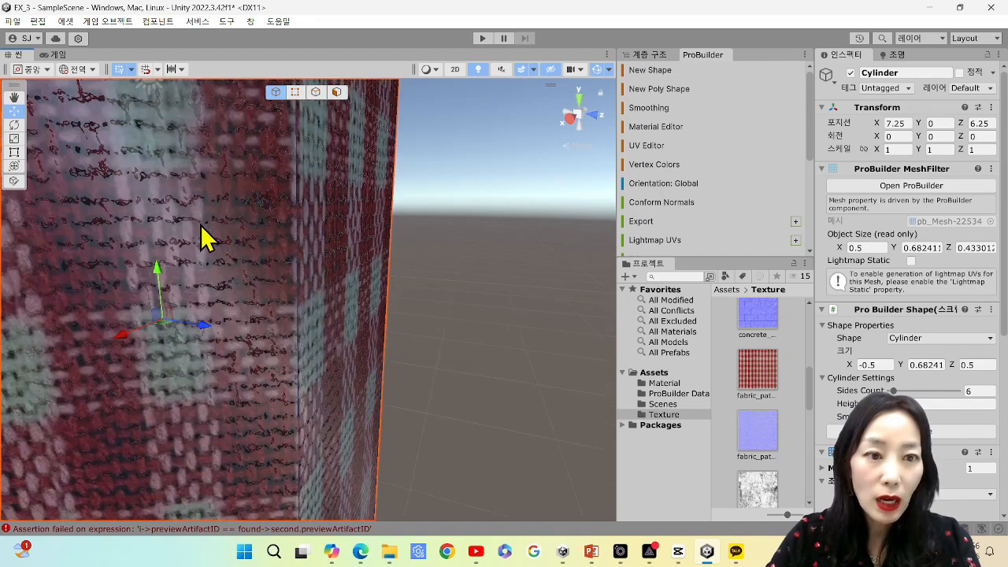
{"action": "scroll", "coordinate": [201, 230], "scroll_direction": "down", "scroll_amount": 5}
{"action": "right_click_drag", "start_coordinate": [263, 365], "coordinate": [206, 321]}
{"action": "scroll", "coordinate": [206, 322], "scroll_direction": "down", "scroll_amount": 5}
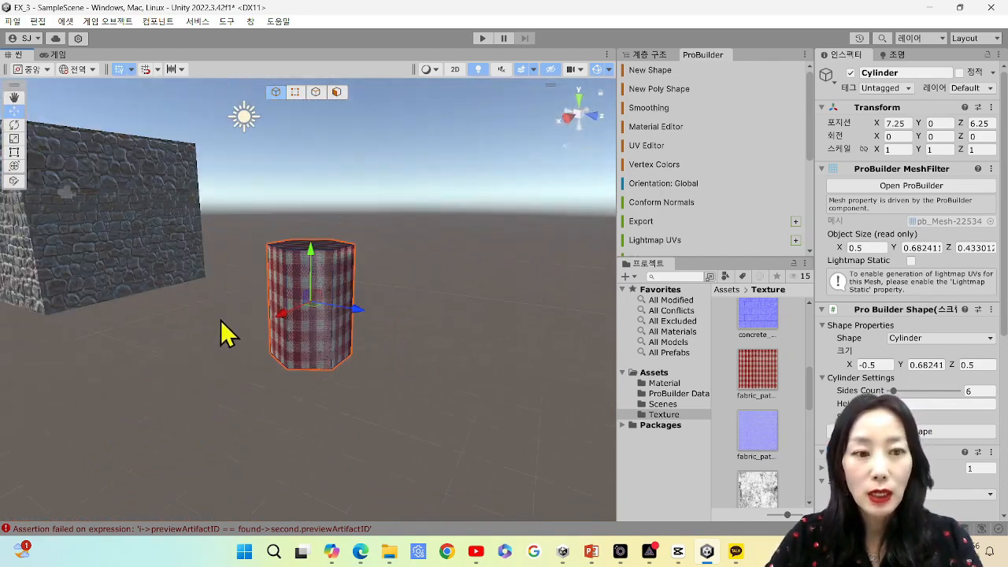
{"action": "middle_click_drag", "start_coordinate": [225, 325], "coordinate": [270, 315]}
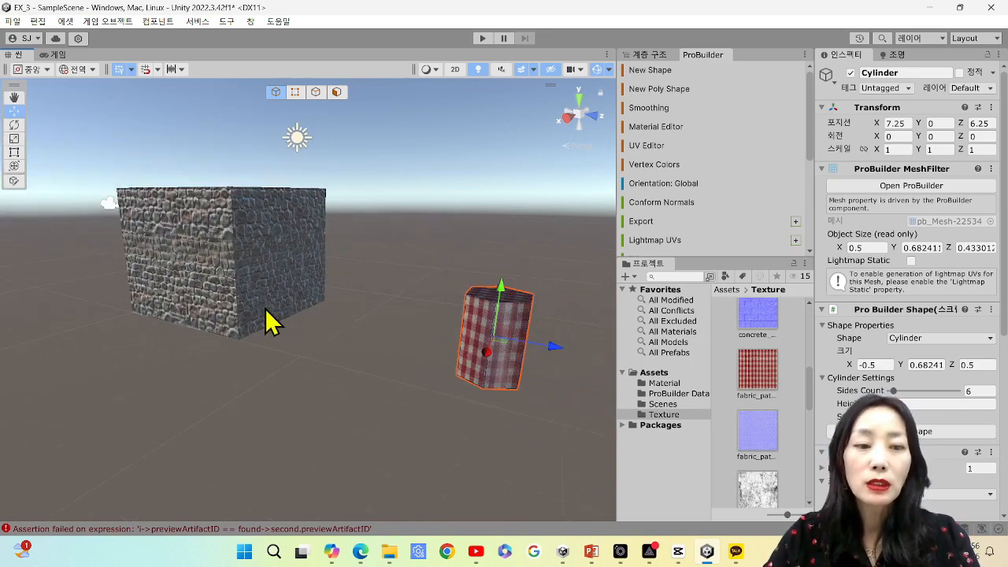
{"action": "scroll", "coordinate": [265, 308], "scroll_direction": "up", "scroll_amount": 2}
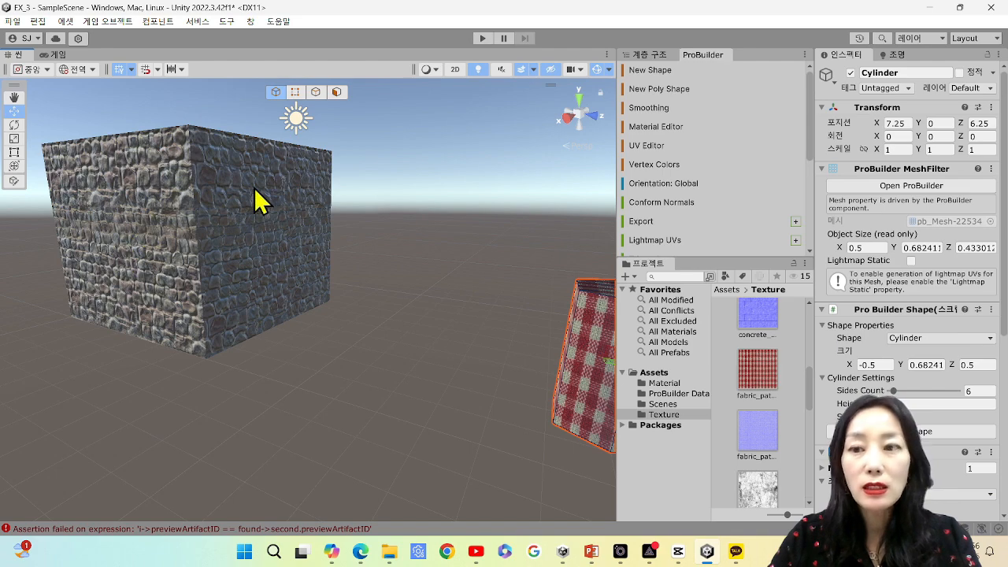
- Open the Mt_1 material and review its albedo and normal map slots
{"action": "left_click", "coordinate": [678, 383]}
{"action": "left_click", "coordinate": [761, 327]}
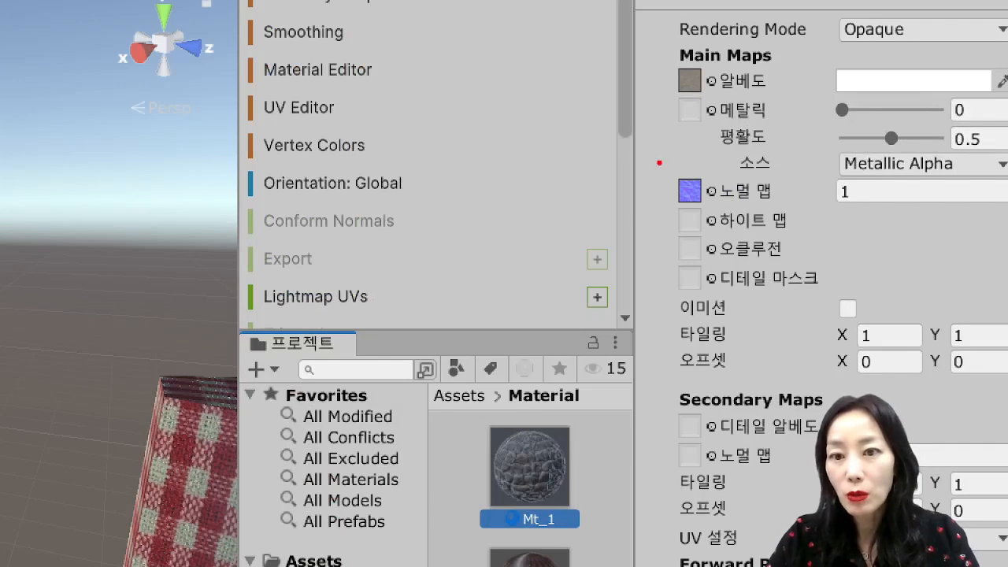
{"action": "mouse_move", "coordinate": [659, 163]}
{"action": "left_mouse_down"}
{"action": "mouse_move", "coordinate": [877, 214]}
{"action": "mouse_move", "coordinate": [940, 217]}
{"action": "left_mouse_up"}
{"action": "mouse_move", "coordinate": [658, 47]}
{"action": "left_mouse_down"}
{"action": "mouse_move", "coordinate": [715, 88]}
{"action": "mouse_move", "coordinate": [839, 98]}
{"action": "left_mouse_up"}
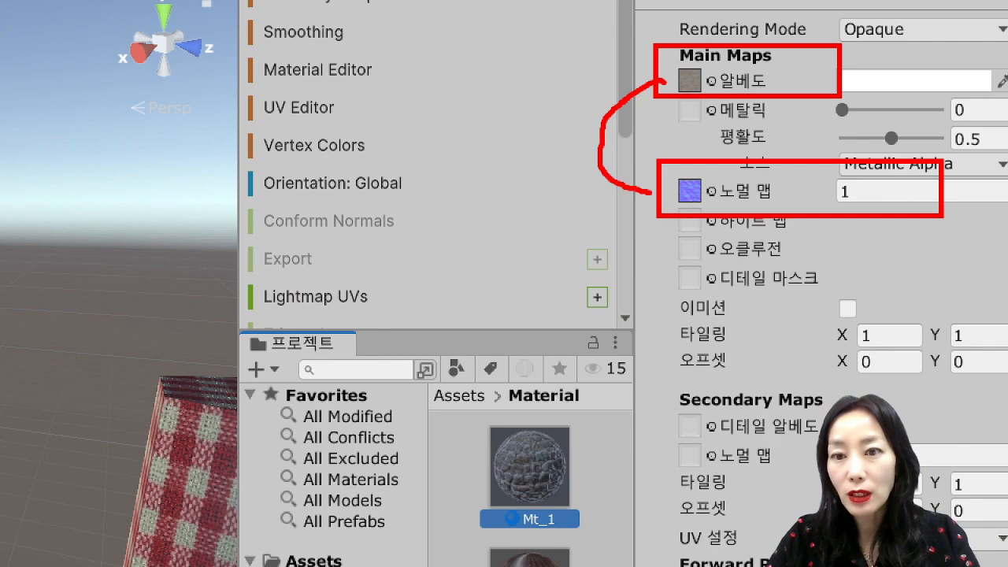
{"action": "mouse_move", "coordinate": [658, 151]}
{"action": "left_mouse_down"}
{"action": "mouse_move", "coordinate": [737, 237]}
{"action": "mouse_move", "coordinate": [937, 237]}
{"action": "left_mouse_up"}
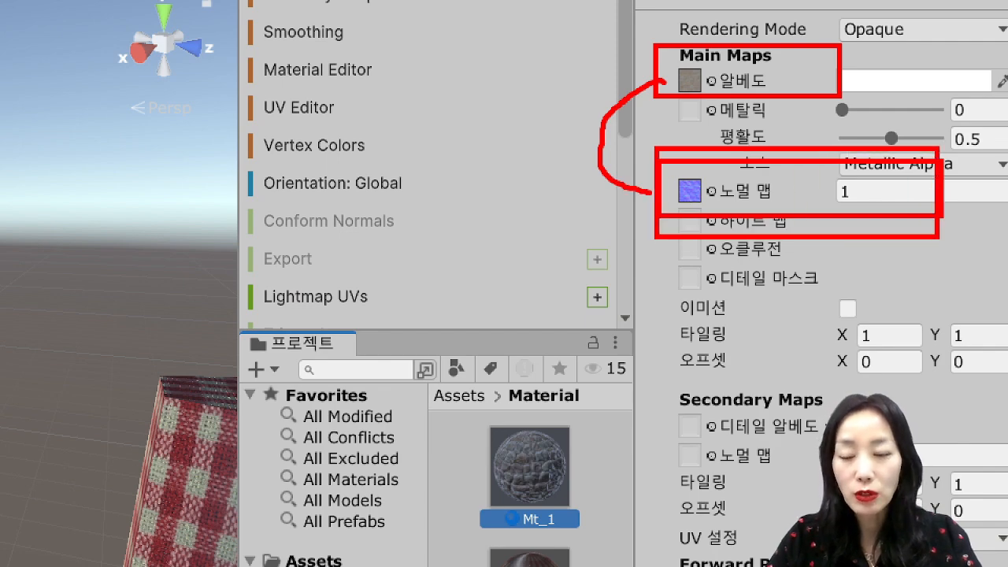
{"action": "key", "text": "Escape"}
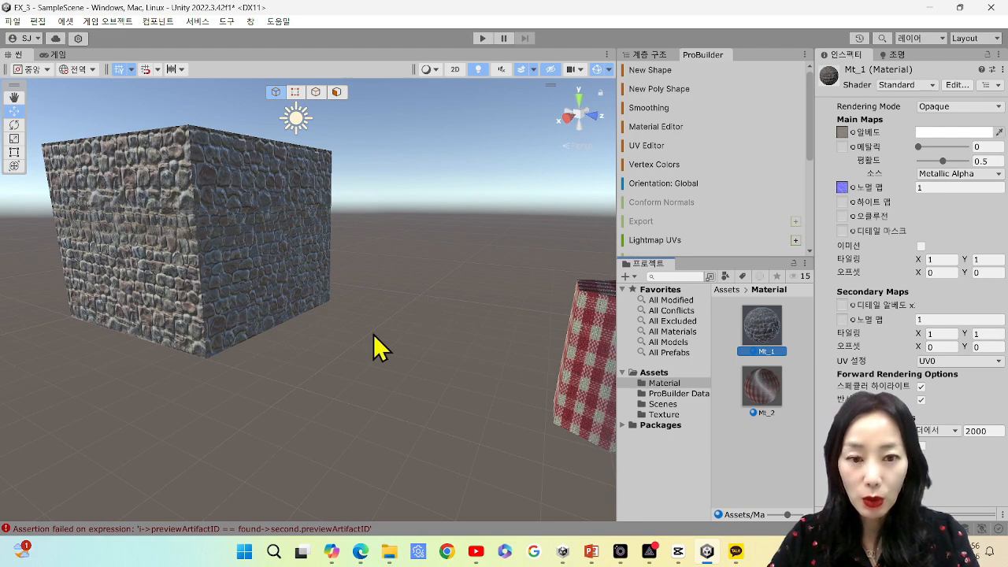
- Switch to the browser, open Poly Haven's texture library and browse its wood category
{"action": "left_click", "coordinate": [355, 553]}
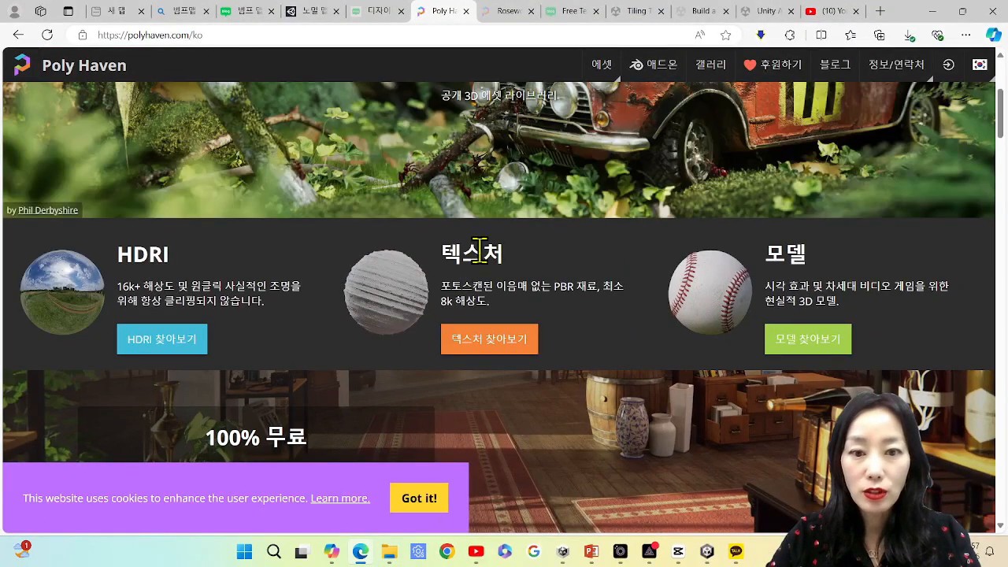
{"action": "left_click", "coordinate": [487, 340]}
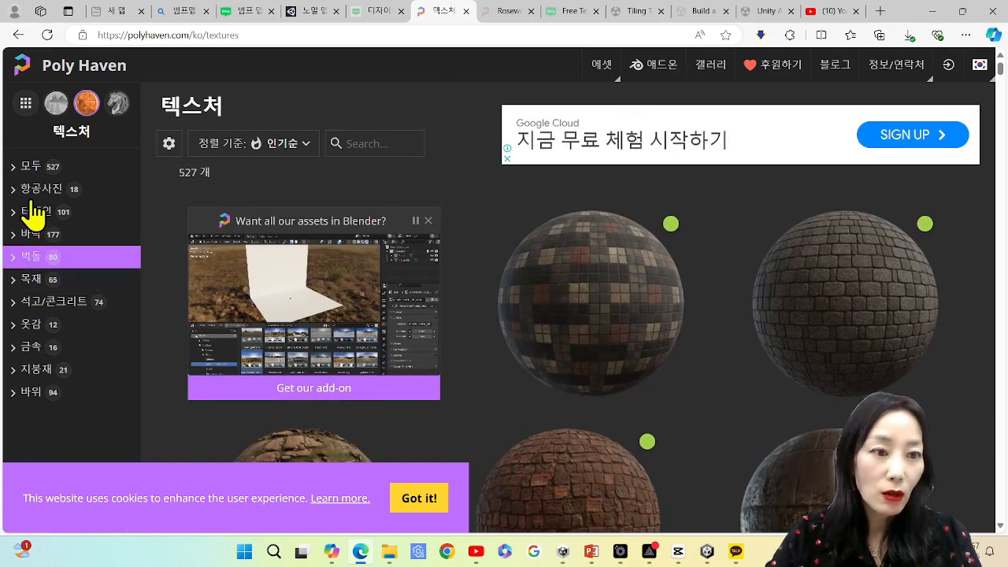
{"action": "left_click", "coordinate": [33, 280]}
{"action": "scroll", "coordinate": [681, 331], "scroll_direction": "down", "scroll_amount": 5}
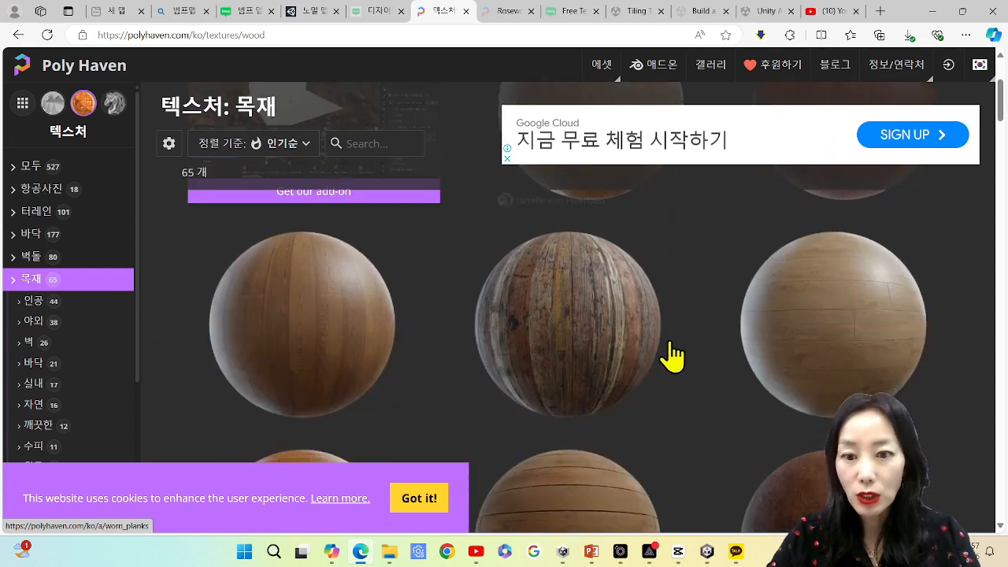
{"action": "scroll", "coordinate": [665, 366], "scroll_direction": "down", "scroll_amount": 5}
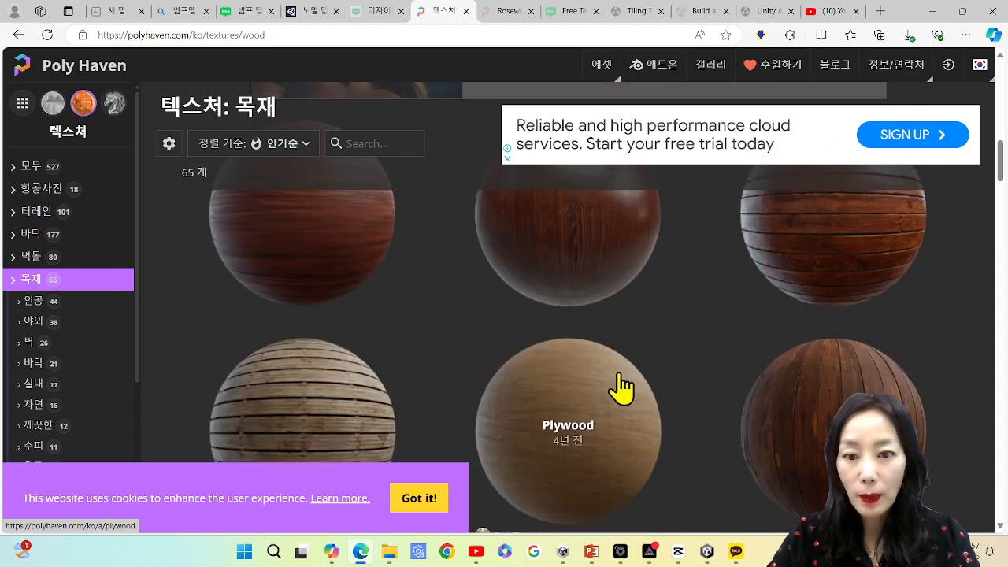
{"action": "scroll", "coordinate": [621, 385], "scroll_direction": "down", "scroll_amount": 5}
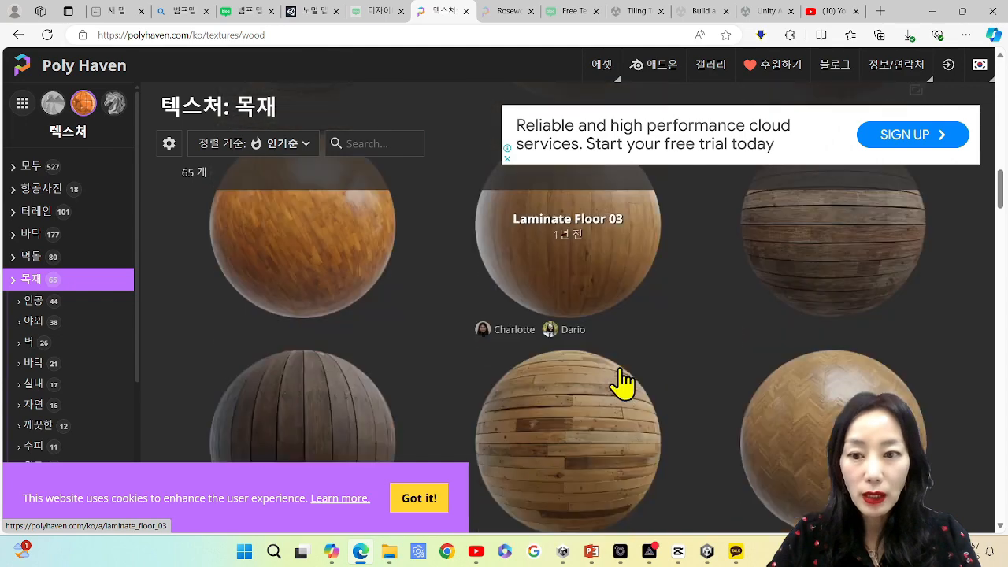
- Open the Raw Plank Wall texture, download it in 4K and look over its map previews
{"action": "left_click", "coordinate": [573, 405]}
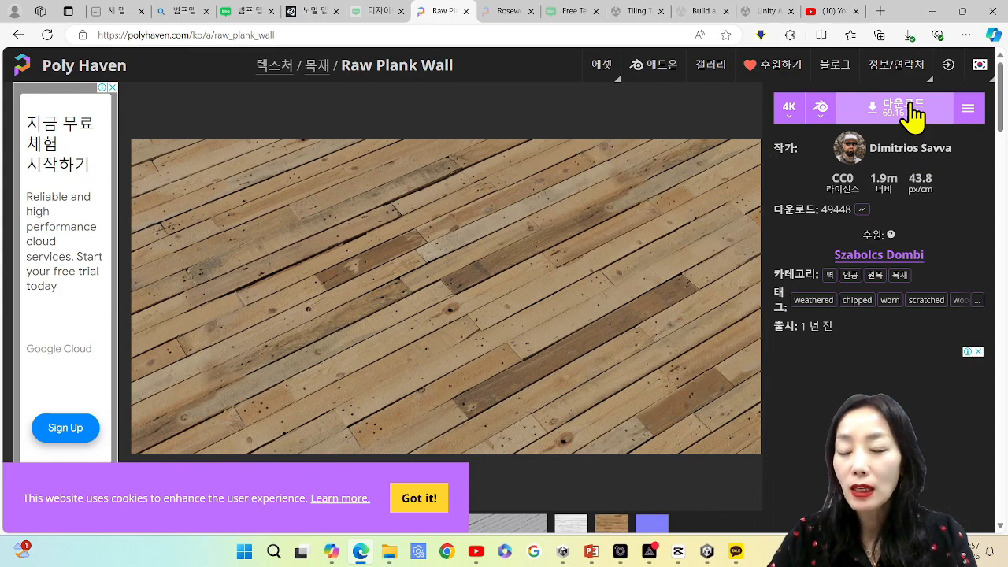
{"action": "left_click", "coordinate": [913, 114]}
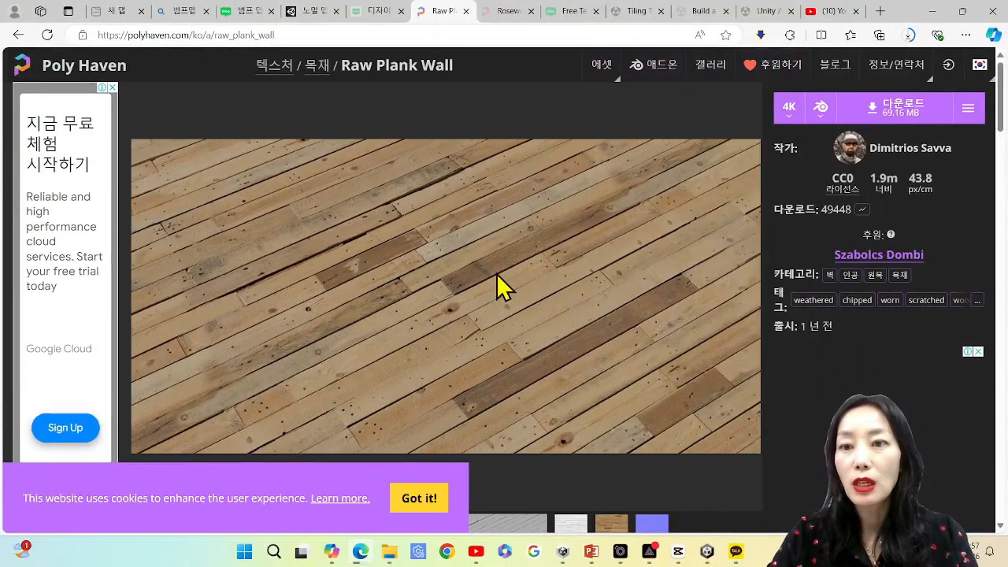
{"action": "scroll", "coordinate": [489, 293], "scroll_direction": "down", "scroll_amount": 3}
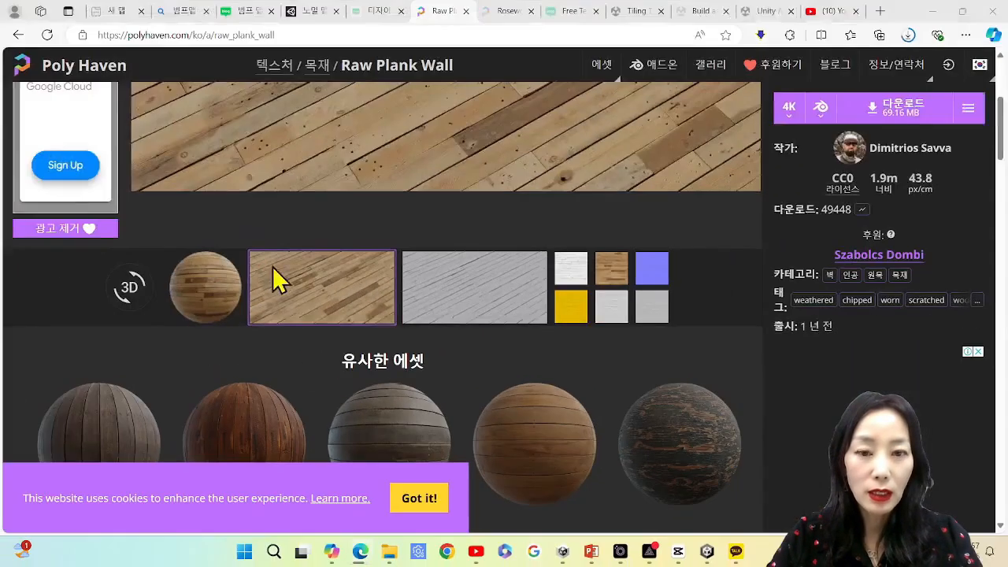
{"action": "mouse_move", "coordinate": [236, 267]}
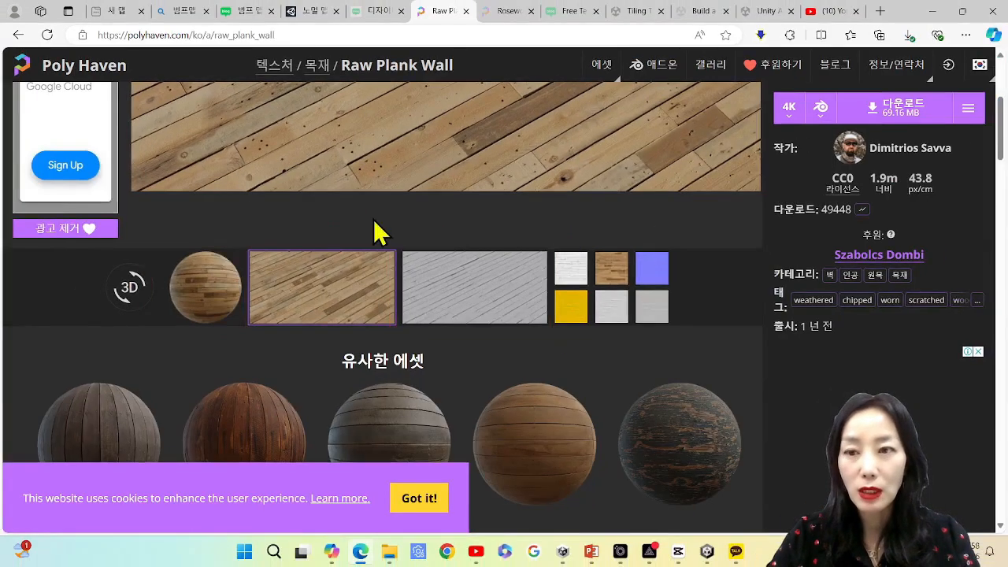
- Switch back to Unity, deselect Mt_1 and show the images in the project's Texture folder
{"action": "mouse_move", "coordinate": [653, 551]}
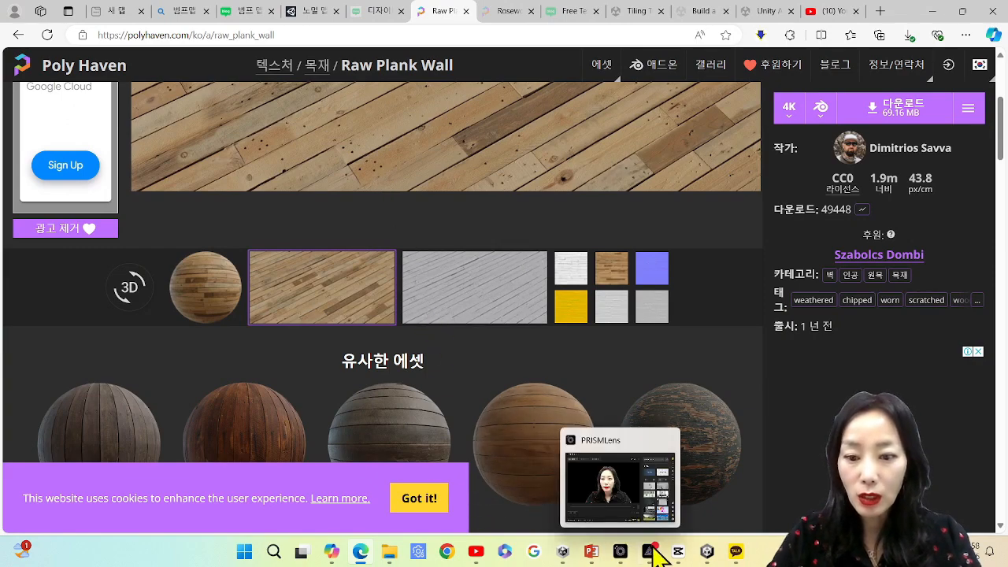
{"action": "left_click", "coordinate": [706, 551]}
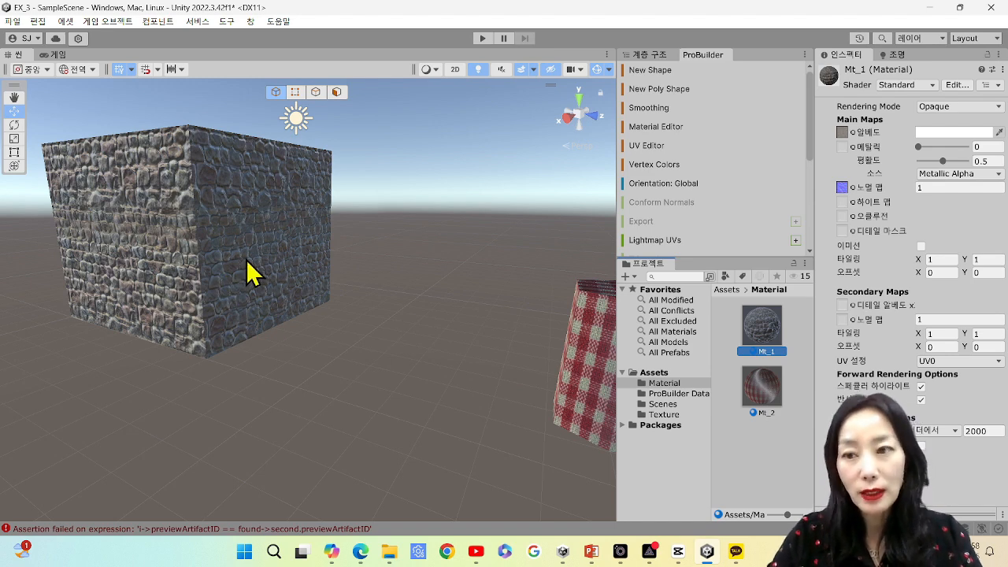
{"action": "left_click", "coordinate": [775, 449]}
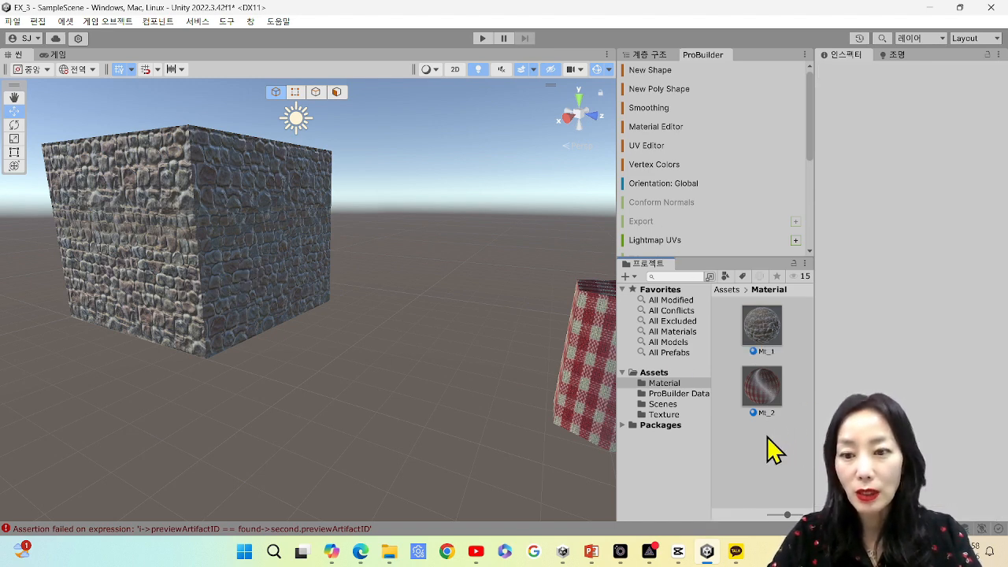
{"action": "left_click", "coordinate": [686, 416]}
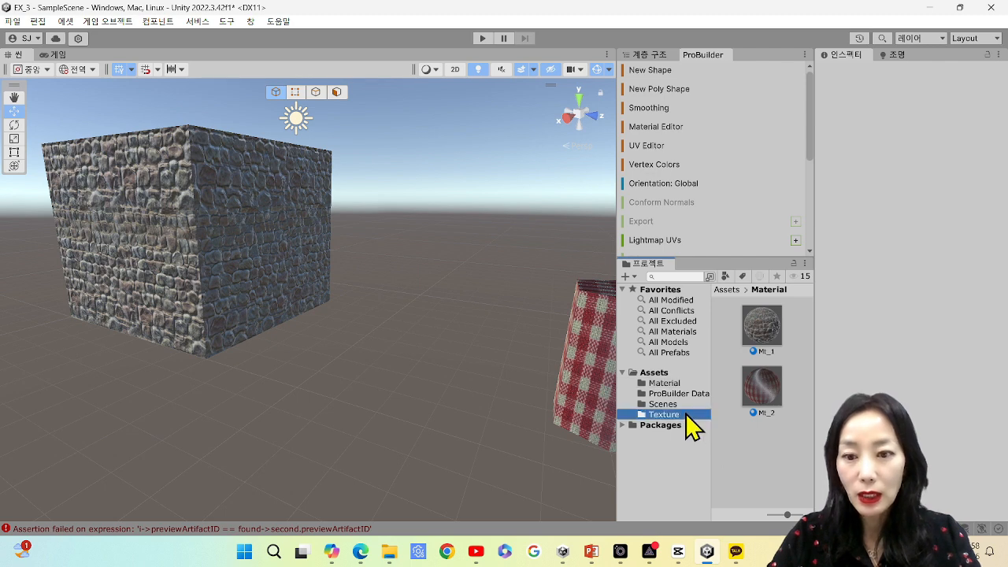
{"action": "scroll", "coordinate": [782, 386], "scroll_direction": "down", "scroll_amount": 5}
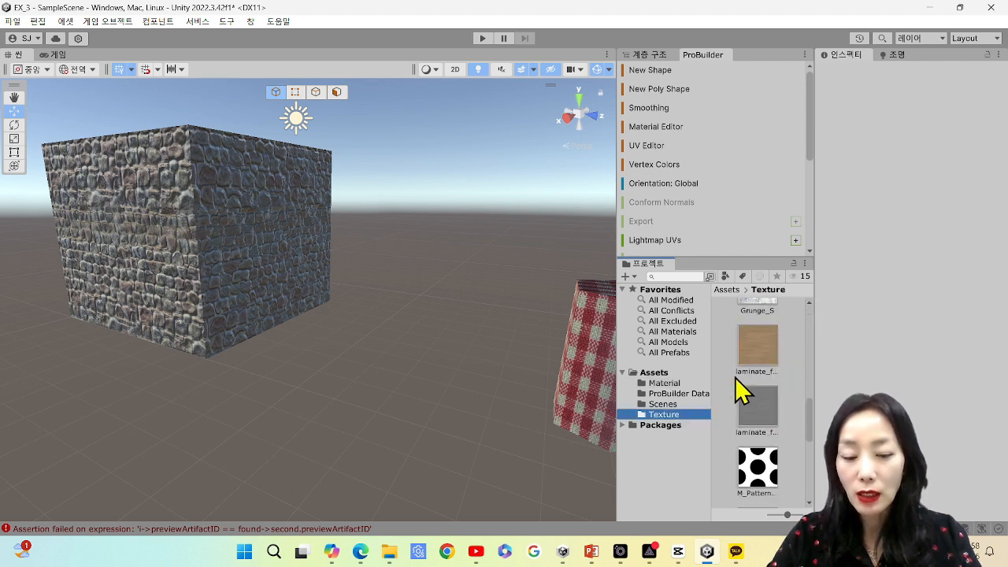
- Look through the image files of the Texture folder in File Explorer, and return to Unity
{"action": "mouse_move", "coordinate": [388, 549]}
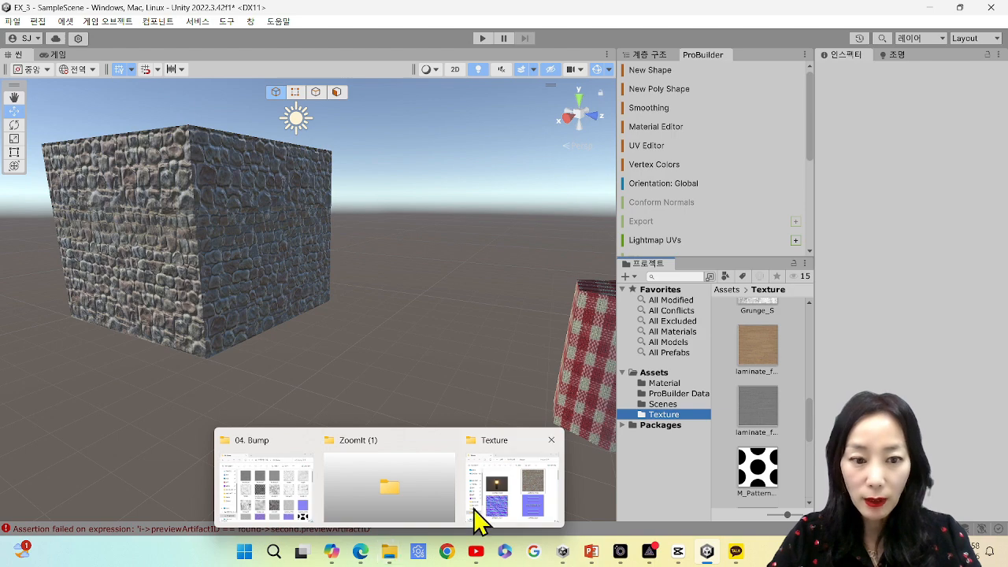
{"action": "left_click", "coordinate": [515, 474]}
{"action": "scroll", "coordinate": [413, 307], "scroll_direction": "down", "scroll_amount": 5}
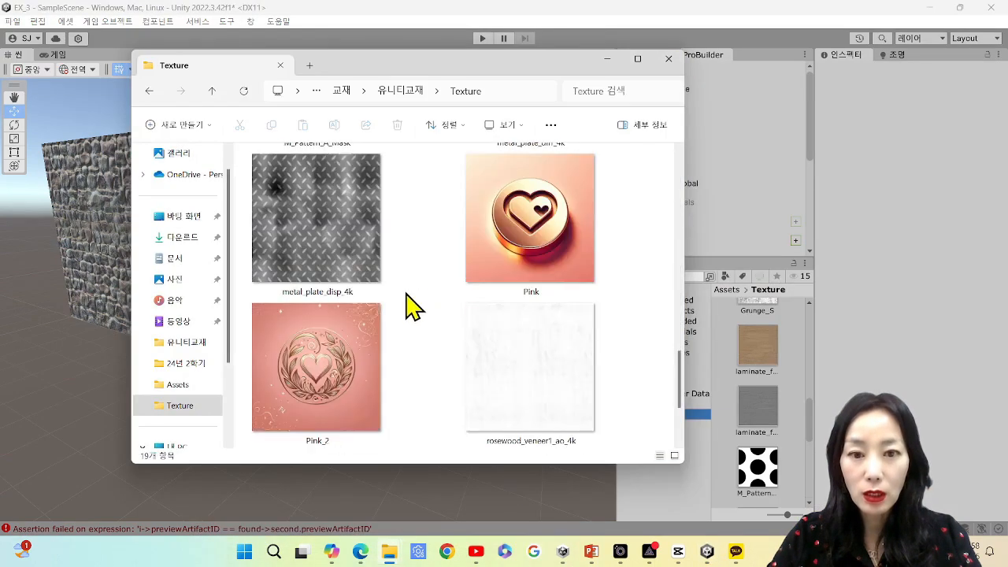
{"action": "scroll", "coordinate": [417, 318], "scroll_direction": "up", "scroll_amount": 5}
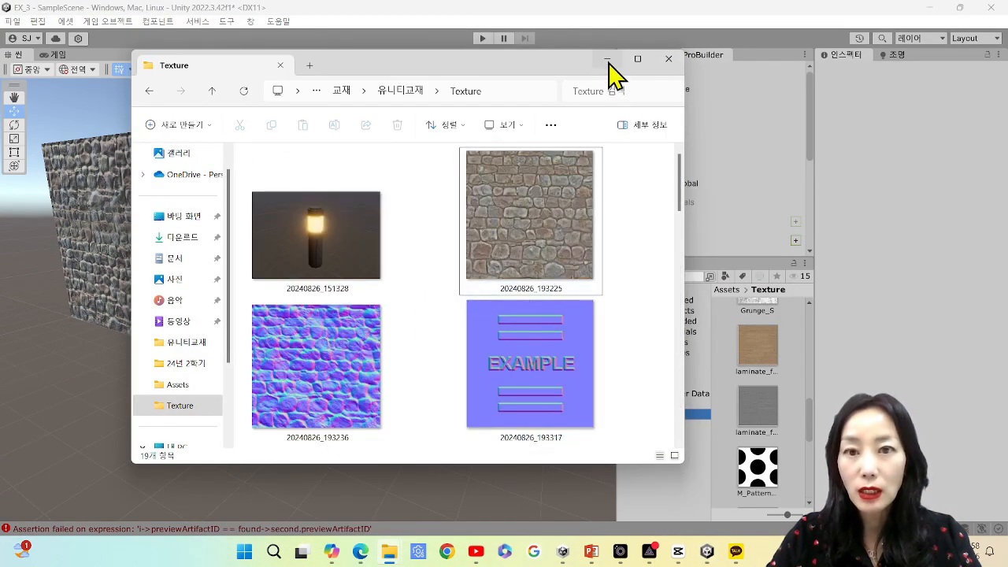
{"action": "left_click", "coordinate": [607, 61]}
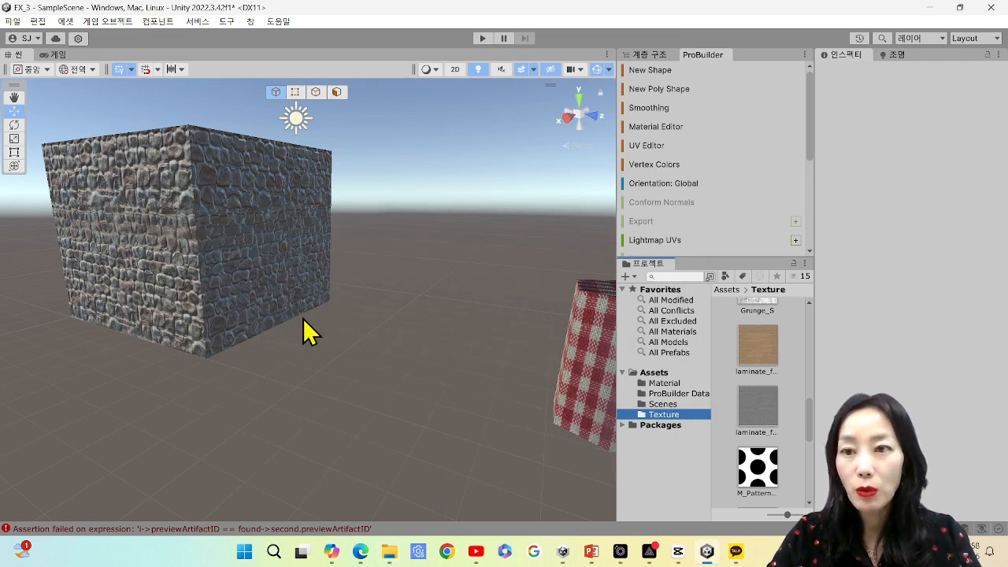
{"action": "scroll", "coordinate": [425, 400], "scroll_direction": "down", "scroll_amount": 3}
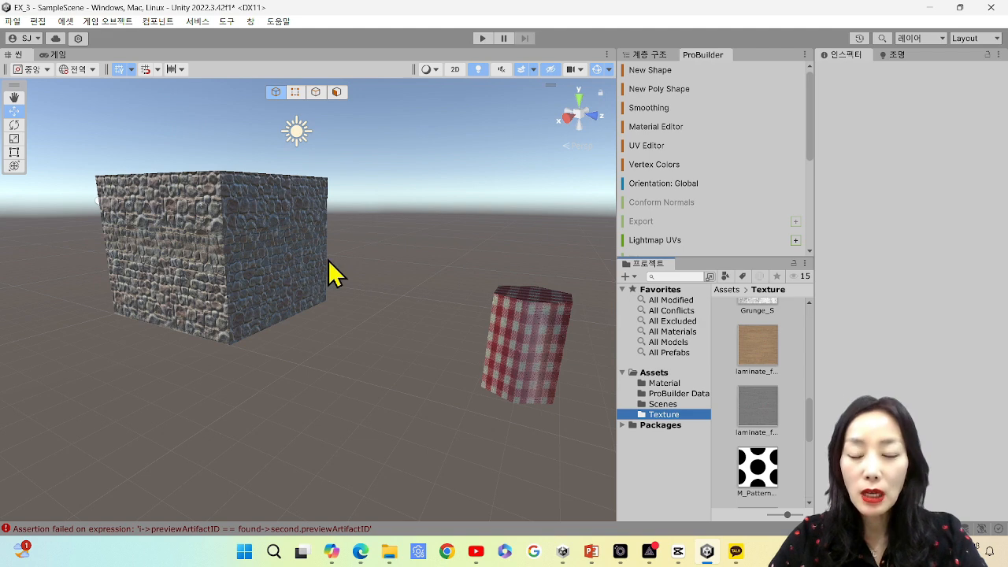
{"action": "left_click", "coordinate": [252, 21]}
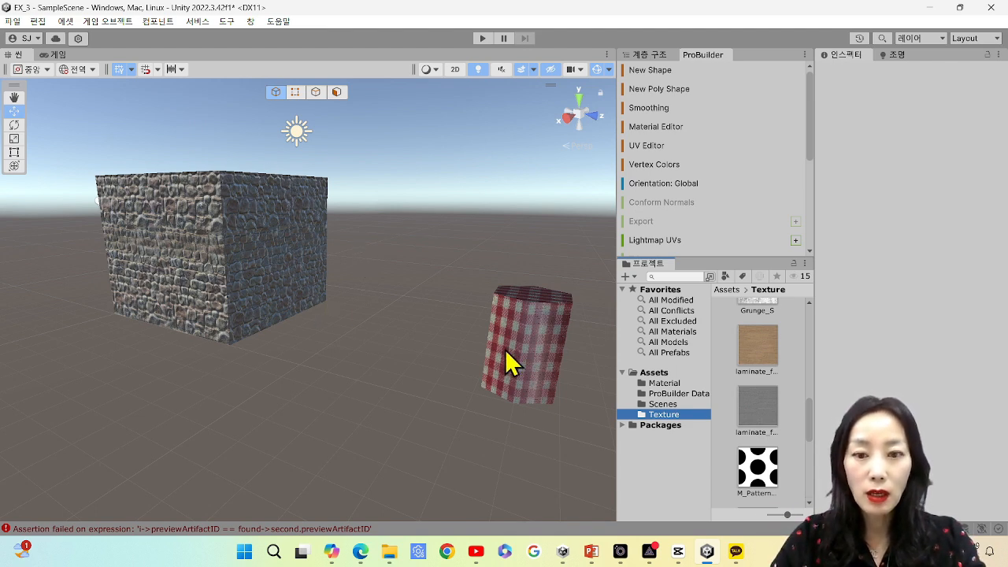
{"action": "left_click", "coordinate": [367, 351]}
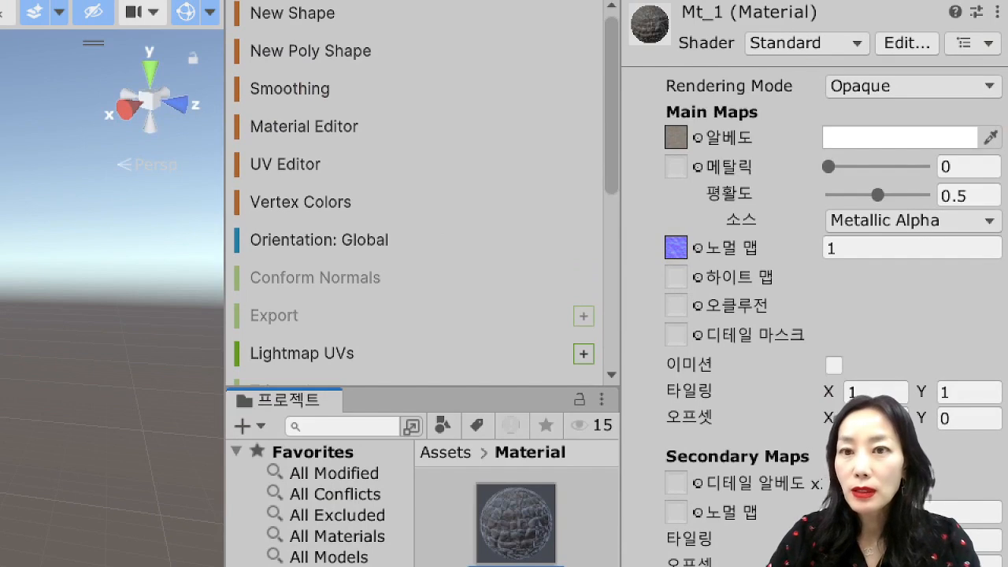
{"action": "mouse_move", "coordinate": [645, 1]}
{"action": "left_mouse_down"}
{"action": "mouse_move", "coordinate": [743, 32]}
{"action": "mouse_move", "coordinate": [844, 29]}
{"action": "left_mouse_up"}
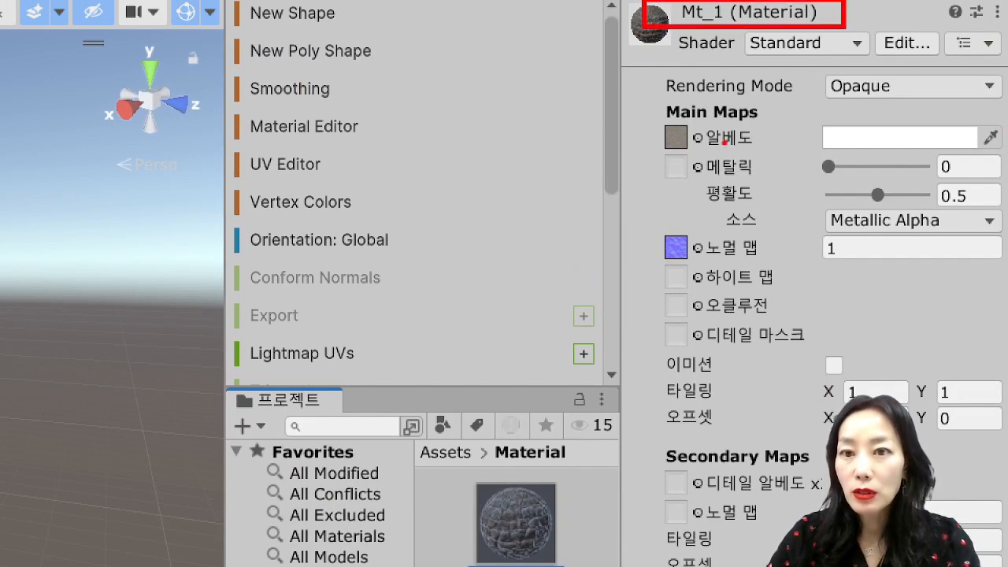
{"action": "mouse_move", "coordinate": [644, 111]}
{"action": "left_mouse_down"}
{"action": "mouse_move", "coordinate": [685, 158]}
{"action": "mouse_move", "coordinate": [1002, 158]}
{"action": "left_mouse_up"}
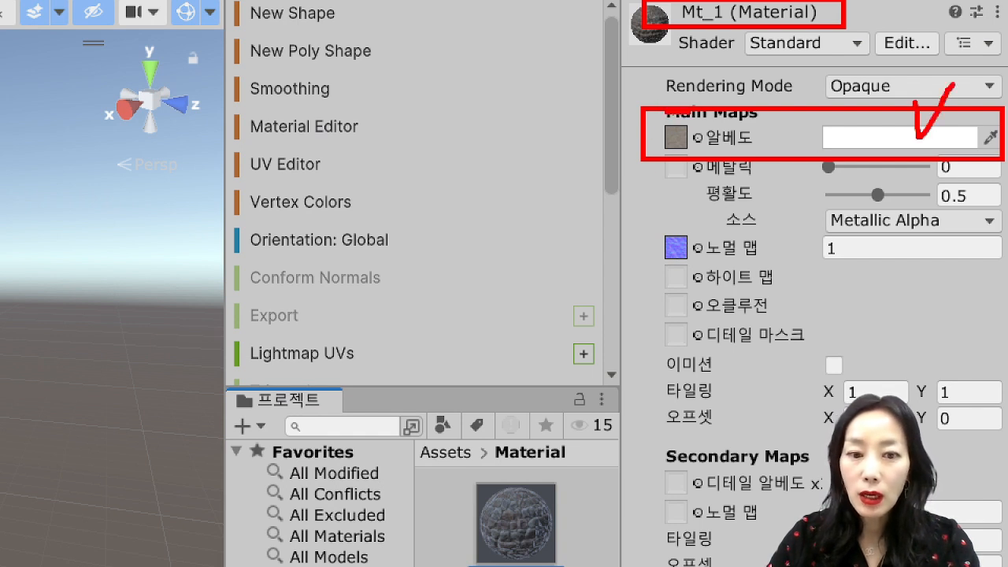
{"action": "left_click_drag", "start_coordinate": [352, 470], "coordinate": [630, 144]}
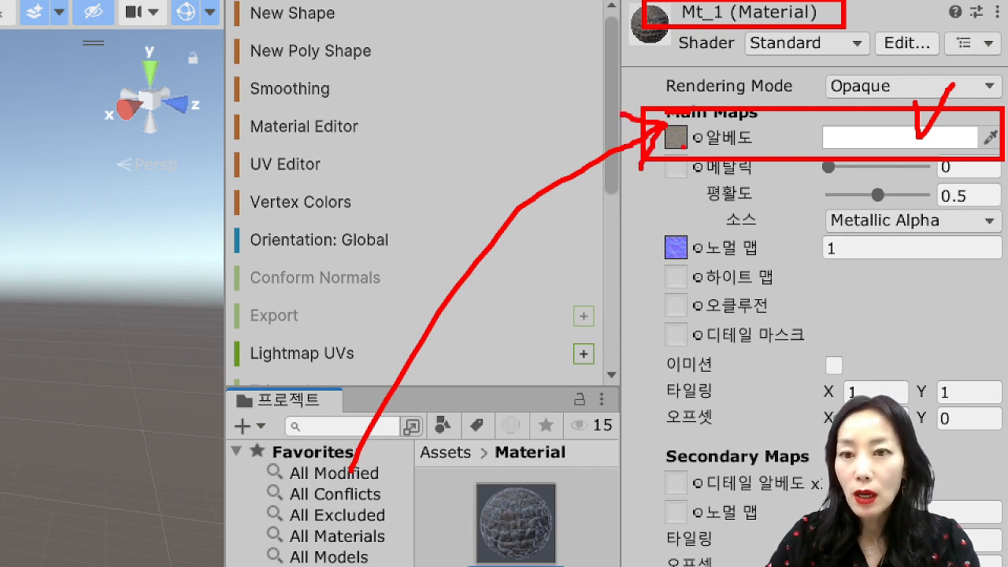
{"action": "left_click_drag", "start_coordinate": [651, 146], "coordinate": [984, 191]}
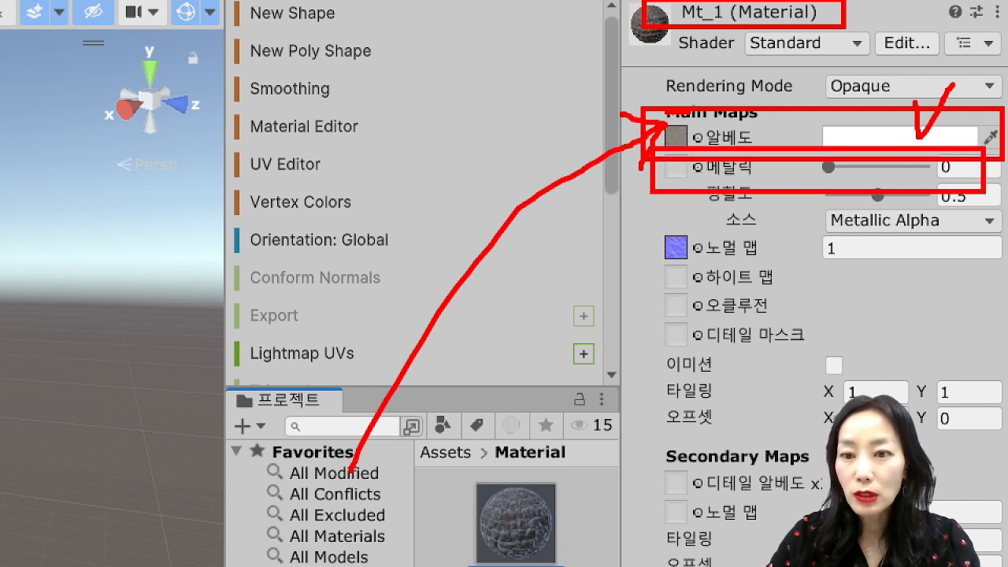
{"action": "mouse_move", "coordinate": [650, 216]}
{"action": "left_mouse_down"}
{"action": "mouse_move", "coordinate": [683, 268]}
{"action": "mouse_move", "coordinate": [953, 274]}
{"action": "left_mouse_up"}
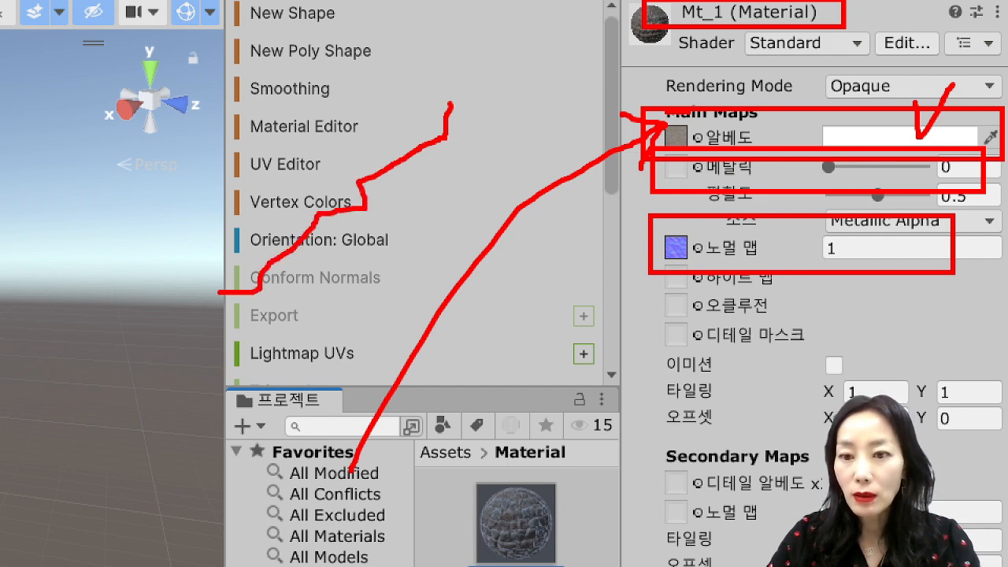
{"action": "mouse_move", "coordinate": [635, 340]}
{"action": "left_mouse_down"}
{"action": "mouse_move", "coordinate": [807, 389]}
{"action": "mouse_move", "coordinate": [900, 386]}
{"action": "left_mouse_up"}
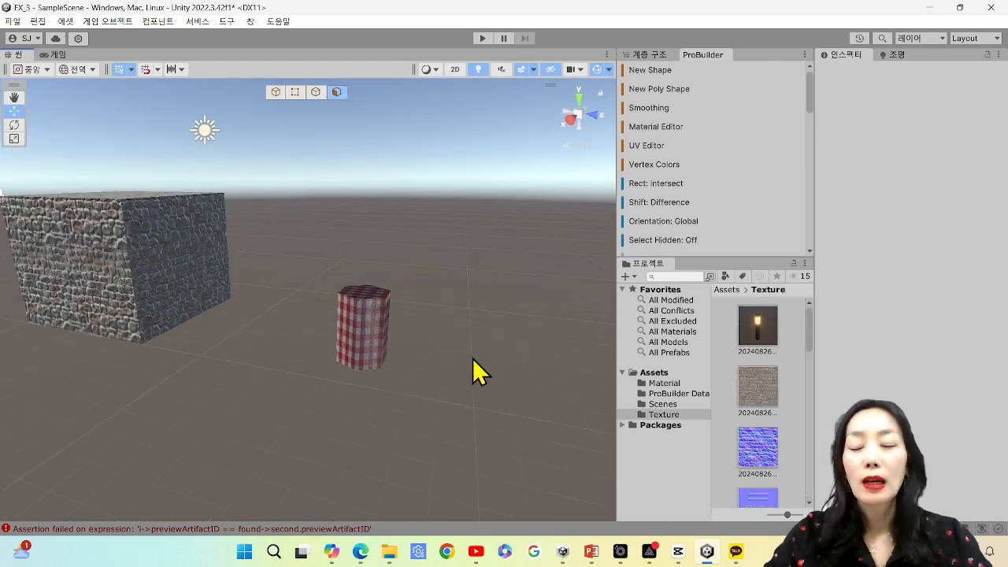
- Create a ProBuilder cube about 1.78 × 1.22 × 0.99 beside the fabric cylinder and frame it in the scene
{"action": "left_click", "coordinate": [650, 70]}
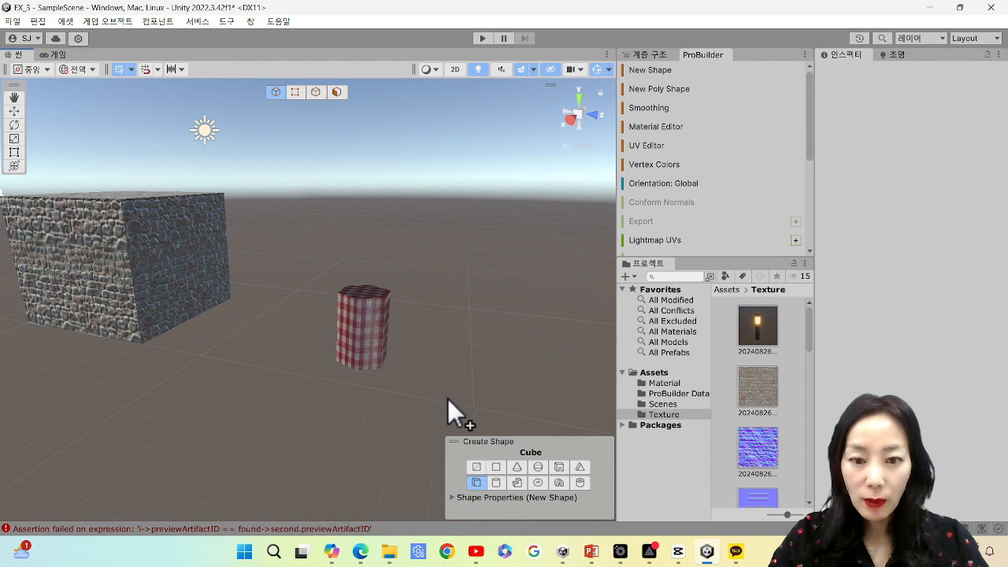
{"action": "left_click_drag", "start_coordinate": [520, 390], "coordinate": [546, 334]}
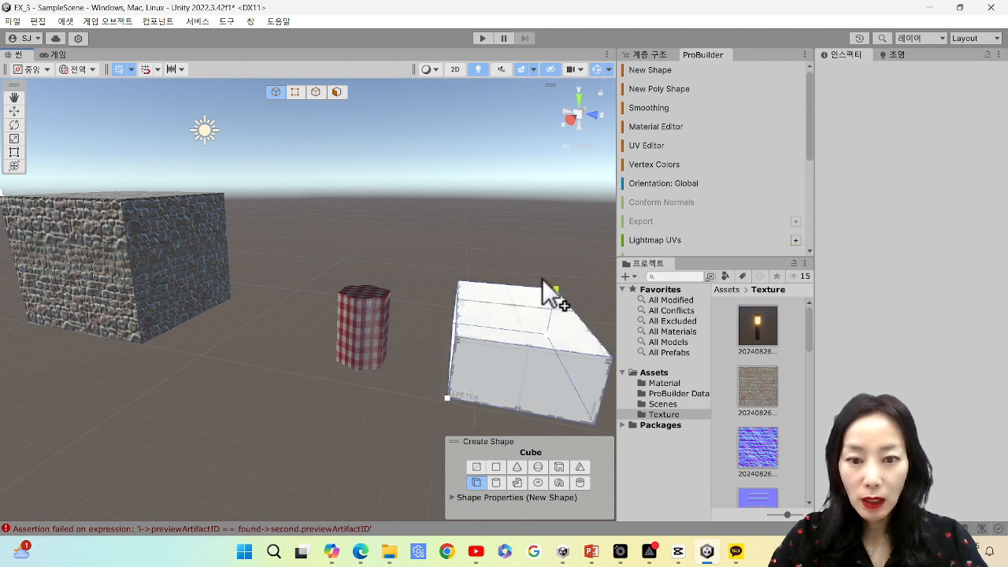
{"action": "left_click", "coordinate": [561, 238]}
{"action": "key", "text": "f"}
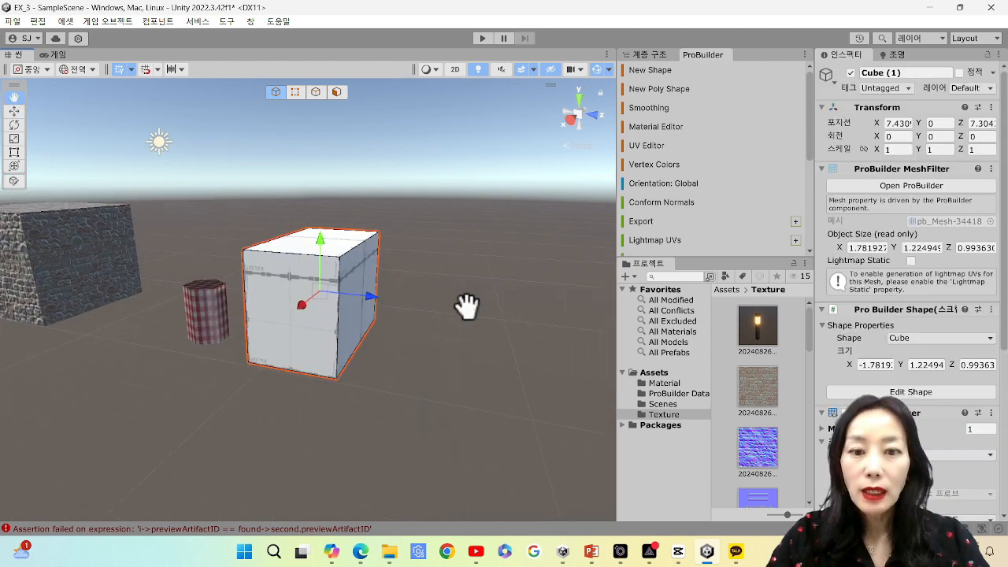
- Open the project's Material folder and select the new untextured cube
{"action": "left_click", "coordinate": [665, 383]}
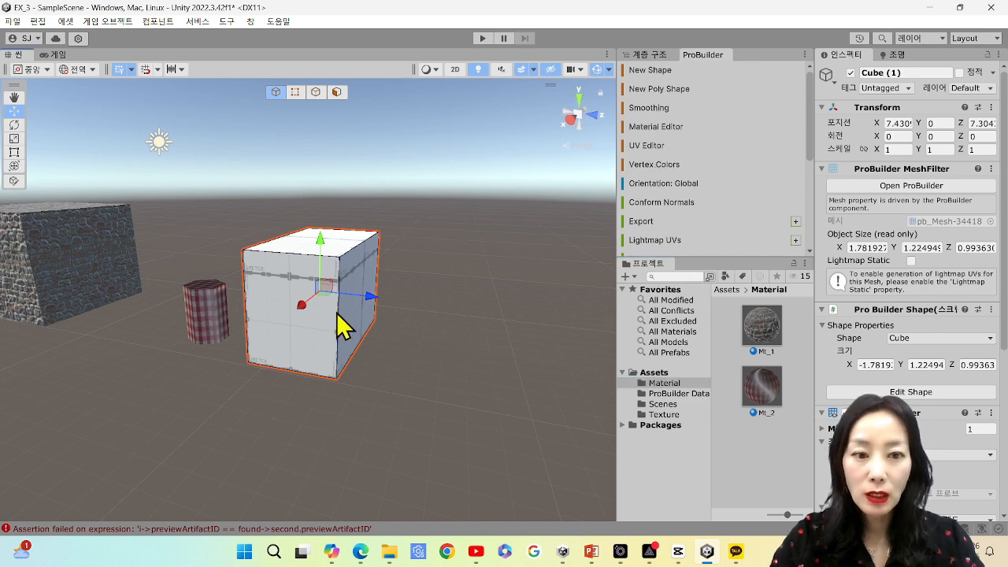
{"action": "left_click", "coordinate": [427, 345]}
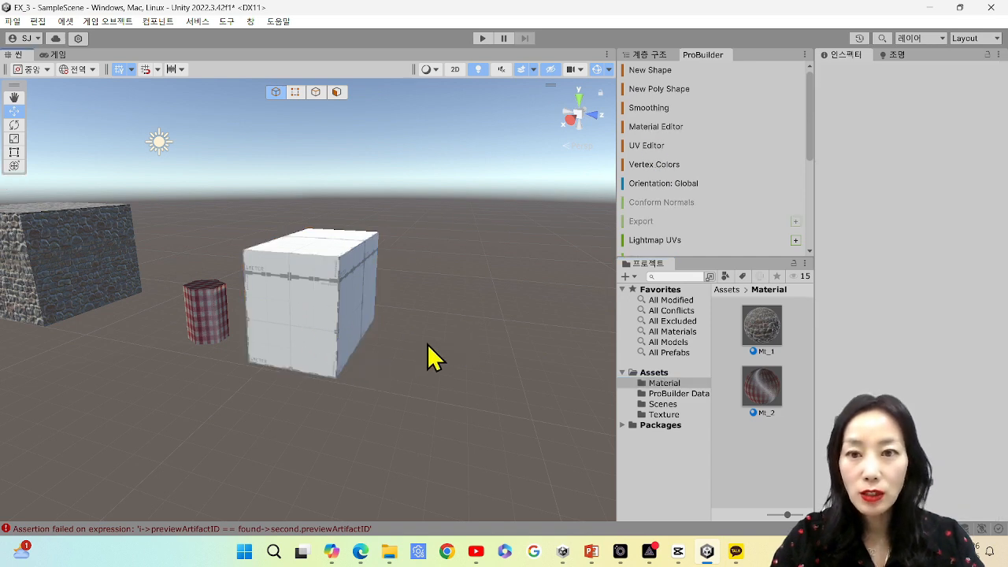
{"action": "left_click", "coordinate": [309, 307]}
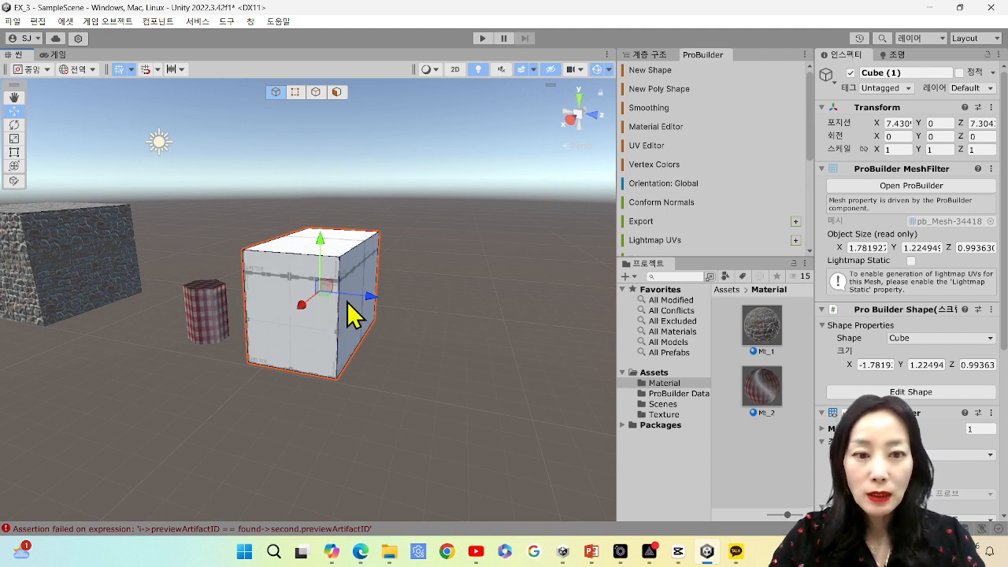
- Open the ProBuilder Material Editor and assign Mt_1 to palette slot Alt + 2 and Mt_2 to slot Alt + 3
{"action": "left_click", "coordinate": [675, 383]}
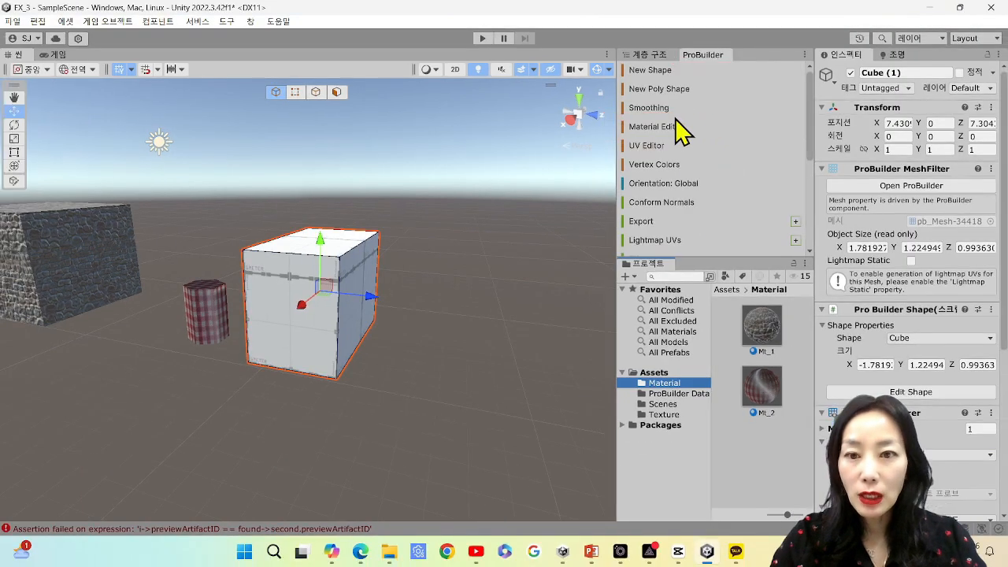
{"action": "left_click", "coordinate": [601, 203]}
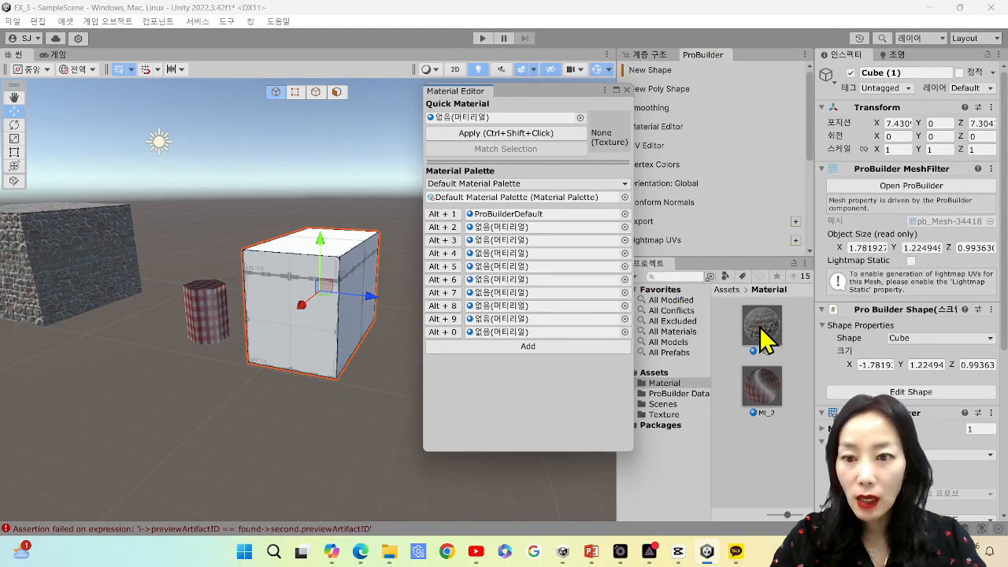
{"action": "left_click_drag", "start_coordinate": [760, 331], "coordinate": [501, 228]}
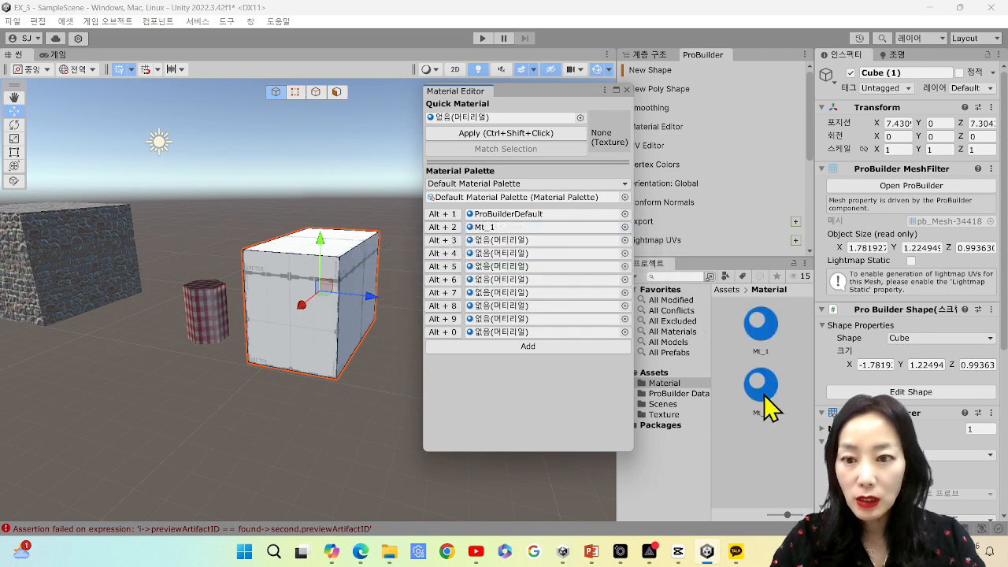
{"action": "left_click_drag", "start_coordinate": [760, 384], "coordinate": [491, 253]}
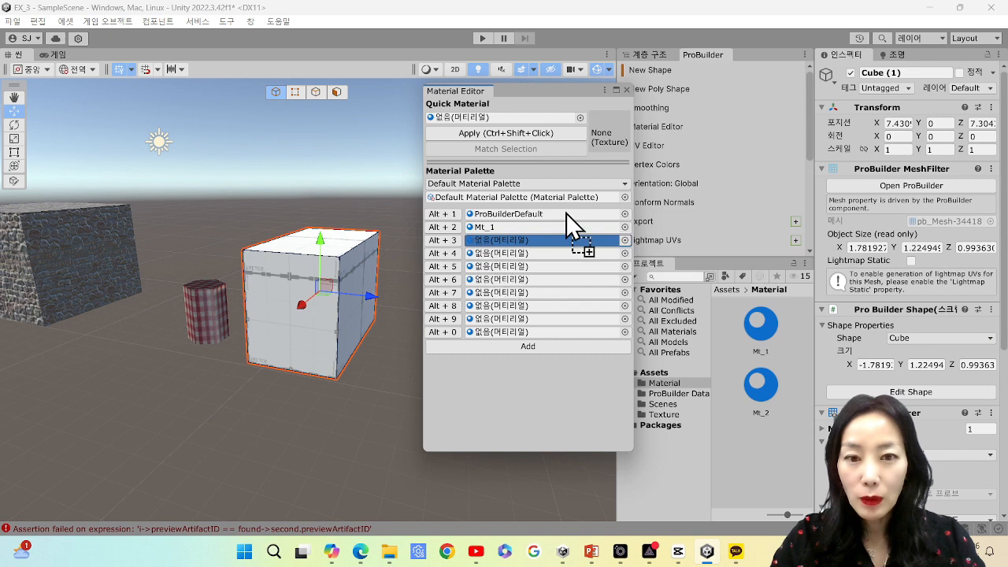
{"action": "left_click_drag", "start_coordinate": [566, 213], "coordinate": [530, 266]}
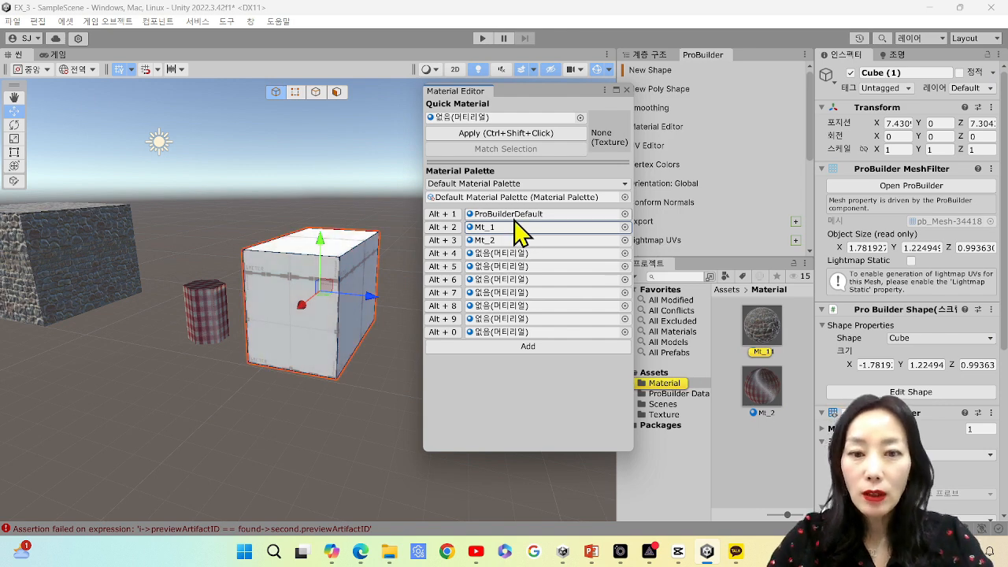
{"action": "left_click", "coordinate": [515, 228]}
{"action": "left_click", "coordinate": [483, 230]}
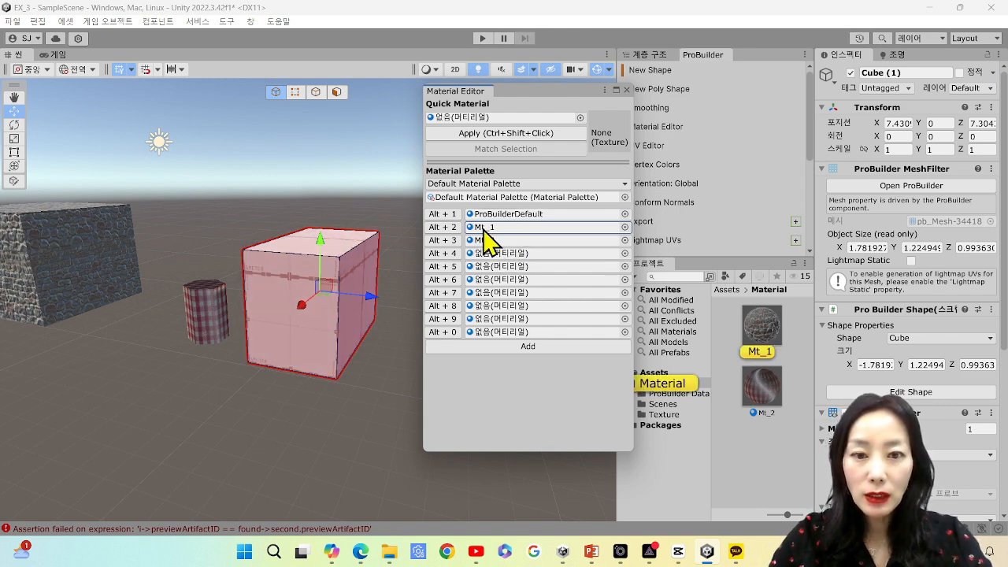
- In face selection mode, apply Mt_1 to the new cube's front and top faces and Mt_2 to its adjacent side face, and close the Material Editor
{"action": "left_click", "coordinate": [338, 91]}
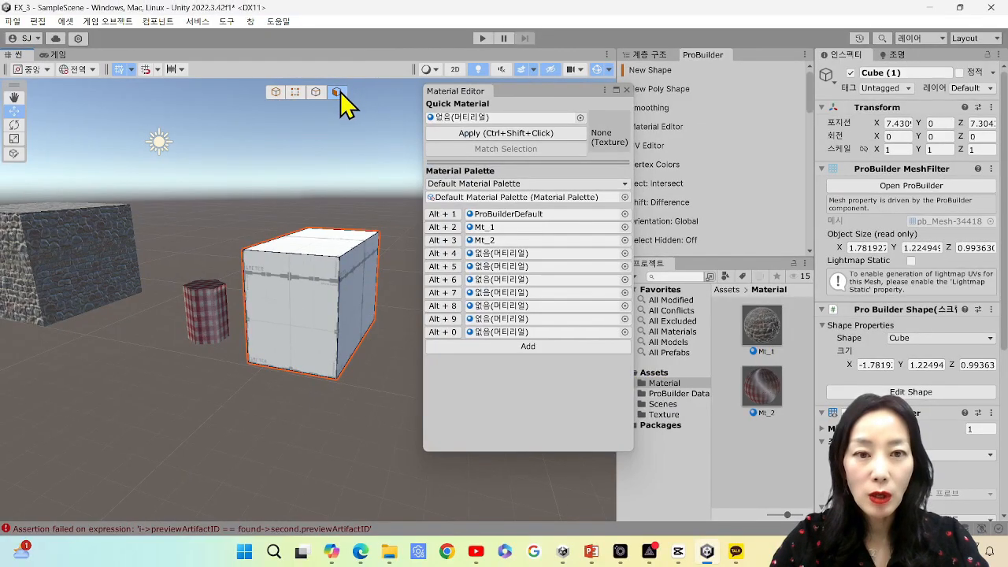
{"action": "left_click", "coordinate": [302, 334]}
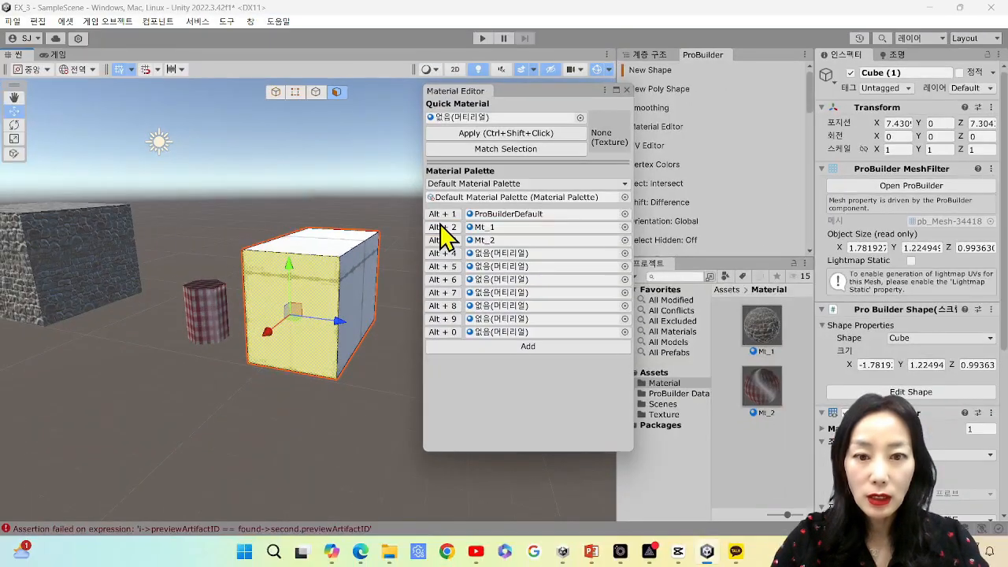
{"action": "left_click", "coordinate": [443, 227]}
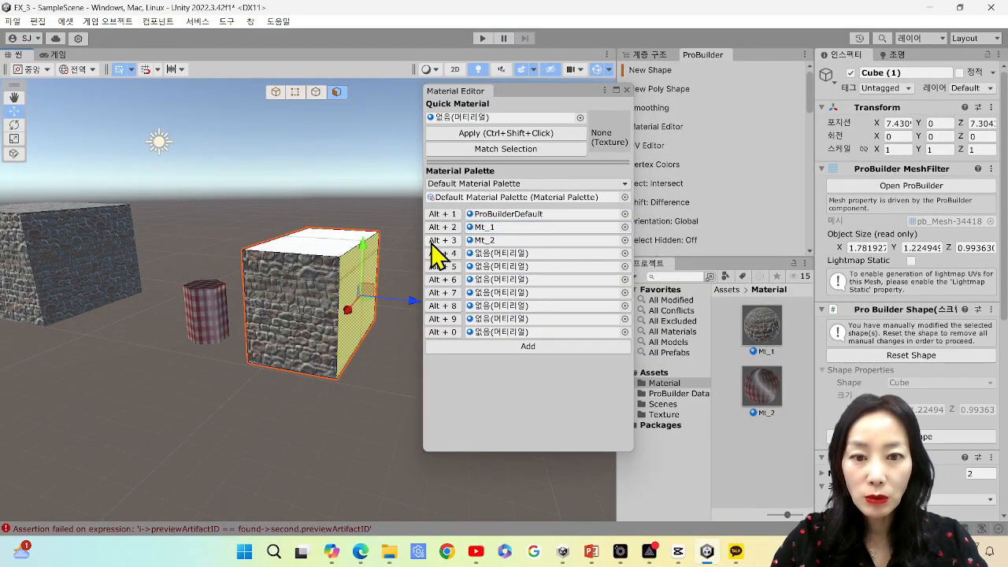
{"action": "left_click", "coordinate": [436, 241]}
{"action": "left_click", "coordinate": [345, 241]}
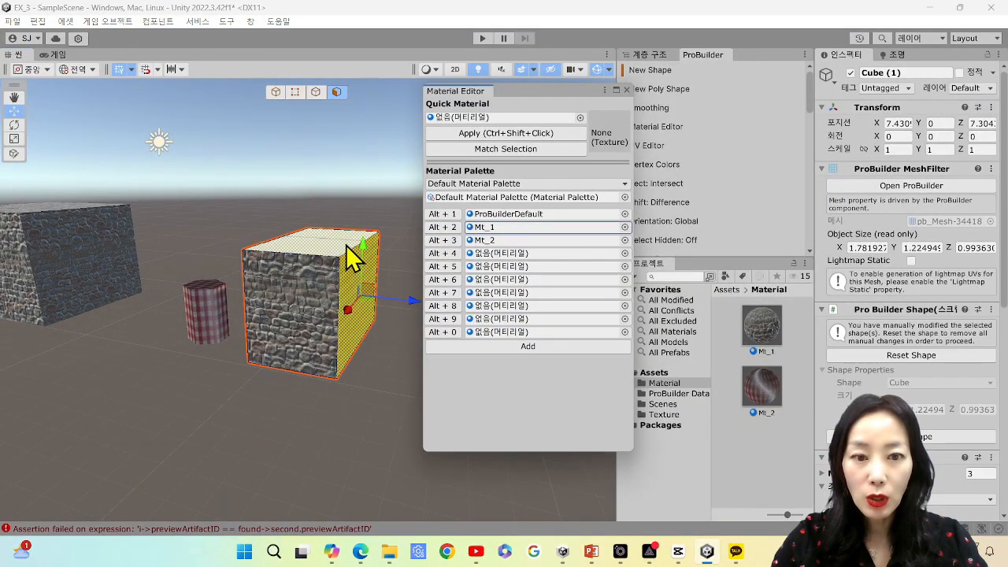
{"action": "left_click", "coordinate": [438, 228]}
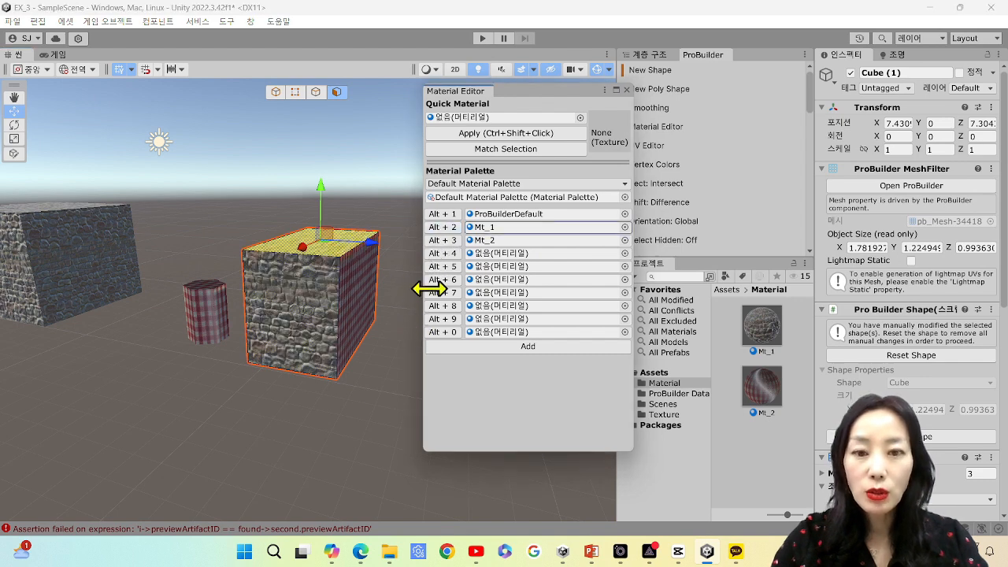
{"action": "left_click", "coordinate": [626, 91]}
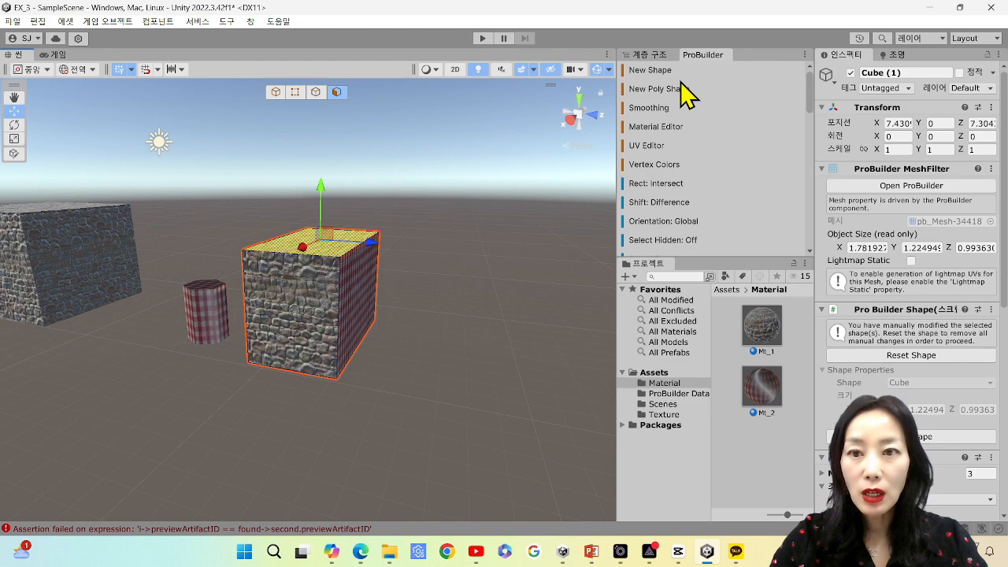
{"action": "left_click", "coordinate": [398, 374]}
{"action": "scroll", "coordinate": [334, 303], "scroll_direction": "up", "scroll_amount": 5}
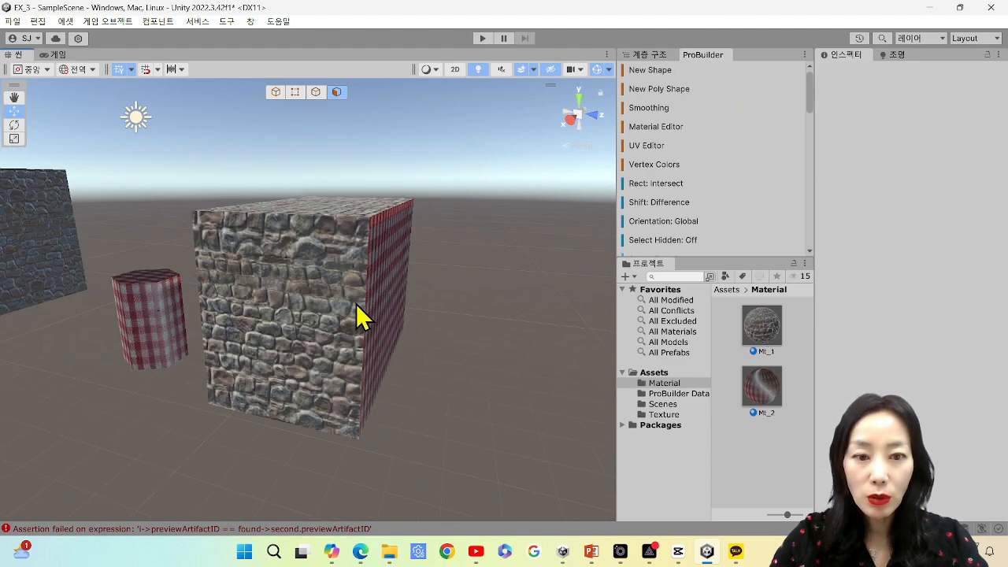
{"action": "scroll", "coordinate": [349, 322], "scroll_direction": "down", "scroll_amount": 2}
{"action": "scroll", "coordinate": [354, 331], "scroll_direction": "up", "scroll_amount": 4}
{"action": "scroll", "coordinate": [365, 322], "scroll_direction": "down", "scroll_amount": 4}
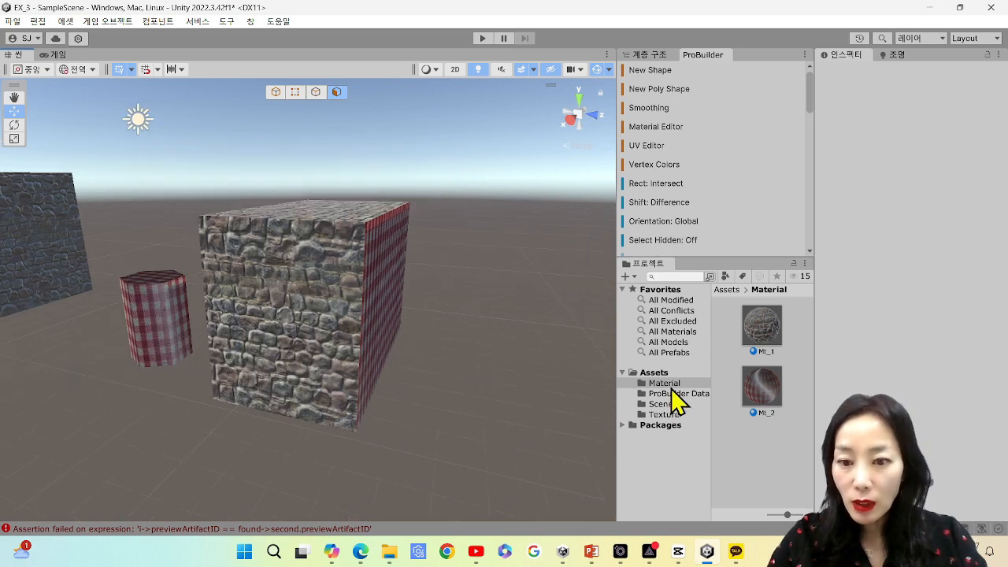
- Create a new material named Mt_3 in the Material folder
{"action": "left_click", "coordinate": [626, 277]}
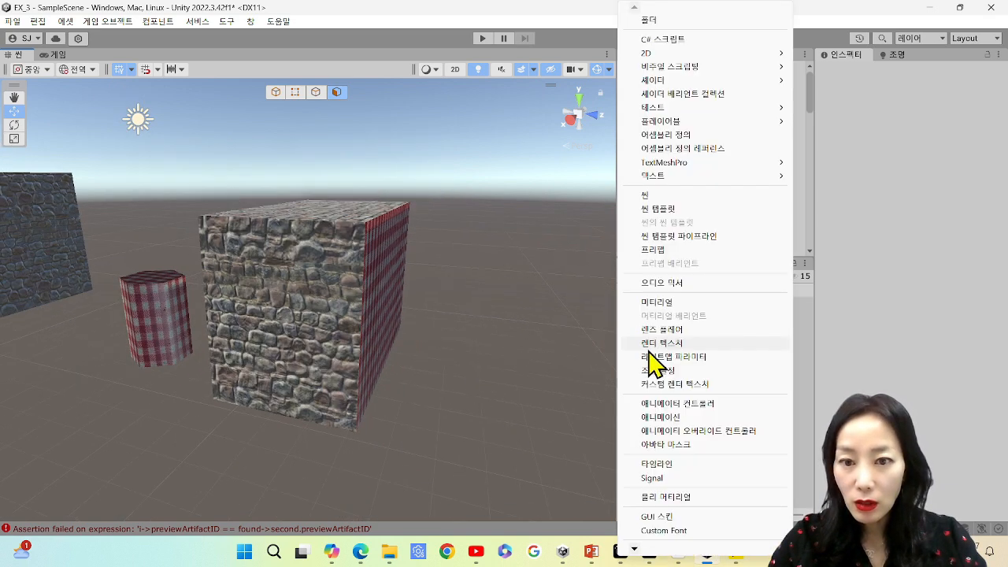
{"action": "left_click", "coordinate": [683, 303]}
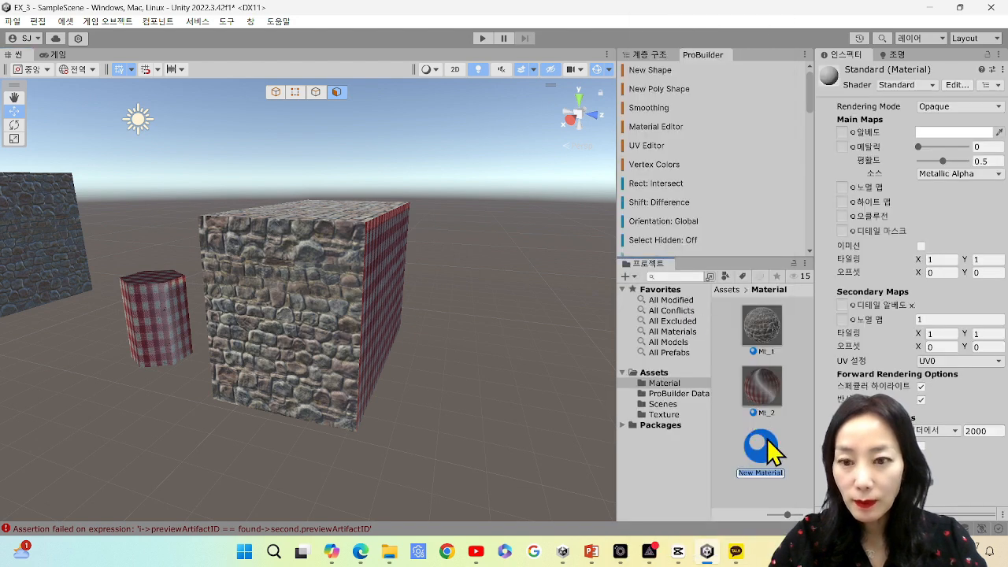
{"action": "type", "text": "Mt_"}
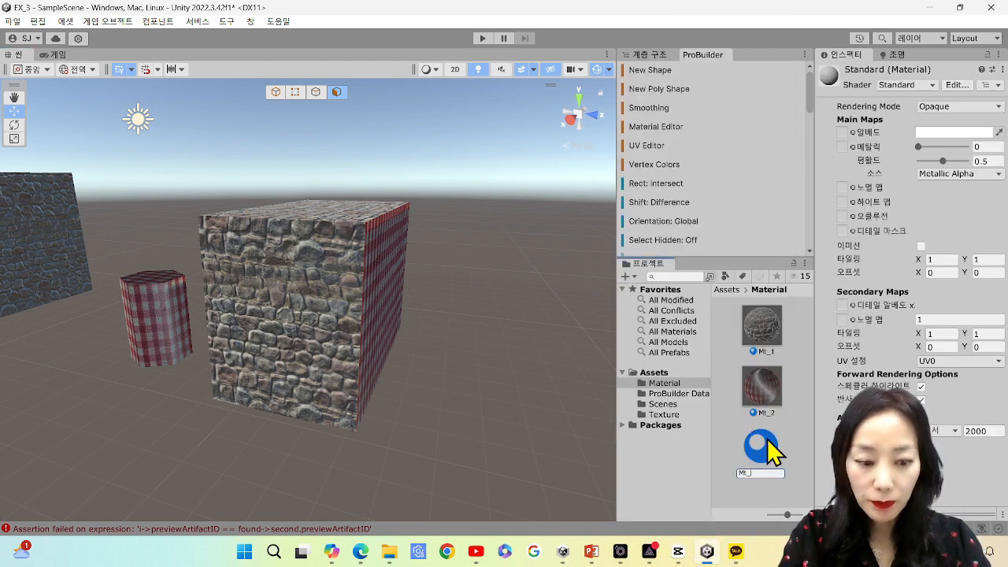
{"action": "type", "text": "3"}
{"action": "key", "text": "Return"}
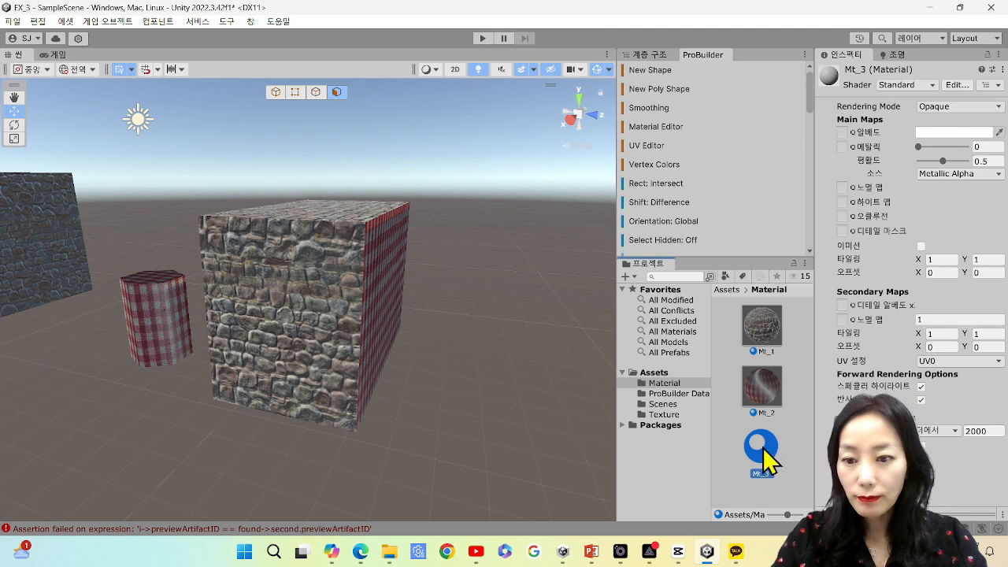
- Assign the Pink image from the Texture folder as the albedo map of Mt_3
{"action": "left_click", "coordinate": [663, 415]}
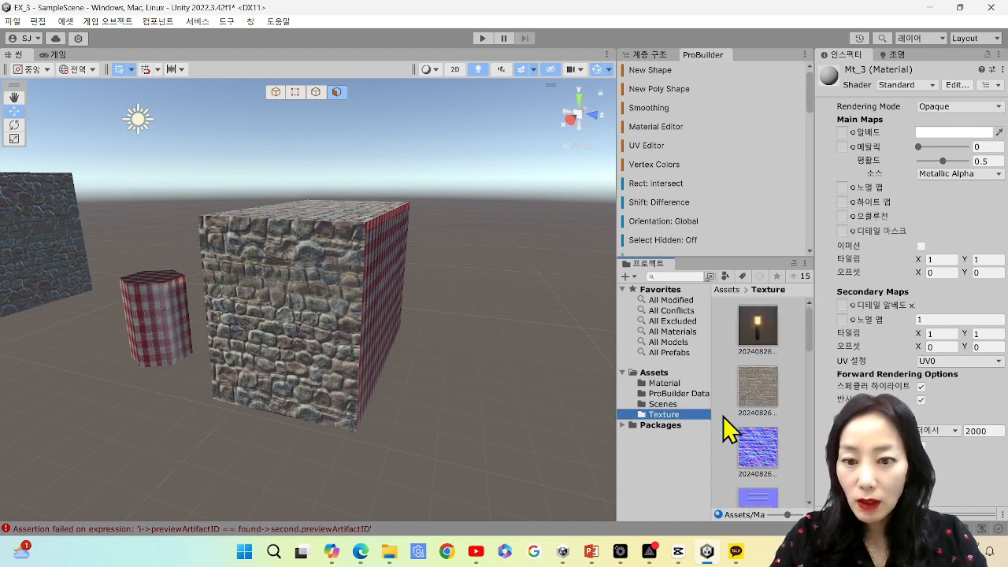
{"action": "scroll", "coordinate": [748, 413], "scroll_direction": "down", "scroll_amount": 4}
{"action": "scroll", "coordinate": [754, 413], "scroll_direction": "down", "scroll_amount": 6}
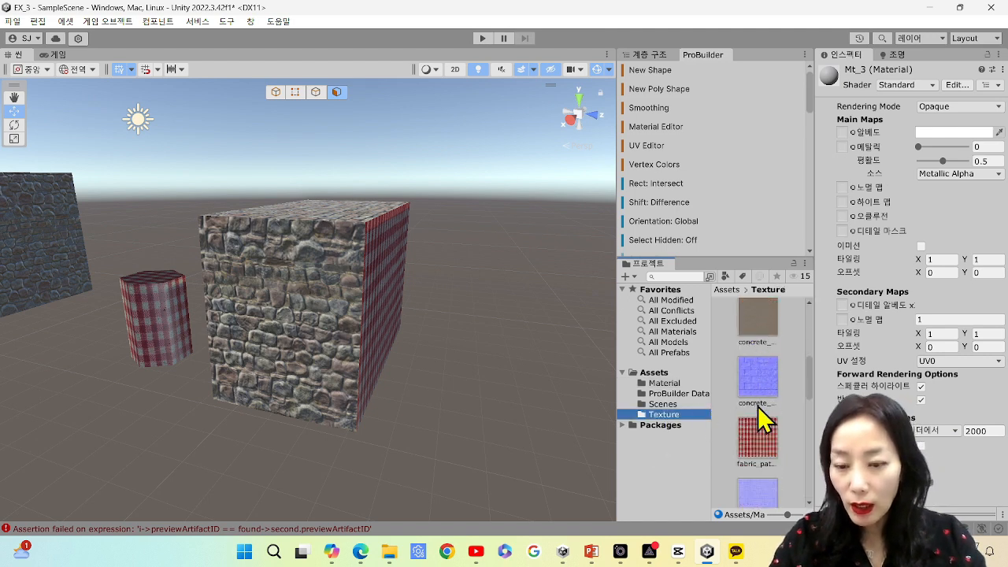
{"action": "scroll", "coordinate": [760, 437], "scroll_direction": "down", "scroll_amount": 1}
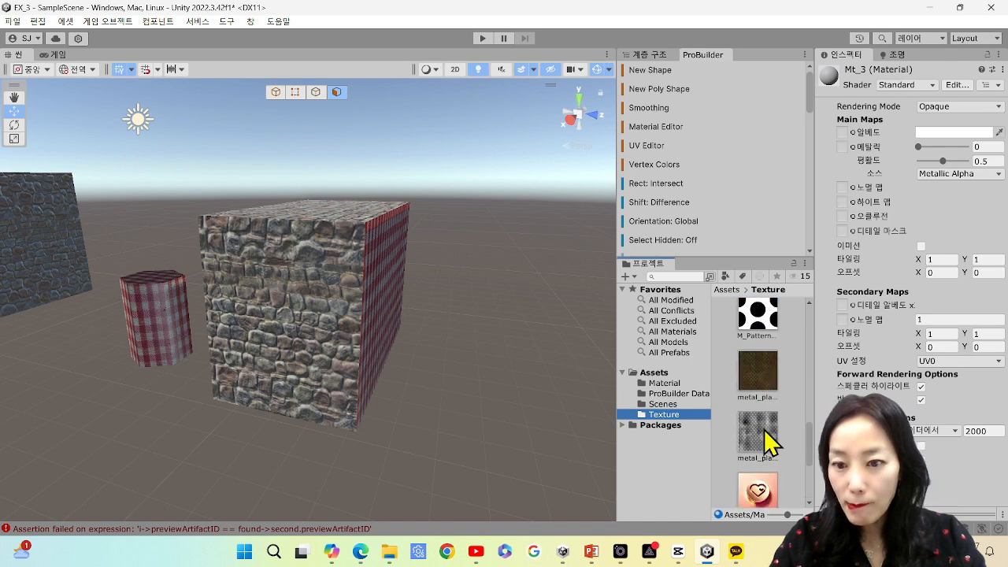
{"action": "scroll", "coordinate": [768, 447], "scroll_direction": "down", "scroll_amount": 1}
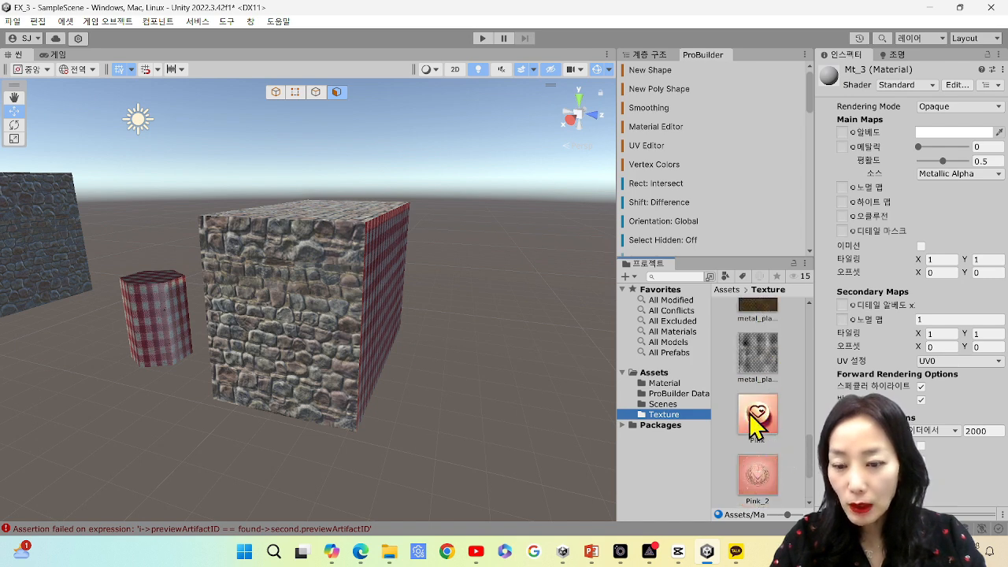
{"action": "left_click", "coordinate": [757, 414]}
{"action": "left_click_drag", "start_coordinate": [757, 413], "coordinate": [842, 132]}
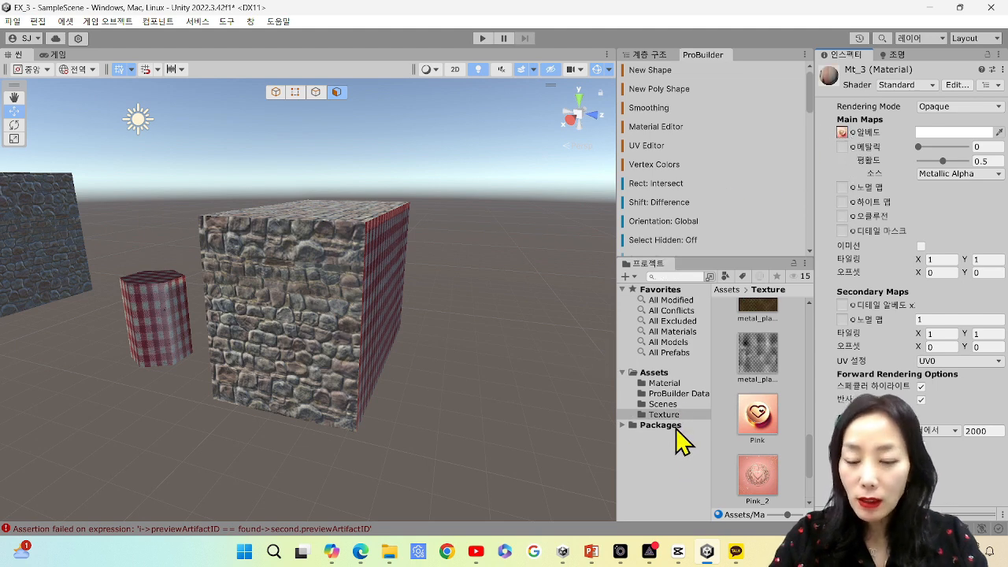
- Apply Mt_3 from the Material folder to the new cube's bare end face, opposite the stone front face
{"action": "left_click", "coordinate": [674, 383]}
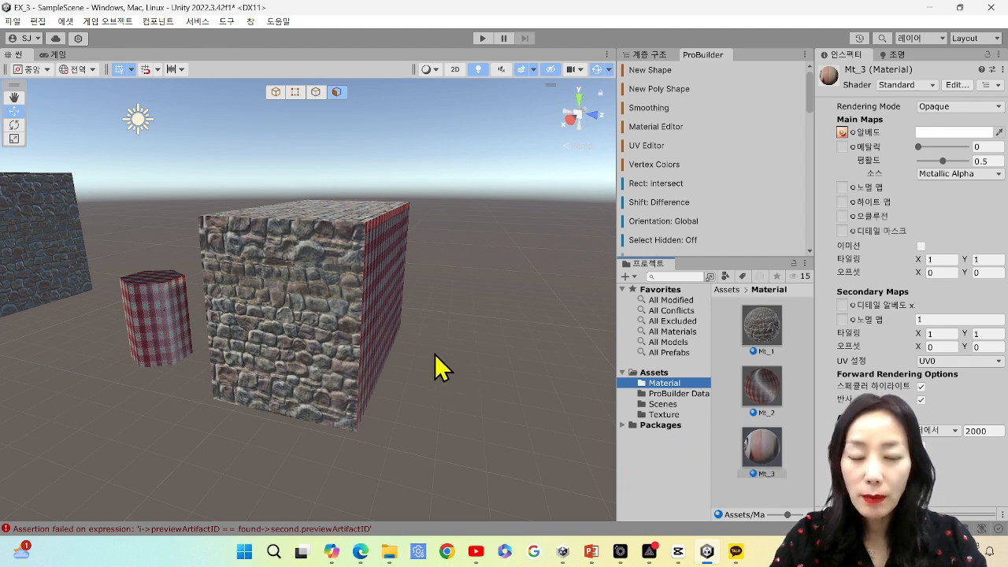
{"action": "scroll", "coordinate": [393, 347], "scroll_direction": "down", "scroll_amount": 1}
{"action": "right_click_drag", "start_coordinate": [372, 375], "coordinate": [284, 376]}
{"action": "middle_click_drag", "start_coordinate": [414, 319], "coordinate": [387, 328]}
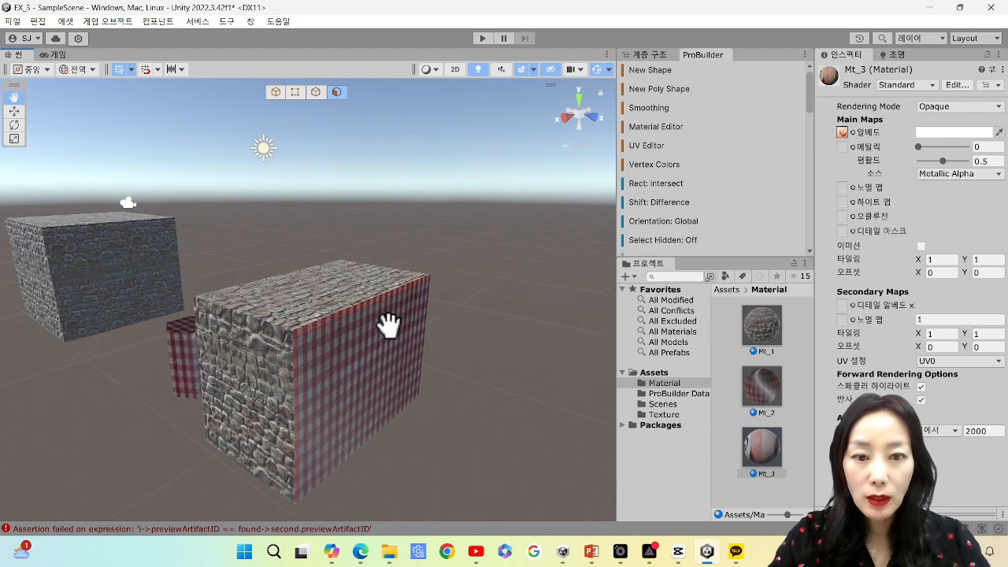
{"action": "right_click_drag", "start_coordinate": [390, 350], "coordinate": [318, 365]}
{"action": "middle_click_drag", "start_coordinate": [398, 414], "coordinate": [360, 382]}
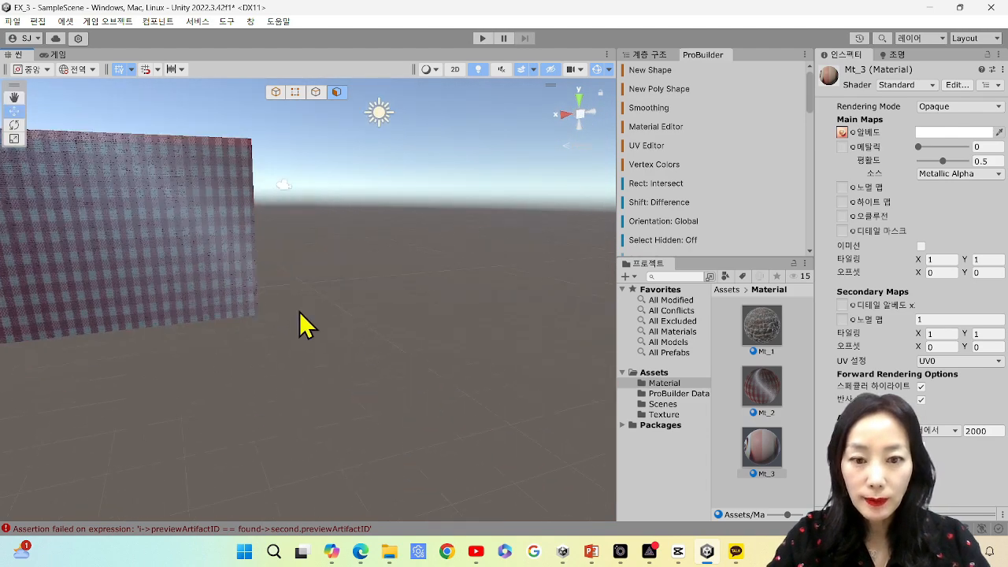
{"action": "right_click_drag", "start_coordinate": [300, 314], "coordinate": [235, 338]}
{"action": "middle_click_drag", "start_coordinate": [407, 225], "coordinate": [384, 256]}
{"action": "right_click_drag", "start_coordinate": [404, 393], "coordinate": [348, 400]}
{"action": "middle_click_drag", "start_coordinate": [402, 395], "coordinate": [378, 371]}
{"action": "left_click_drag", "start_coordinate": [771, 466], "coordinate": [308, 322]}
{"action": "left_click", "coordinate": [369, 409]}
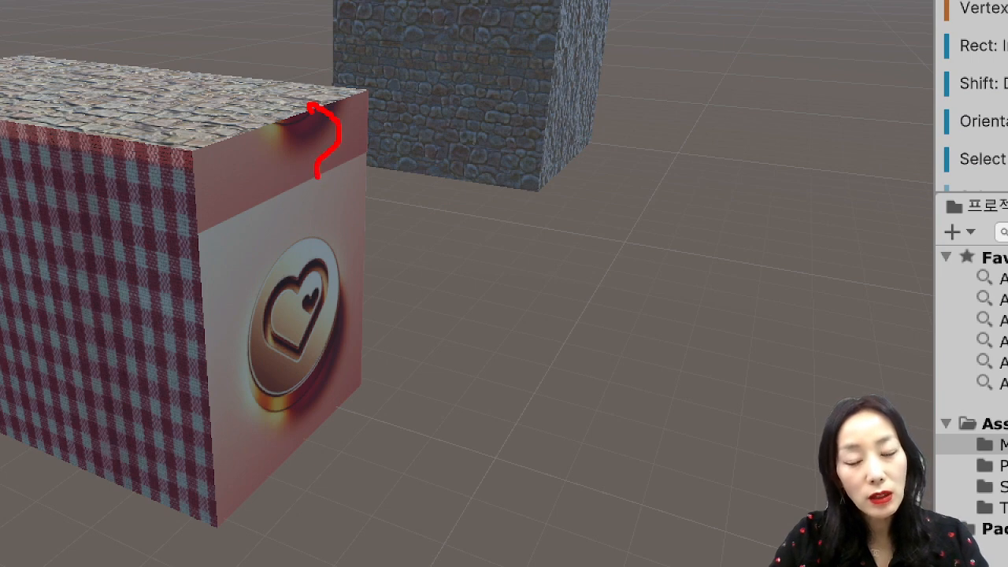
{"action": "left_click_drag", "start_coordinate": [338, 389], "coordinate": [378, 227]}
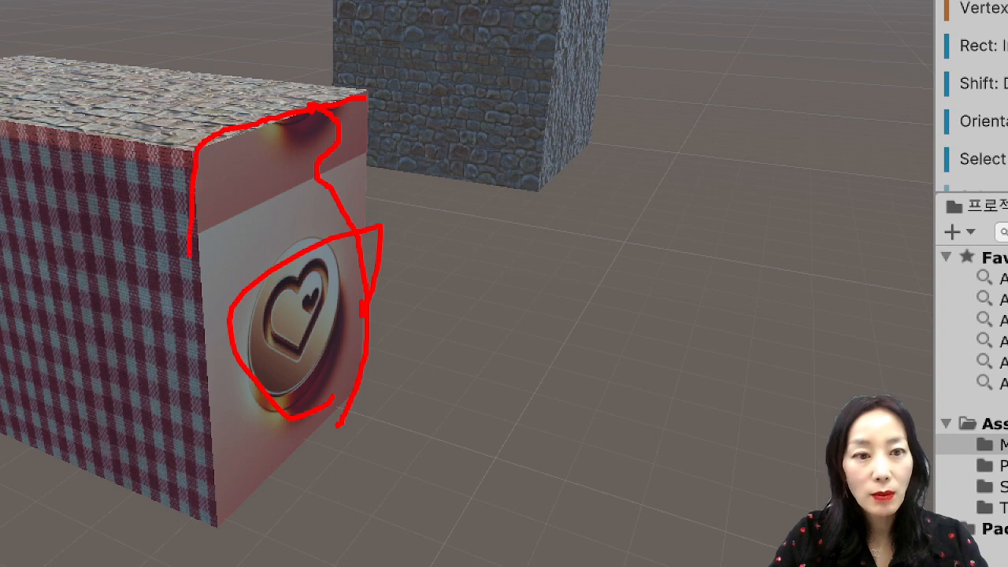
{"action": "mouse_move", "coordinate": [207, 496]}
{"action": "left_mouse_down"}
{"action": "mouse_move", "coordinate": [330, 463]}
{"action": "mouse_move", "coordinate": [389, 77]}
{"action": "left_mouse_up"}
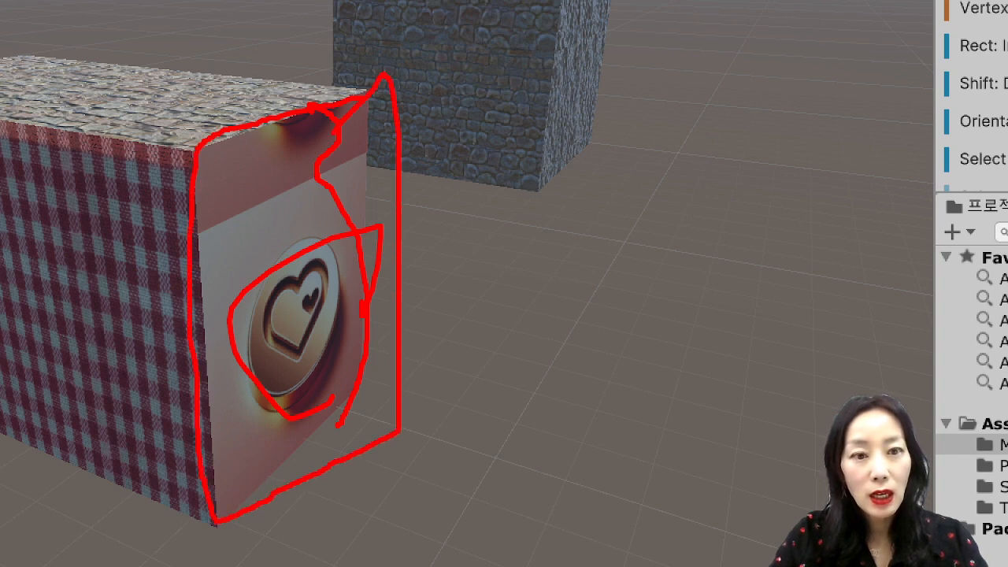
{"action": "left_click_drag", "start_coordinate": [359, 155], "coordinate": [168, 250]}
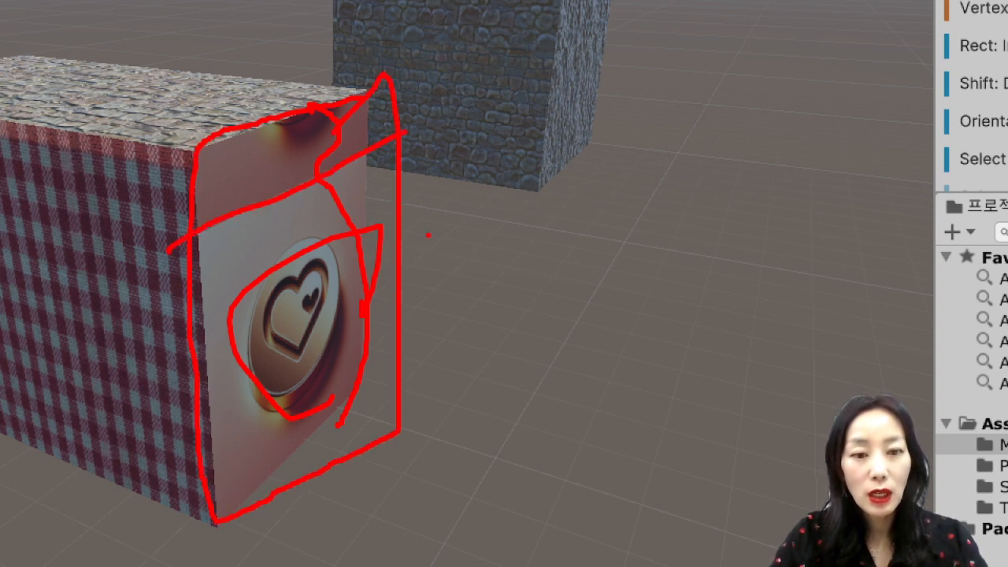
{"action": "key", "text": "Escape"}
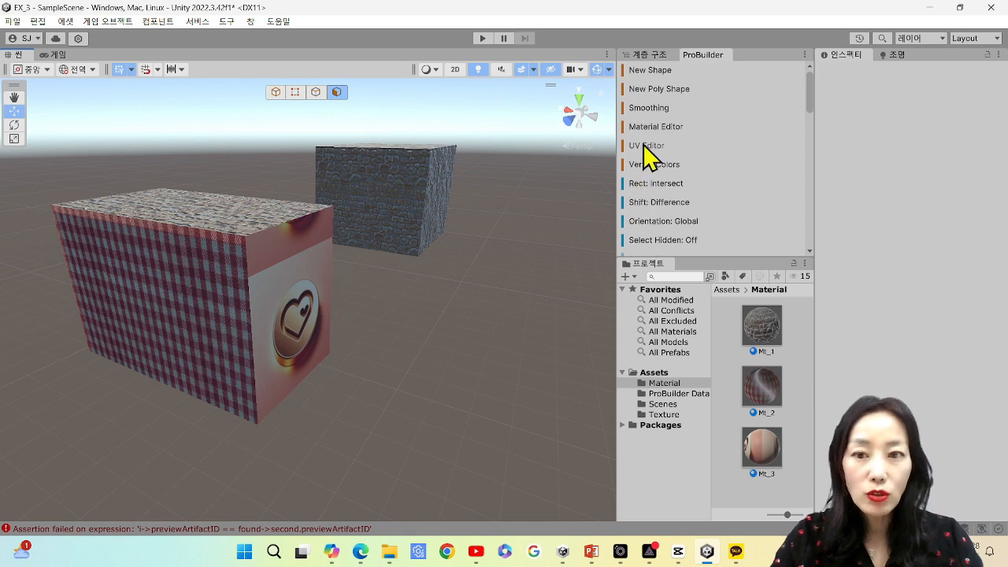
- Frame the new cube's checked fabric face, inspect it together with the heart-textured end face, and clear the selection
{"action": "left_click", "coordinate": [170, 308]}
{"action": "key", "text": "f"}
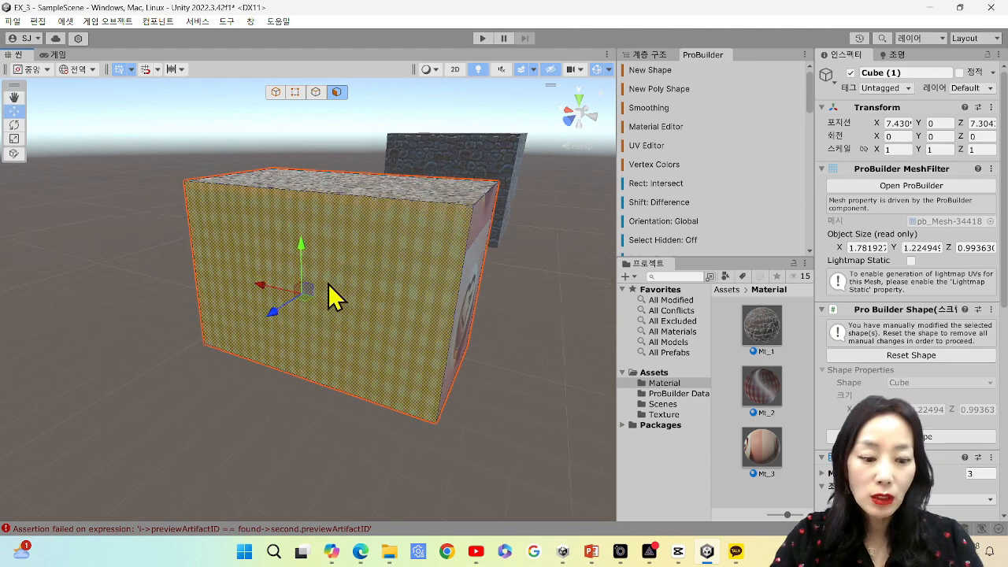
{"action": "scroll", "coordinate": [329, 284], "scroll_direction": "up", "scroll_amount": 5}
{"action": "scroll", "coordinate": [343, 255], "scroll_direction": "down", "scroll_amount": 3}
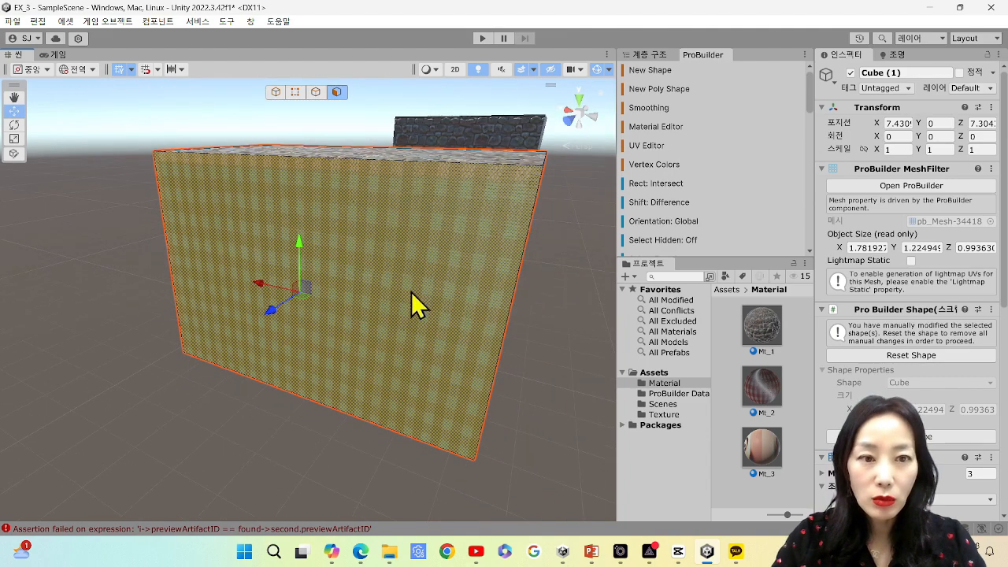
{"action": "scroll", "coordinate": [425, 297], "scroll_direction": "down", "scroll_amount": 2}
{"action": "middle_click_drag", "start_coordinate": [425, 300], "coordinate": [409, 304]}
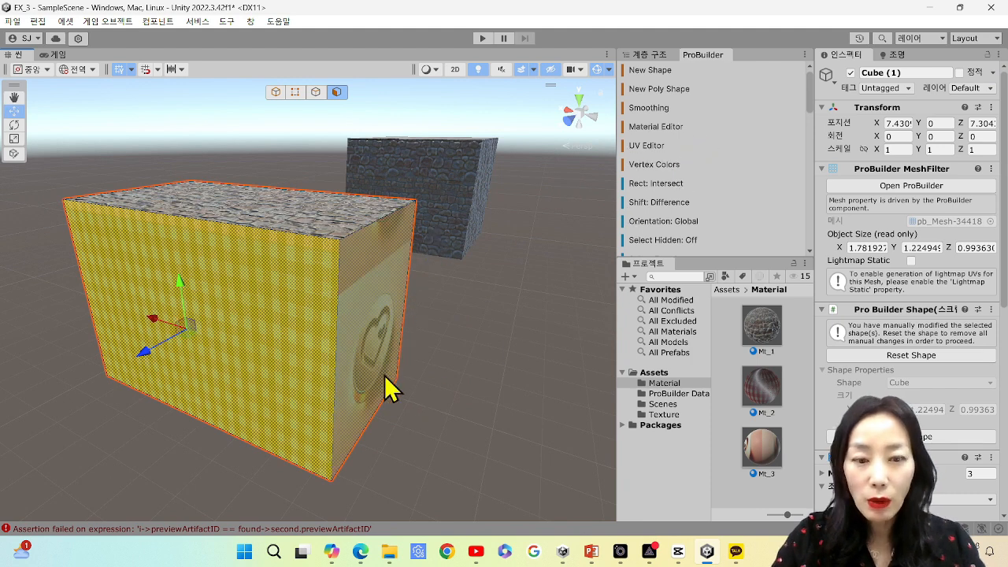
{"action": "left_click", "coordinate": [442, 348]}
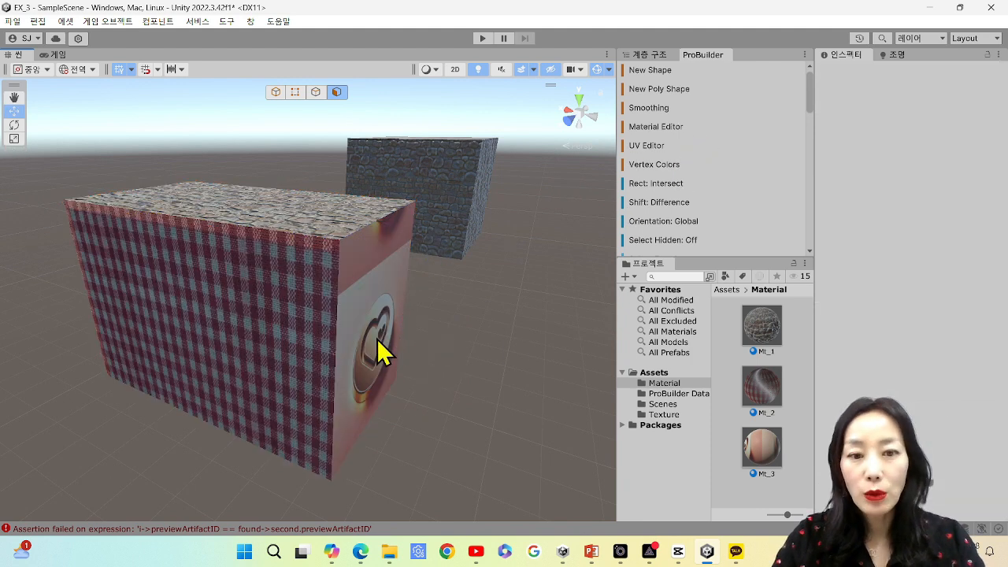
- Select the cube's heart-textured end face for a close inspection, then clear the selection and view both cubes
{"action": "left_click", "coordinate": [377, 340]}
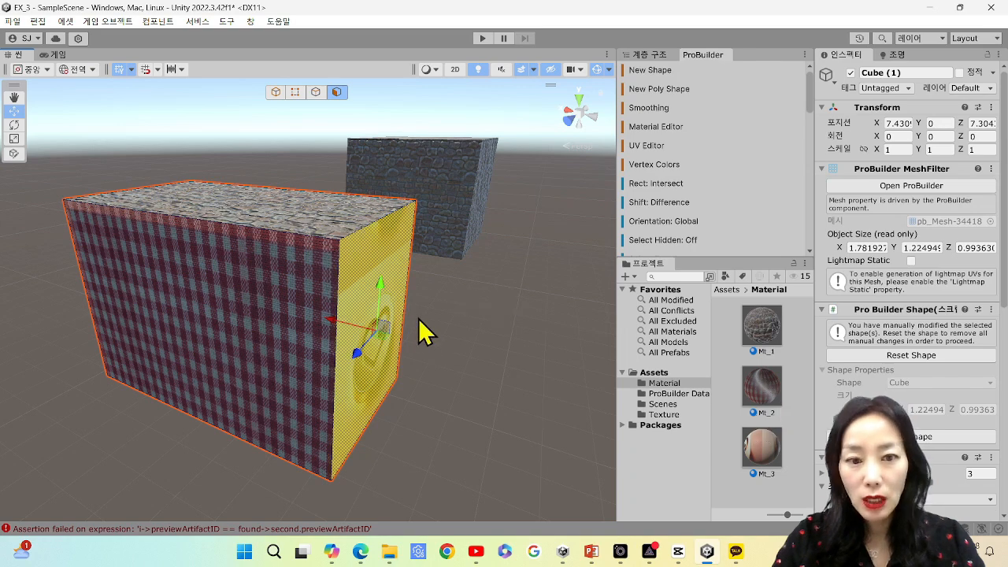
{"action": "scroll", "coordinate": [414, 315], "scroll_direction": "up", "scroll_amount": 3}
{"action": "middle_click_drag", "start_coordinate": [429, 318], "coordinate": [392, 323]}
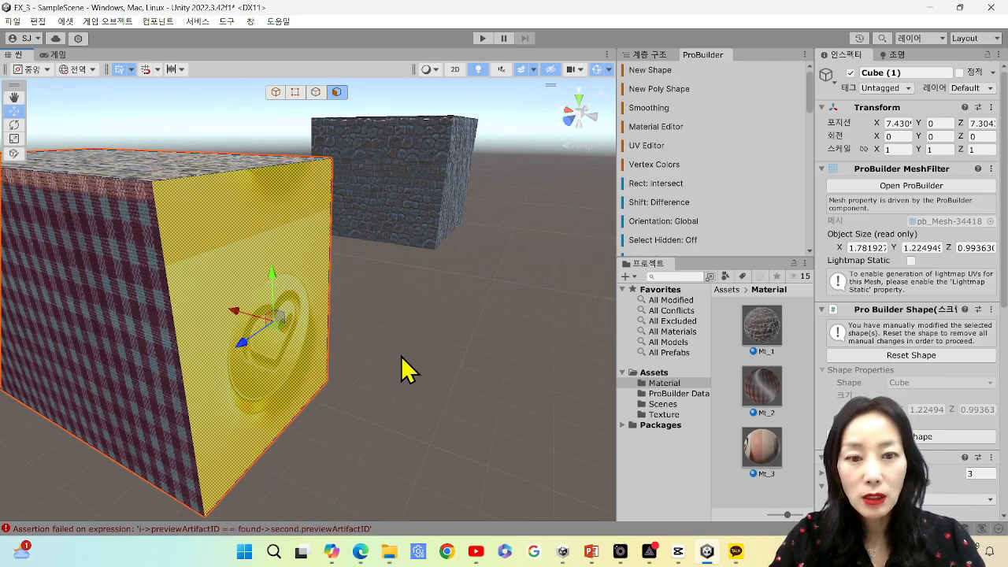
{"action": "left_click", "coordinate": [401, 354]}
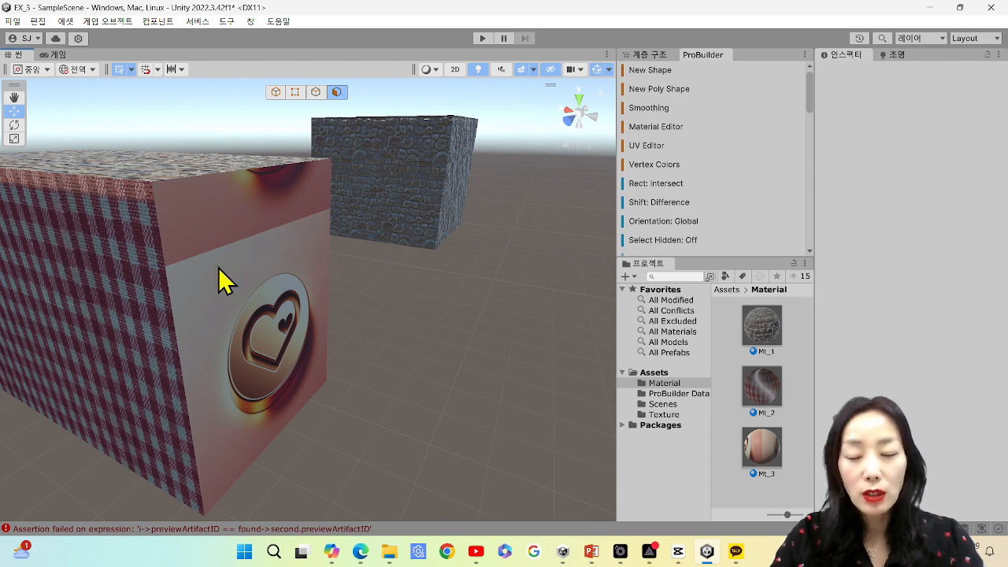
{"action": "scroll", "coordinate": [288, 260], "scroll_direction": "down", "scroll_amount": 4}
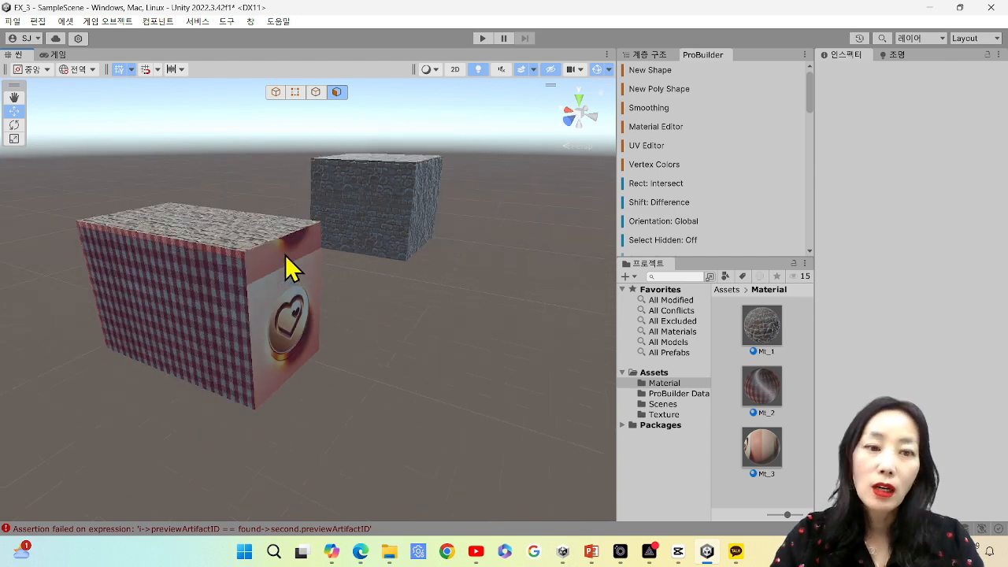
{"action": "scroll", "coordinate": [289, 271], "scroll_direction": "down", "scroll_amount": 2}
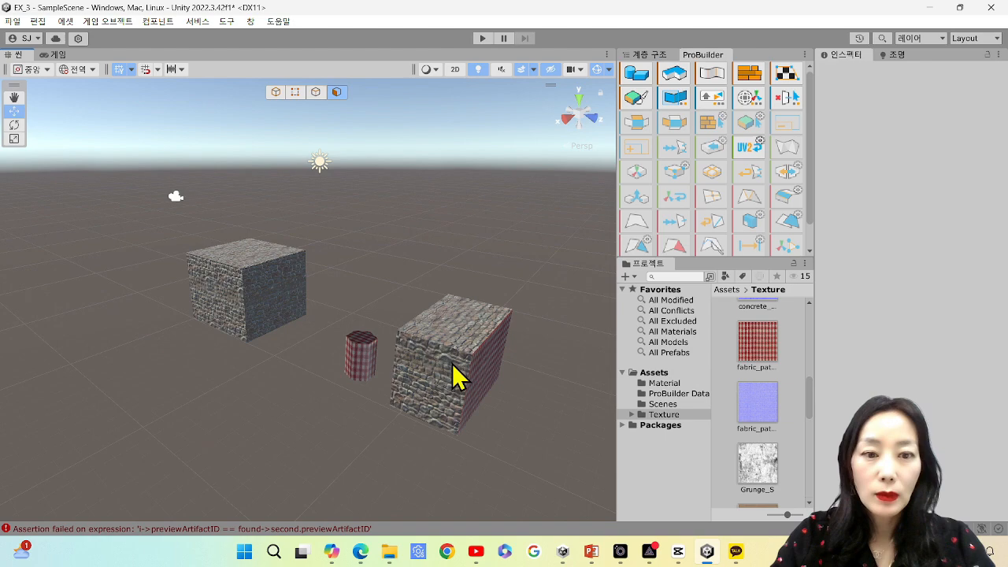
- Switch the ProBuilder tools to text mode and back to icon mode
{"action": "scroll", "coordinate": [459, 376], "scroll_direction": "up", "scroll_amount": 3}
{"action": "mouse_move", "coordinate": [461, 377]}
{"action": "middle_mouse_down"}
{"action": "mouse_move", "coordinate": [445, 363]}
{"action": "mouse_move", "coordinate": [449, 372]}
{"action": "middle_mouse_up"}
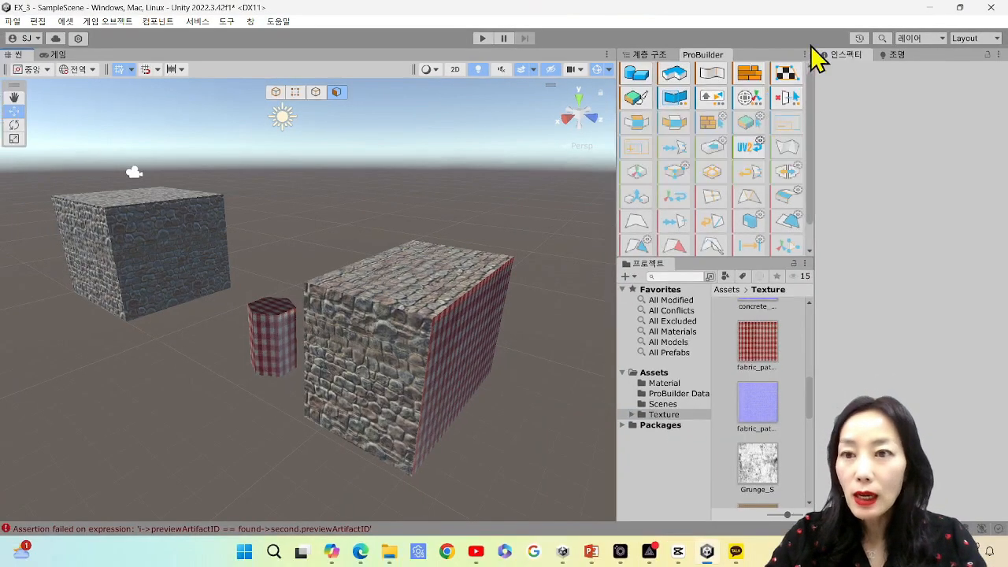
{"action": "left_click", "coordinate": [829, 55]}
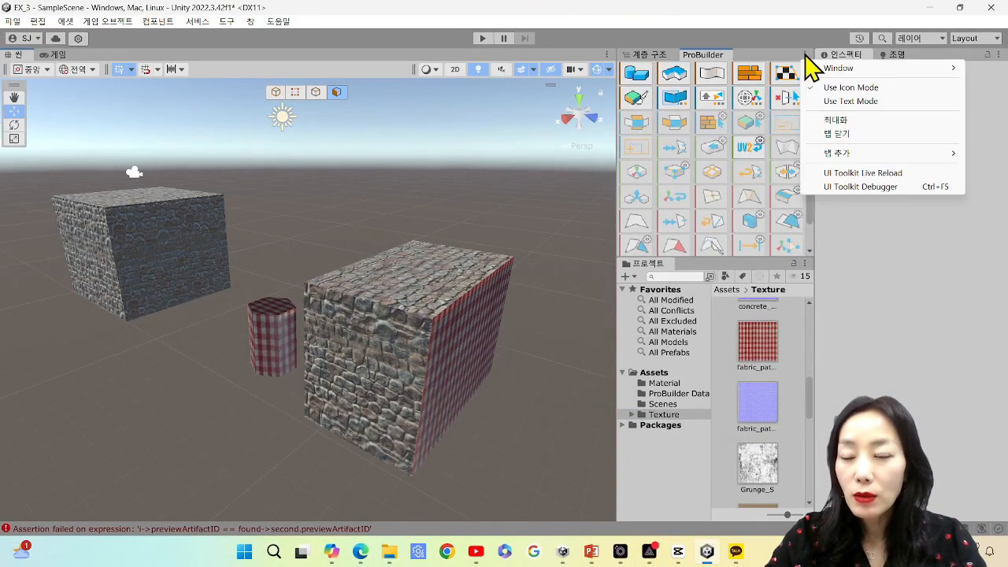
{"action": "left_click", "coordinate": [838, 101]}
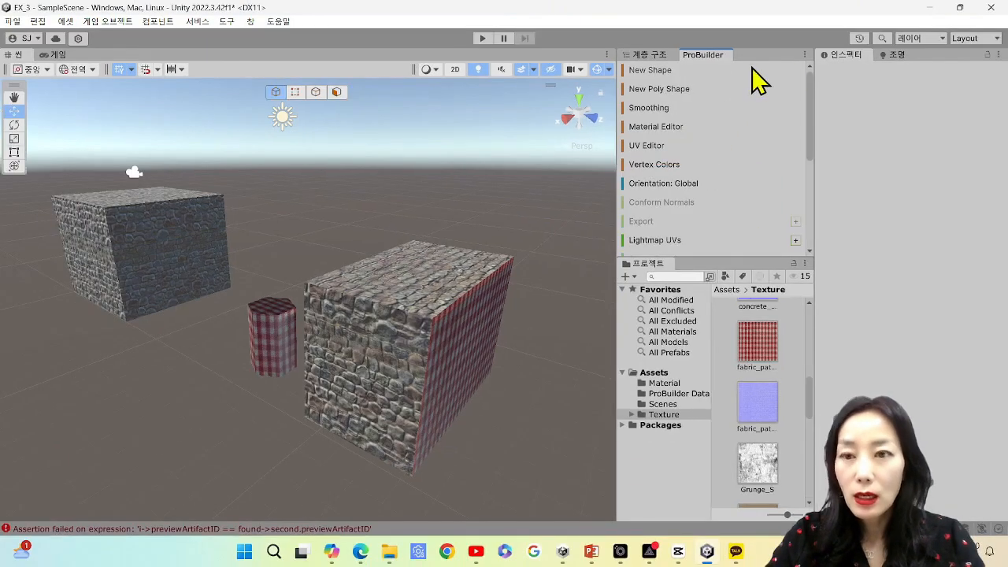
{"action": "right_click", "coordinate": [800, 62]}
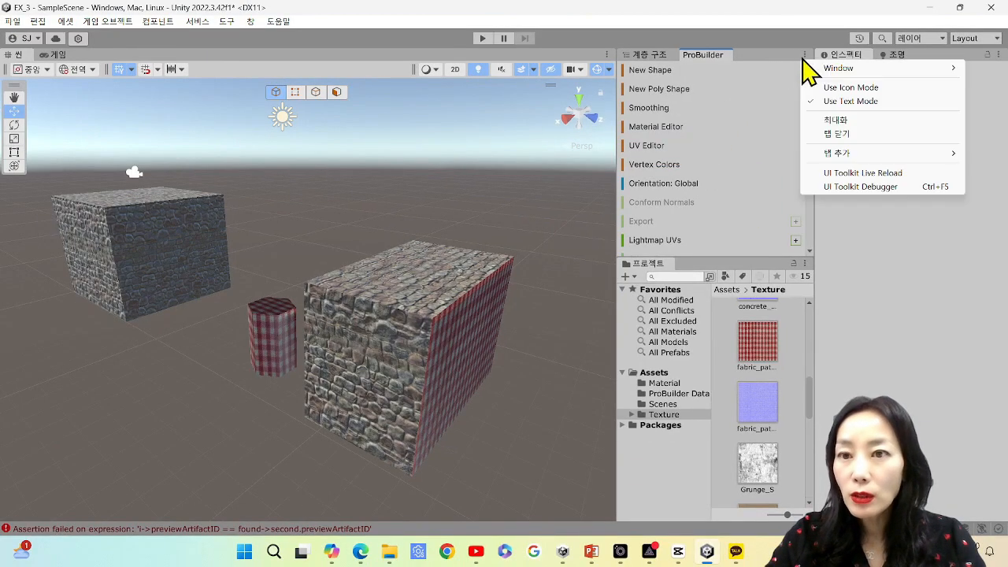
{"action": "left_click", "coordinate": [828, 102]}
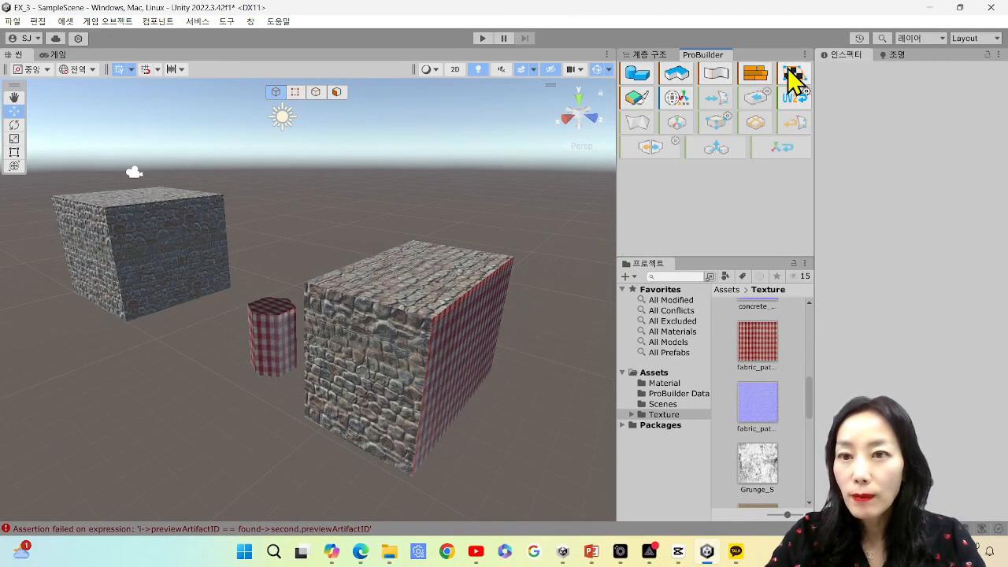
- Open the UV Editor, enlarge its window and place it so the scene objects stay accessible beside it
{"action": "left_click", "coordinate": [791, 75]}
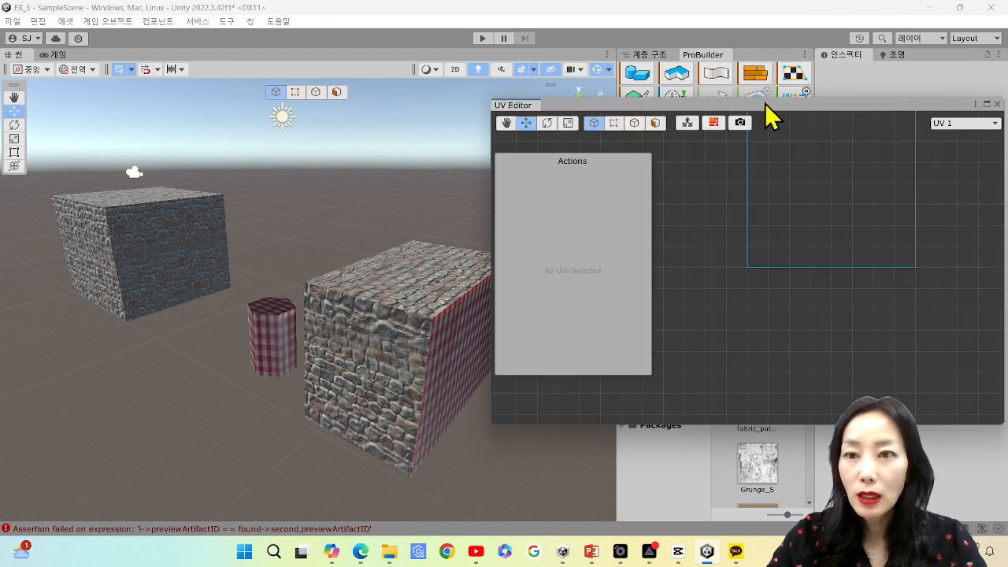
{"action": "left_click_drag", "start_coordinate": [760, 105], "coordinate": [716, 96]}
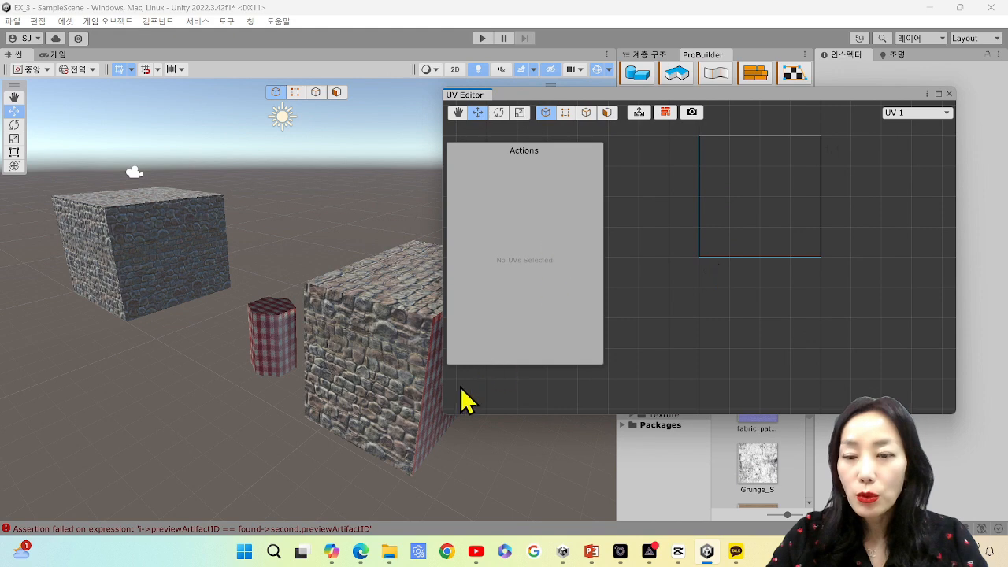
{"action": "left_click_drag", "start_coordinate": [439, 406], "coordinate": [372, 473]}
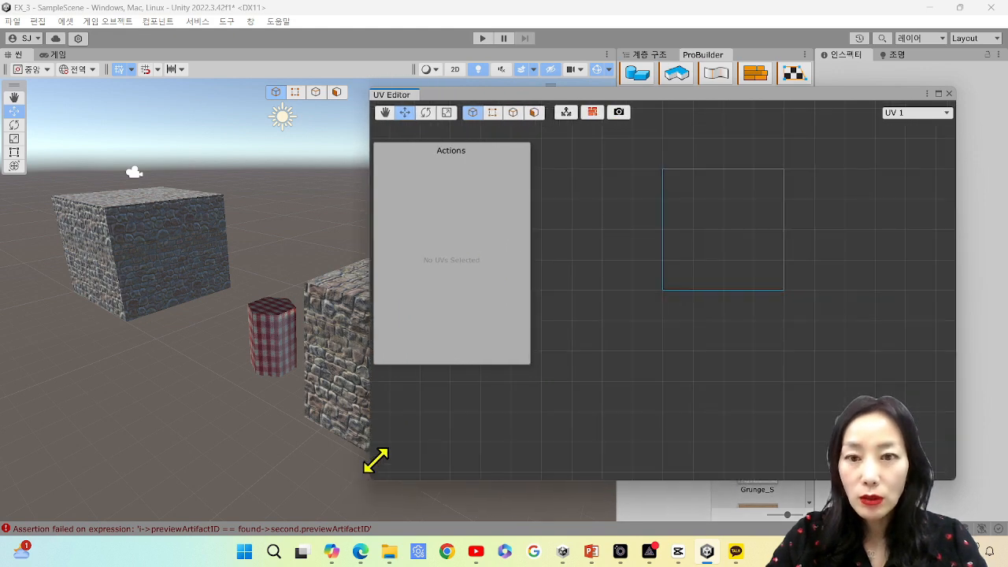
{"action": "left_click_drag", "start_coordinate": [628, 96], "coordinate": [677, 74]}
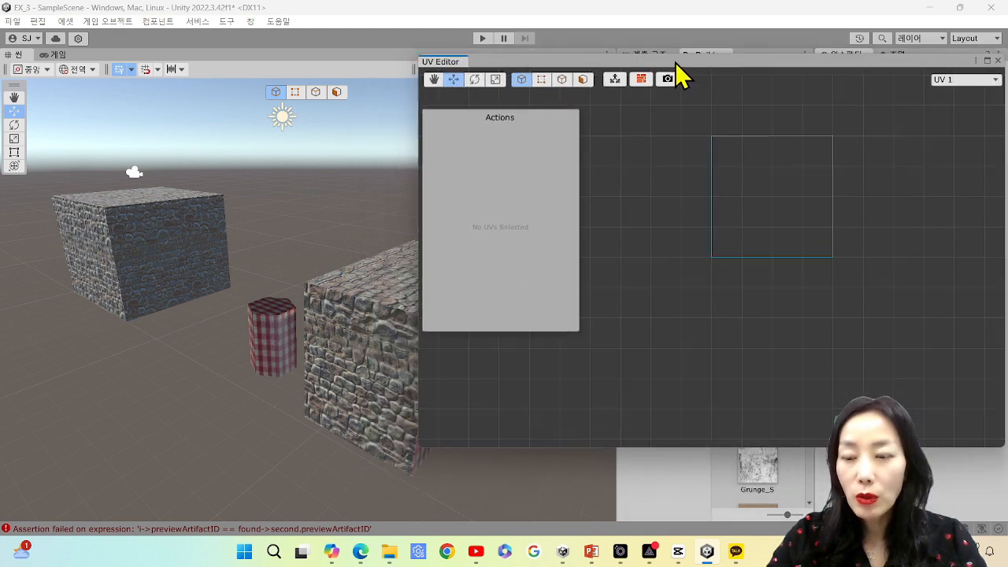
- Select the multi-material cube with the stone front and checked side, and examine its UV layout in the UV Editor
{"action": "scroll", "coordinate": [306, 311], "scroll_direction": "down", "scroll_amount": 1}
{"action": "middle_click_drag", "start_coordinate": [354, 334], "coordinate": [321, 328]}
{"action": "right_click_drag", "start_coordinate": [175, 394], "coordinate": [271, 383]}
{"action": "mouse_move", "coordinate": [227, 353]}
{"action": "middle_mouse_down"}
{"action": "mouse_move", "coordinate": [247, 346]}
{"action": "mouse_move", "coordinate": [235, 355]}
{"action": "middle_mouse_up"}
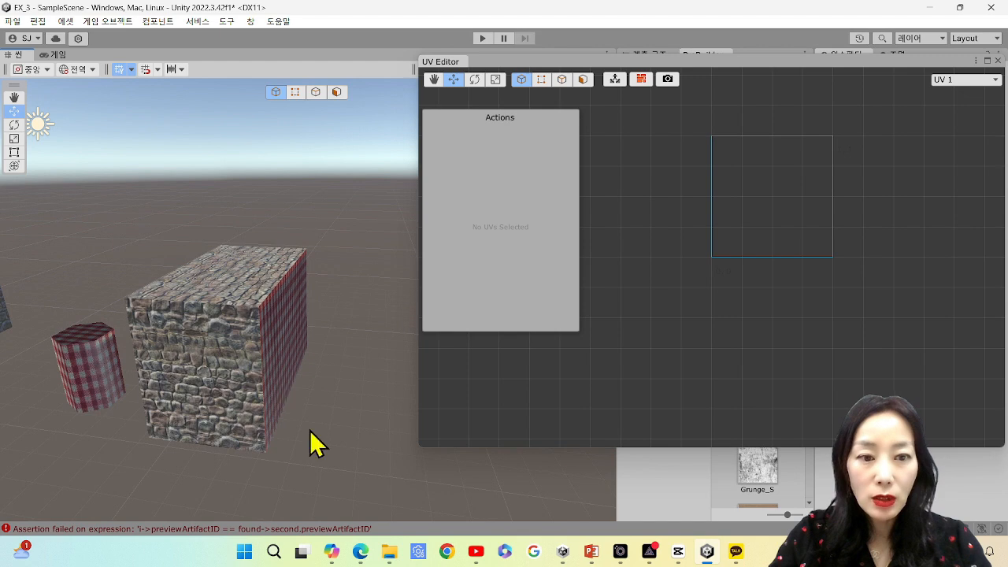
{"action": "left_click_drag", "start_coordinate": [326, 434], "coordinate": [120, 218]}
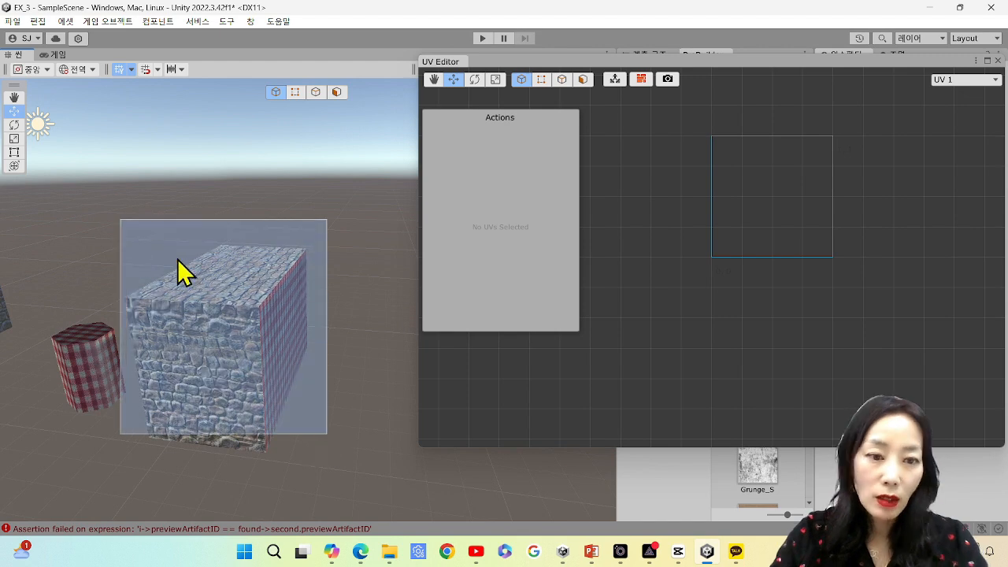
{"action": "left_click", "coordinate": [239, 324]}
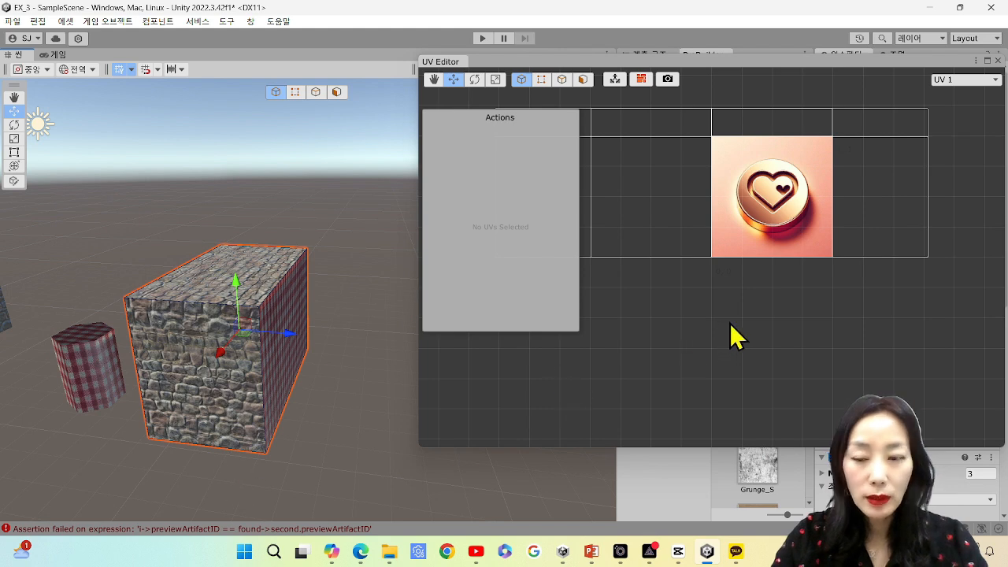
{"action": "scroll", "coordinate": [755, 316], "scroll_direction": "down", "scroll_amount": 2}
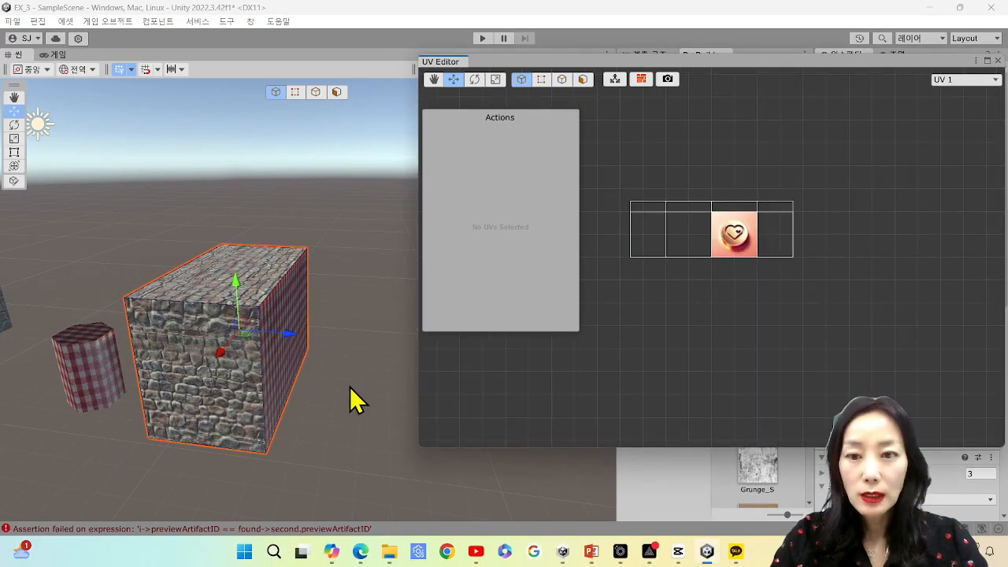
- Select the checked cylinder and then the all-stone cube to compare their UV layouts
{"action": "left_click", "coordinate": [332, 443]}
{"action": "left_click", "coordinate": [85, 391]}
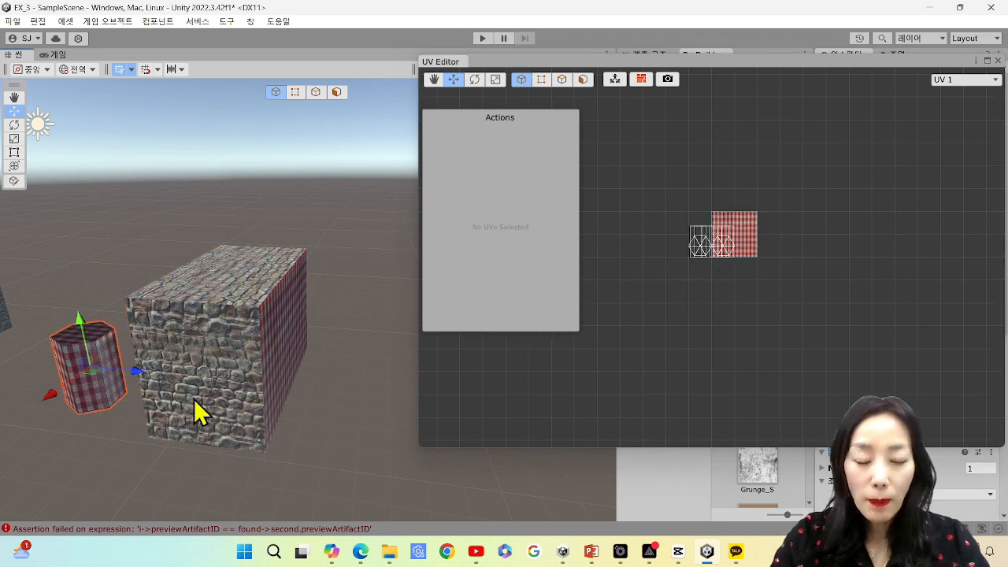
{"action": "middle_click_drag", "start_coordinate": [197, 385], "coordinate": [236, 368]}
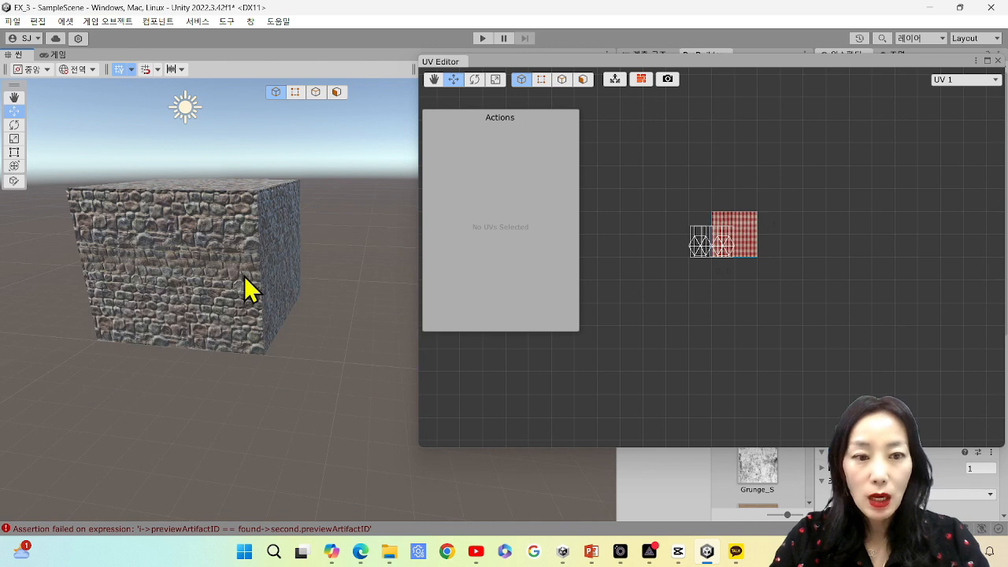
{"action": "left_click", "coordinate": [247, 281]}
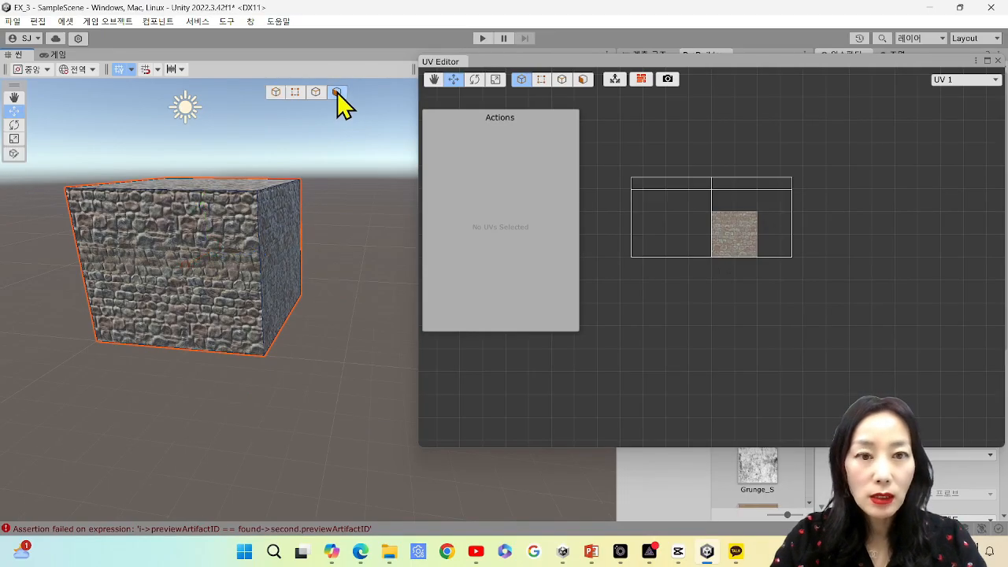
- In face selection mode, select the stone cube's front, top, side and again front face to see which UV area matches each
{"action": "left_click", "coordinate": [337, 92]}
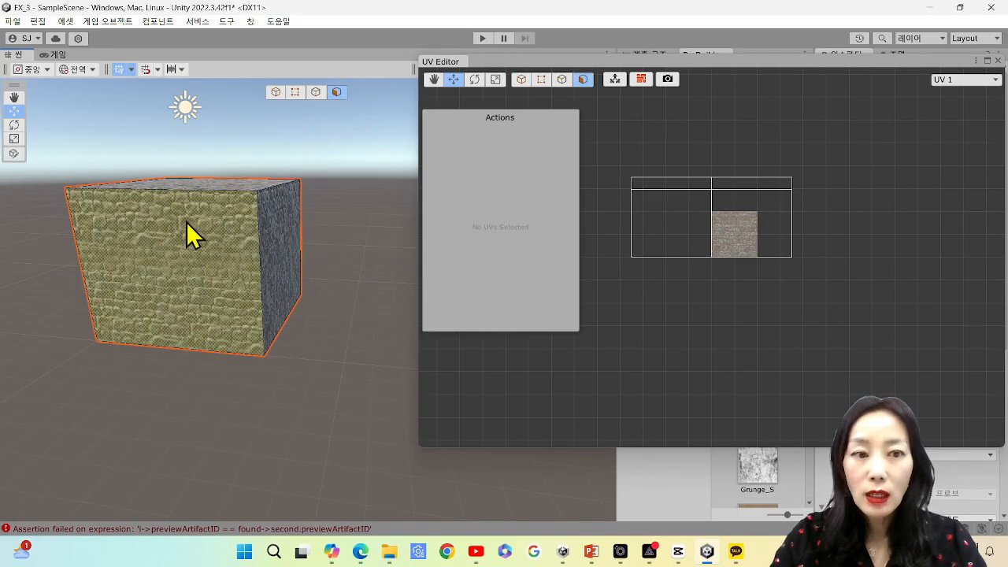
{"action": "left_click", "coordinate": [189, 233]}
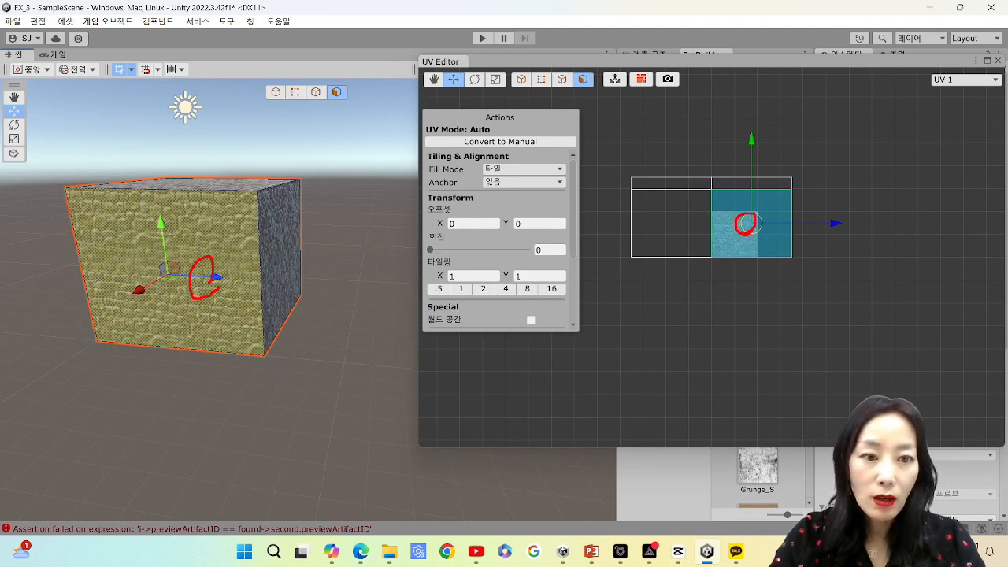
{"action": "left_click", "coordinate": [225, 183]}
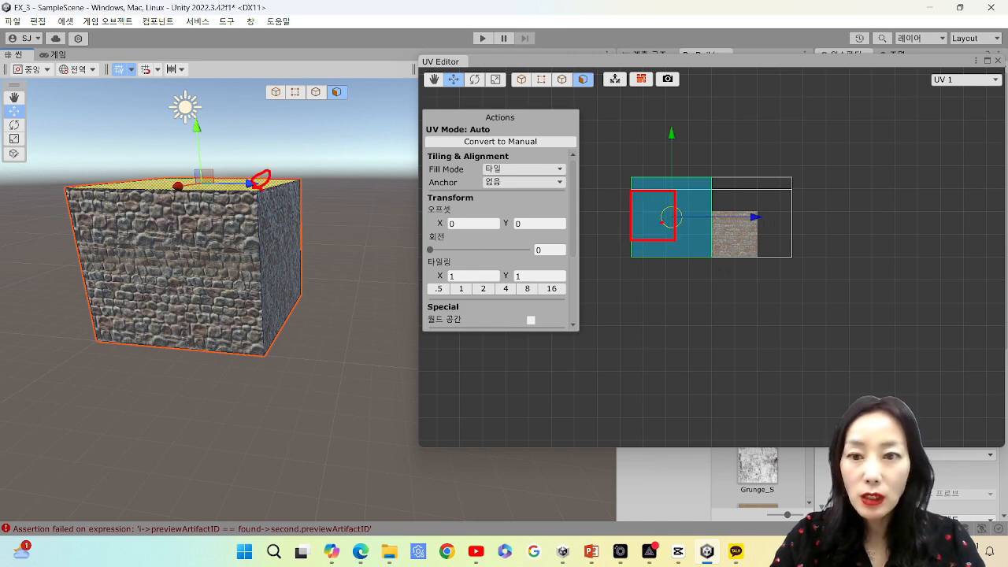
{"action": "left_click", "coordinate": [271, 241]}
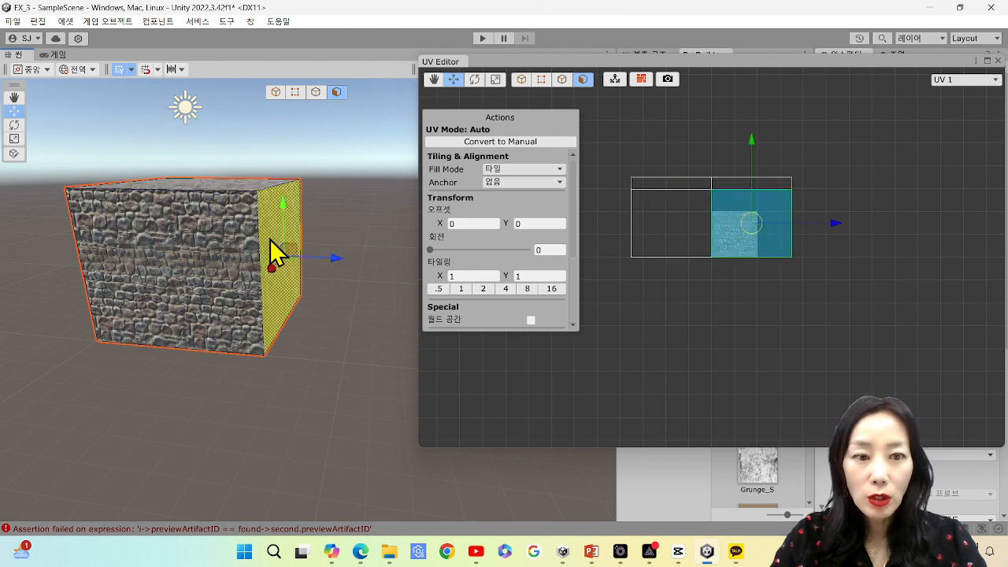
{"action": "left_click", "coordinate": [215, 252]}
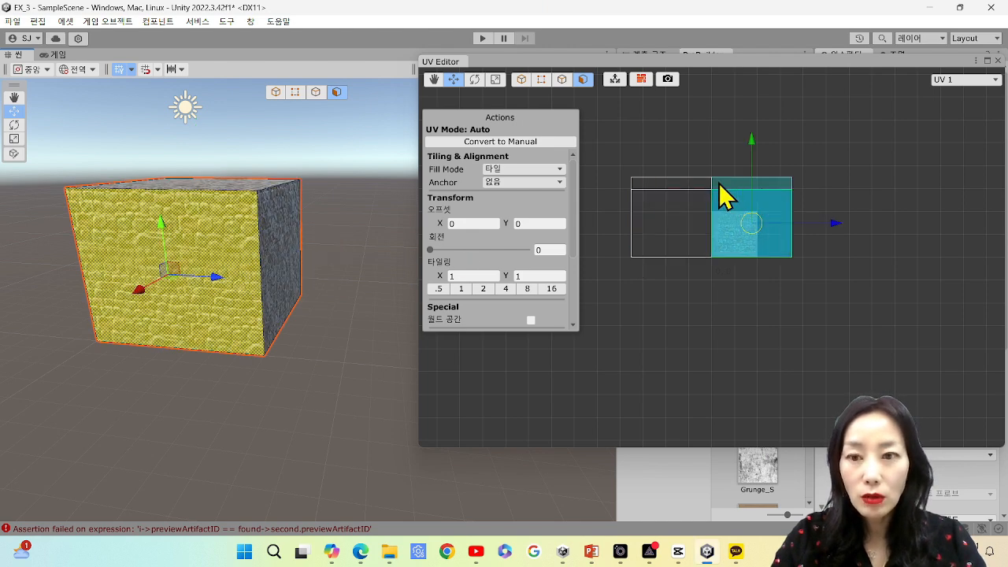
{"action": "left_click", "coordinate": [269, 338]}
{"action": "left_click", "coordinate": [307, 373]}
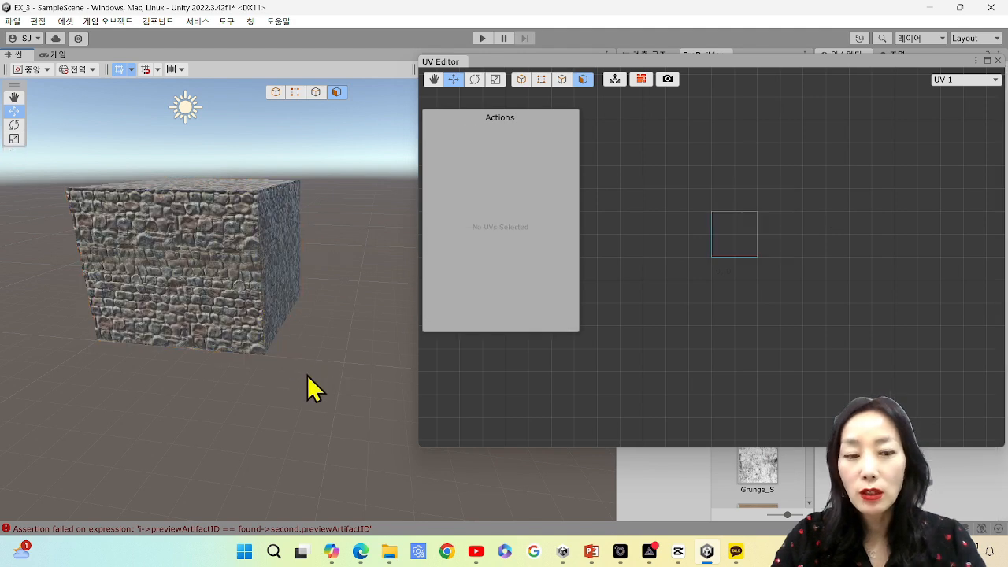
{"action": "key", "text": "ctrl+z"}
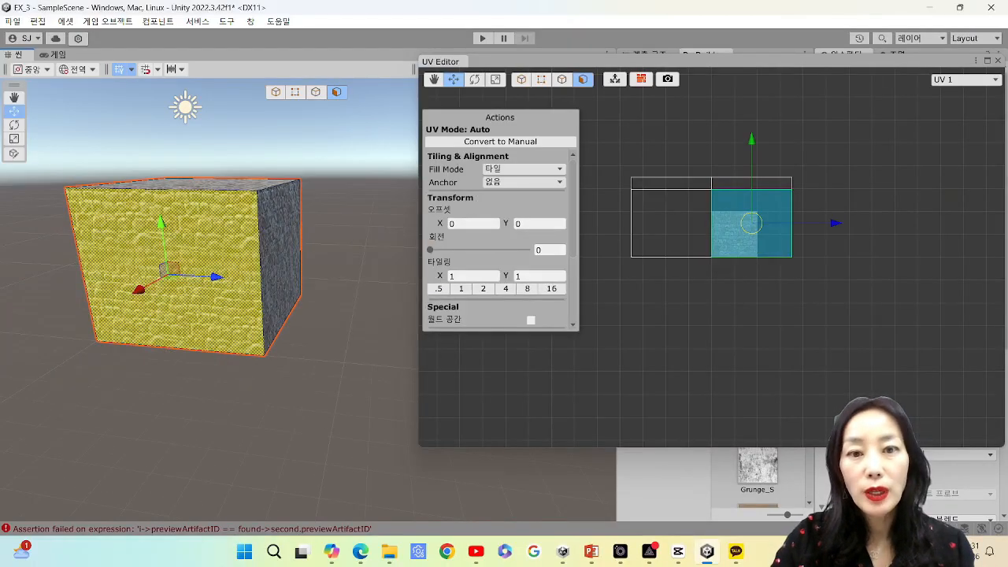
{"action": "mouse_move", "coordinate": [386, 55]}
{"action": "left_mouse_down"}
{"action": "mouse_move", "coordinate": [437, 74]}
{"action": "mouse_move", "coordinate": [414, 51]}
{"action": "left_mouse_up"}
{"action": "left_click_drag", "start_coordinate": [260, 171], "coordinate": [258, 190]}
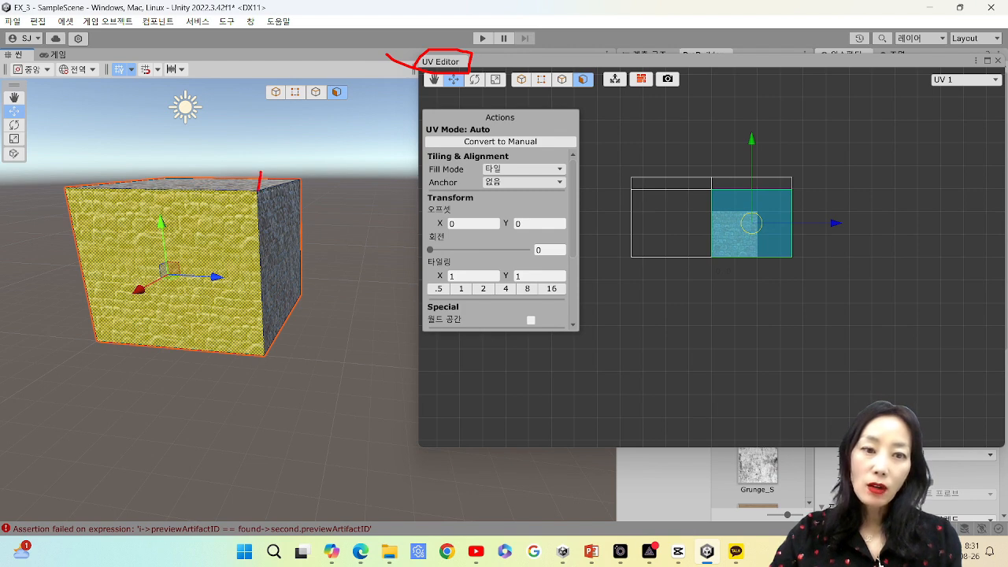
{"action": "left_click_drag", "start_coordinate": [190, 202], "coordinate": [212, 201]}
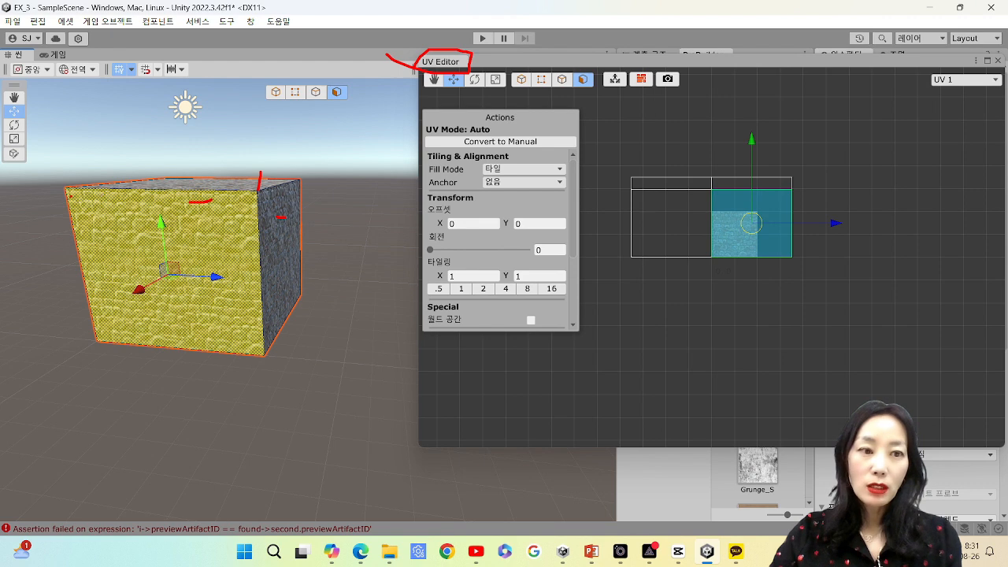
{"action": "mouse_move", "coordinate": [67, 188]}
{"action": "left_mouse_down"}
{"action": "mouse_move", "coordinate": [111, 337]}
{"action": "mouse_move", "coordinate": [240, 345]}
{"action": "mouse_move", "coordinate": [258, 231]}
{"action": "mouse_move", "coordinate": [158, 200]}
{"action": "mouse_move", "coordinate": [100, 200]}
{"action": "left_mouse_up"}
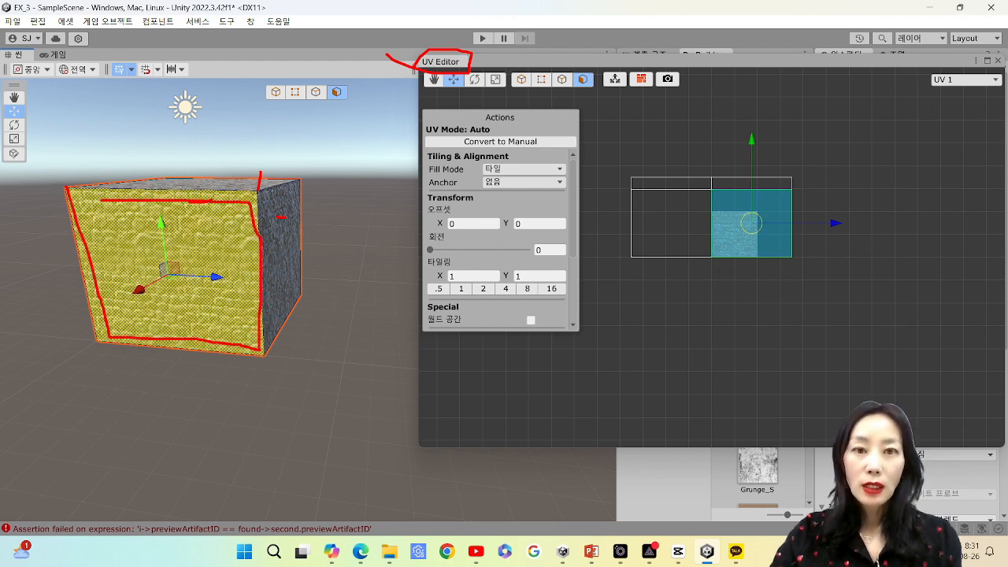
{"action": "mouse_move", "coordinate": [263, 218]}
{"action": "left_mouse_down"}
{"action": "mouse_move", "coordinate": [401, 120]}
{"action": "mouse_move", "coordinate": [587, 146]}
{"action": "left_mouse_up"}
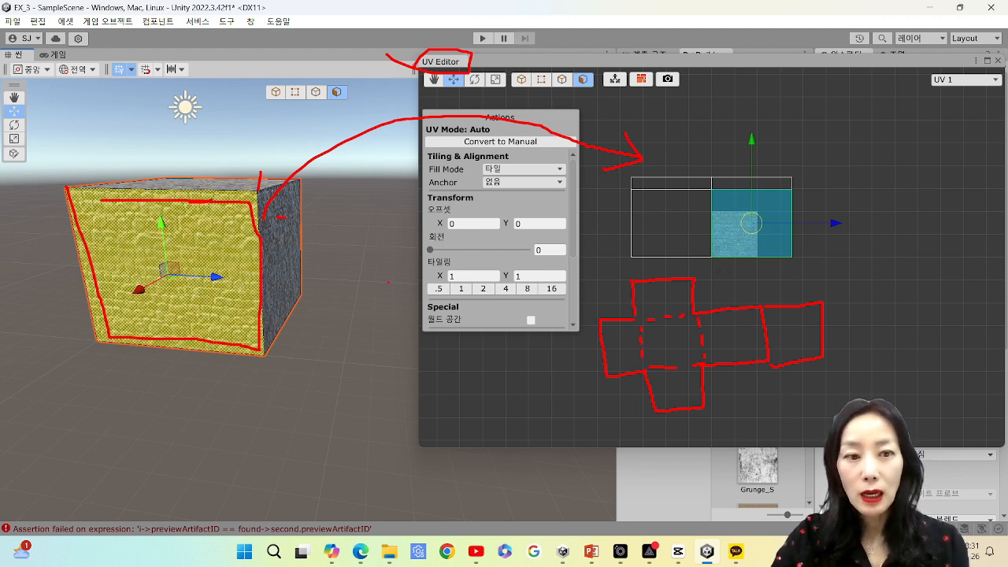
{"action": "left_click_drag", "start_coordinate": [197, 235], "coordinate": [210, 226]}
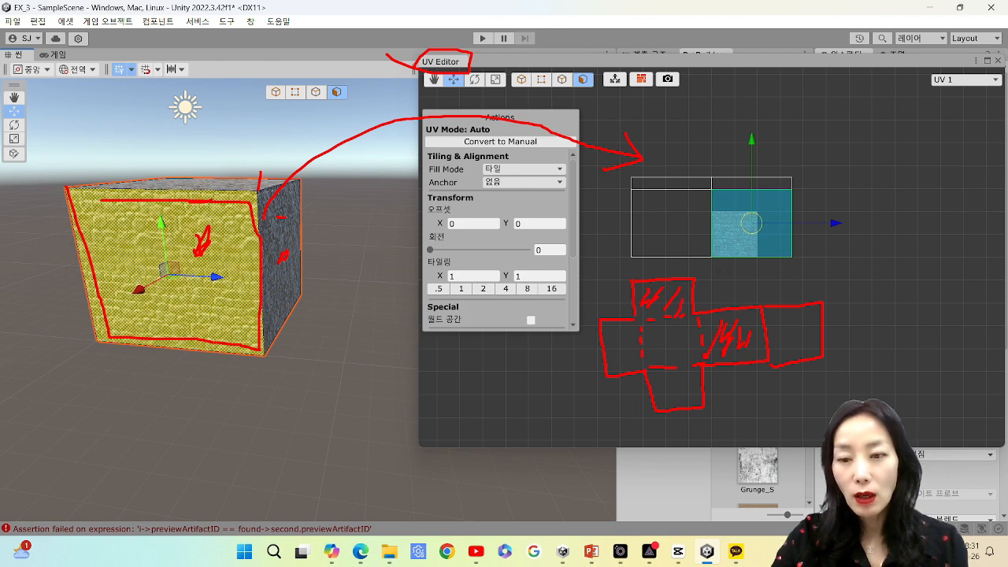
{"action": "left_click_drag", "start_coordinate": [729, 289], "coordinate": [728, 304]}
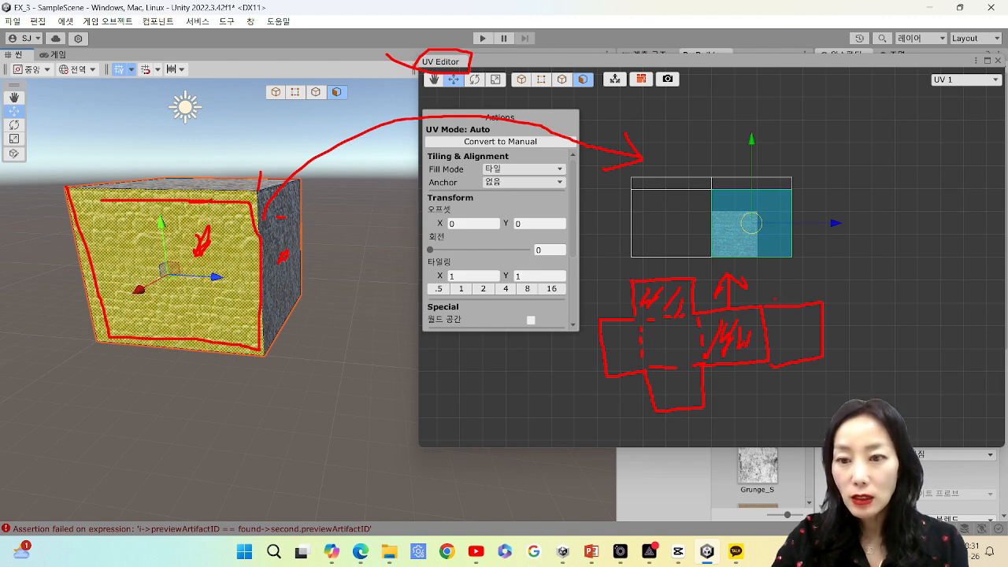
{"action": "mouse_move", "coordinate": [762, 304]}
{"action": "left_mouse_down"}
{"action": "mouse_move", "coordinate": [762, 329]}
{"action": "mouse_move", "coordinate": [764, 305]}
{"action": "left_mouse_up"}
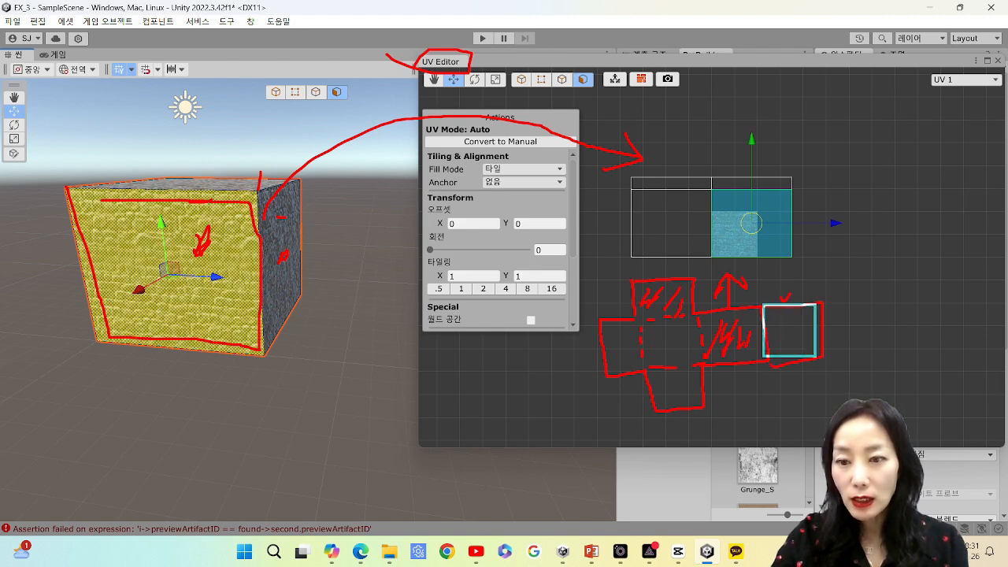
{"action": "mouse_move", "coordinate": [695, 310]}
{"action": "left_mouse_down"}
{"action": "mouse_move", "coordinate": [740, 353]}
{"action": "mouse_move", "coordinate": [762, 308]}
{"action": "mouse_move", "coordinate": [694, 310]}
{"action": "left_mouse_up"}
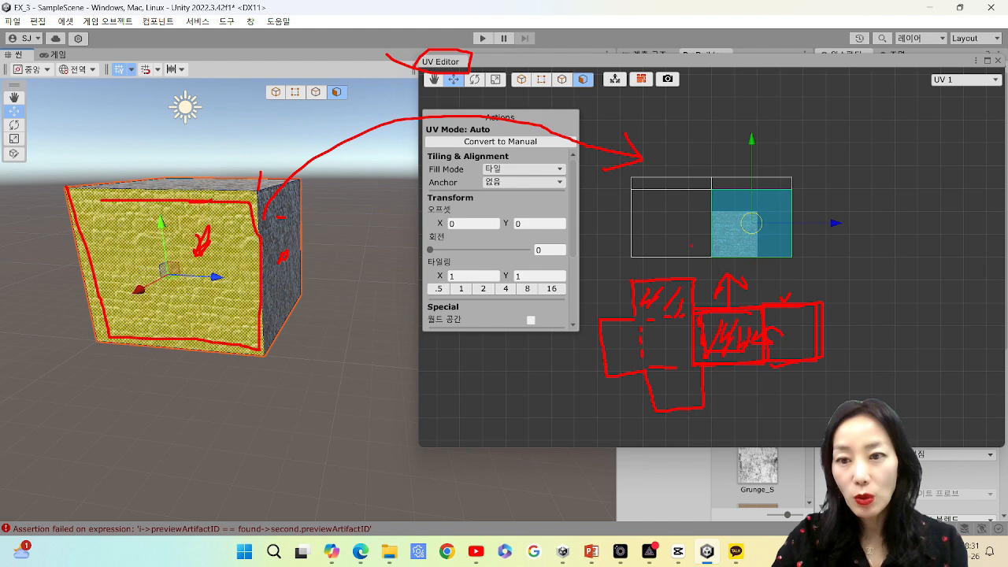
{"action": "mouse_move", "coordinate": [654, 316]}
{"action": "left_mouse_down", "text": "ctrl"}
{"action": "mouse_move", "coordinate": [605, 318]}
{"action": "mouse_move", "coordinate": [632, 370]}
{"action": "mouse_move", "coordinate": [565, 412]}
{"action": "left_mouse_up", "text": "ctrl"}
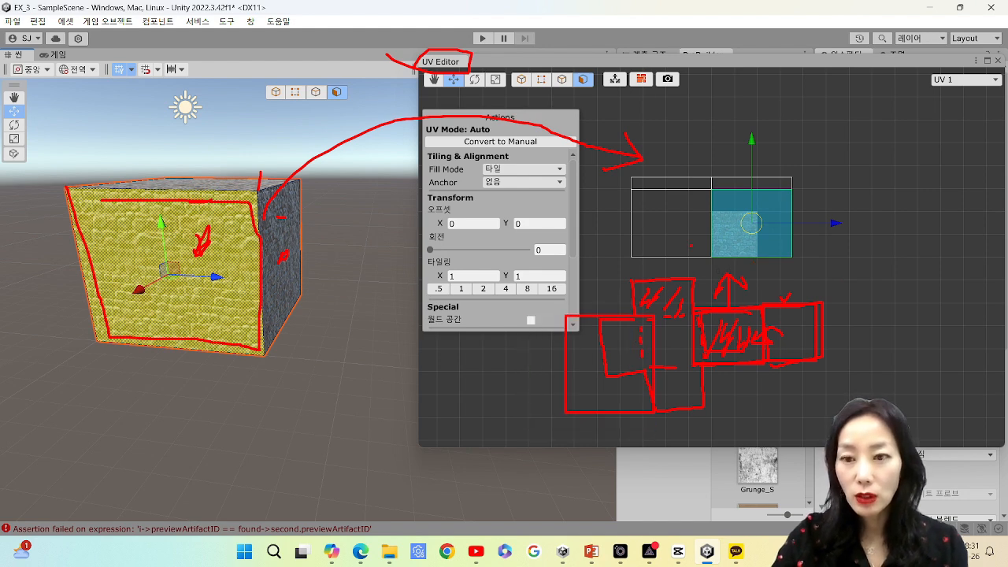
{"action": "key", "text": "Escape"}
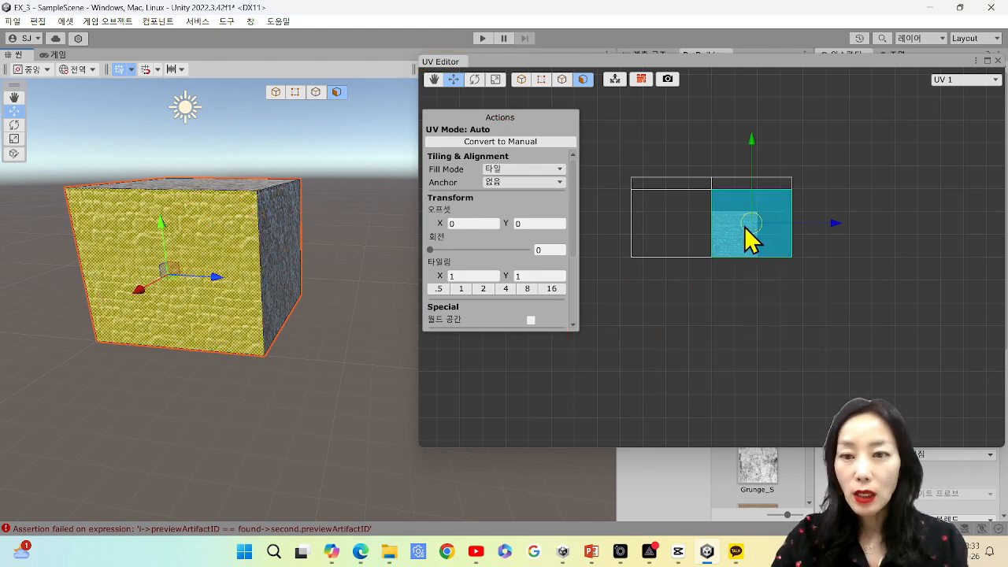
- Select the cube's front face and move its UV shell horizontally away from the others, to an X offset of about -2.94
{"action": "left_click", "coordinate": [293, 261]}
{"action": "left_click", "coordinate": [213, 244]}
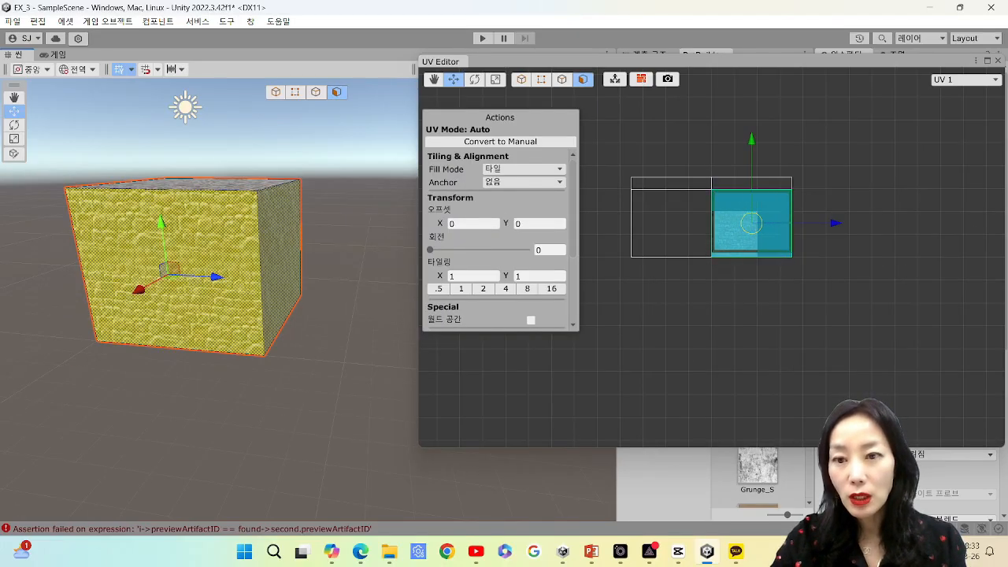
{"action": "left_click_drag", "start_coordinate": [752, 223], "coordinate": [746, 149]}
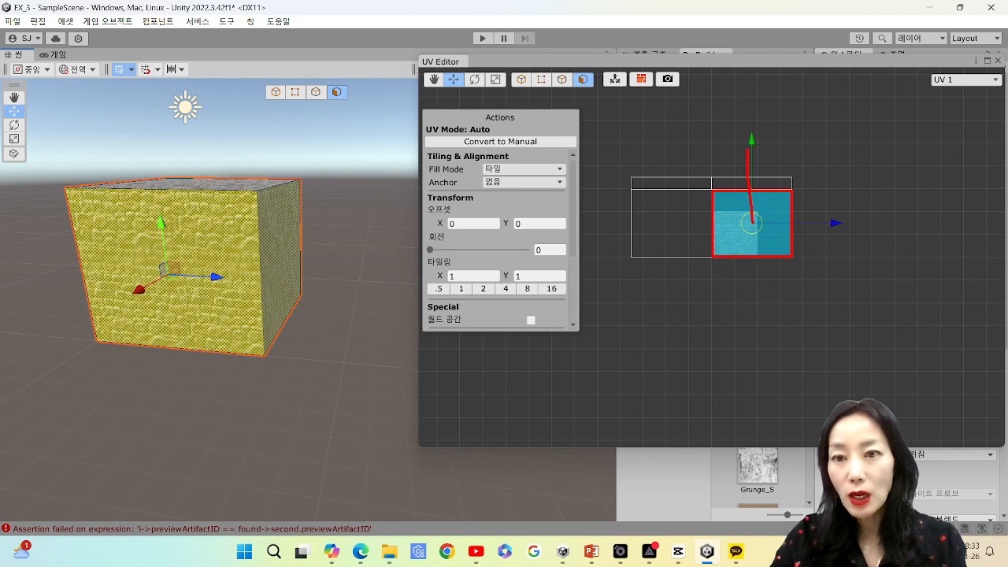
{"action": "left_click_drag", "start_coordinate": [753, 224], "coordinate": [864, 224]}
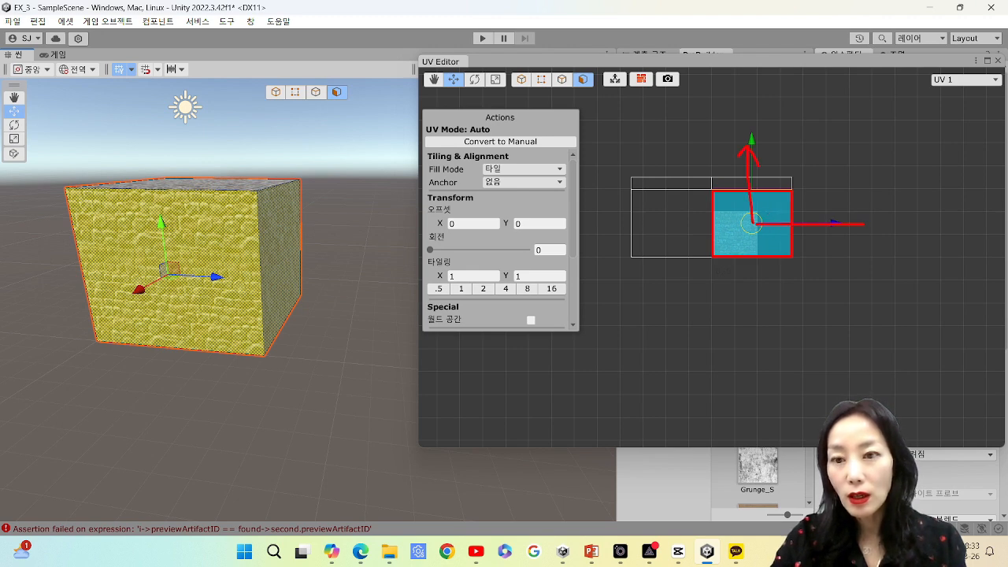
{"action": "key", "text": "Escape"}
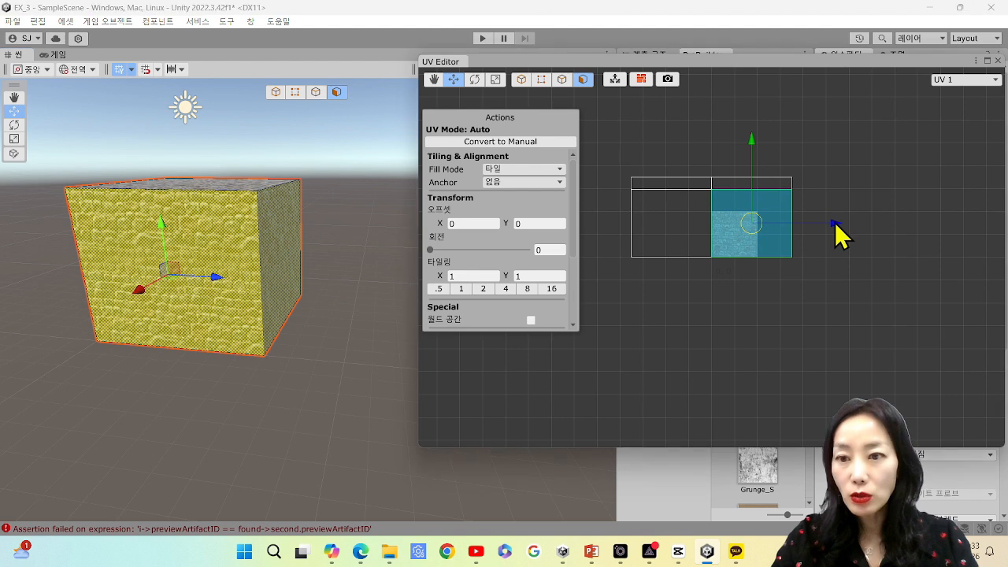
{"action": "left_click_drag", "start_coordinate": [835, 222], "coordinate": [971, 220]}
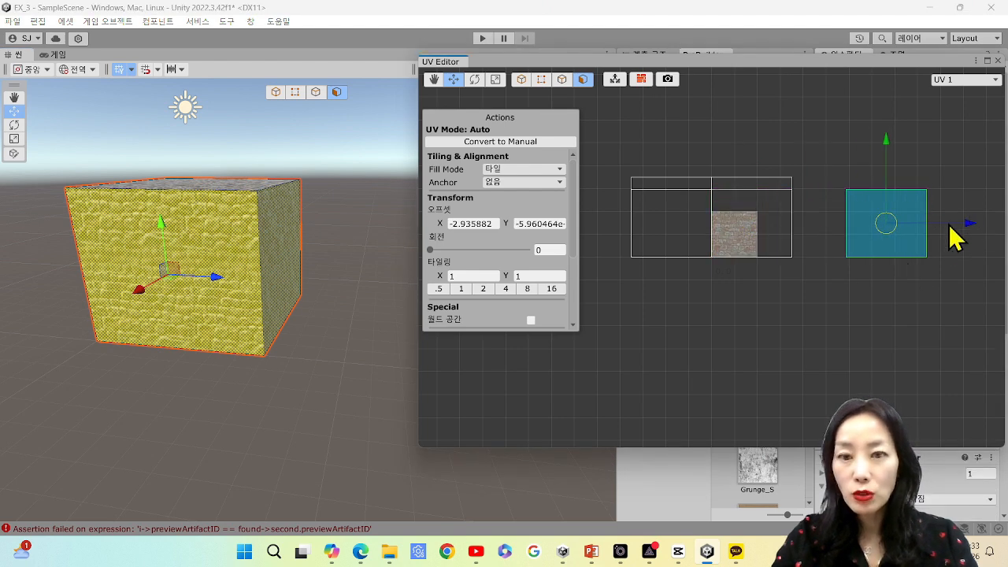
{"action": "left_click", "coordinate": [857, 288]}
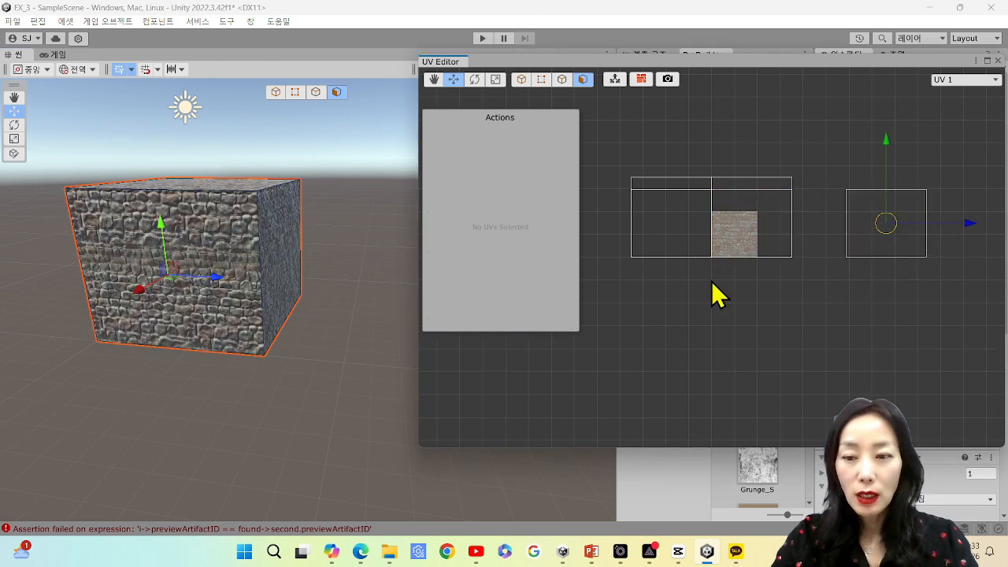
- Select the front face again, then pick the side face's UV shell to compare which shell belongs to each
{"action": "left_click", "coordinate": [209, 215]}
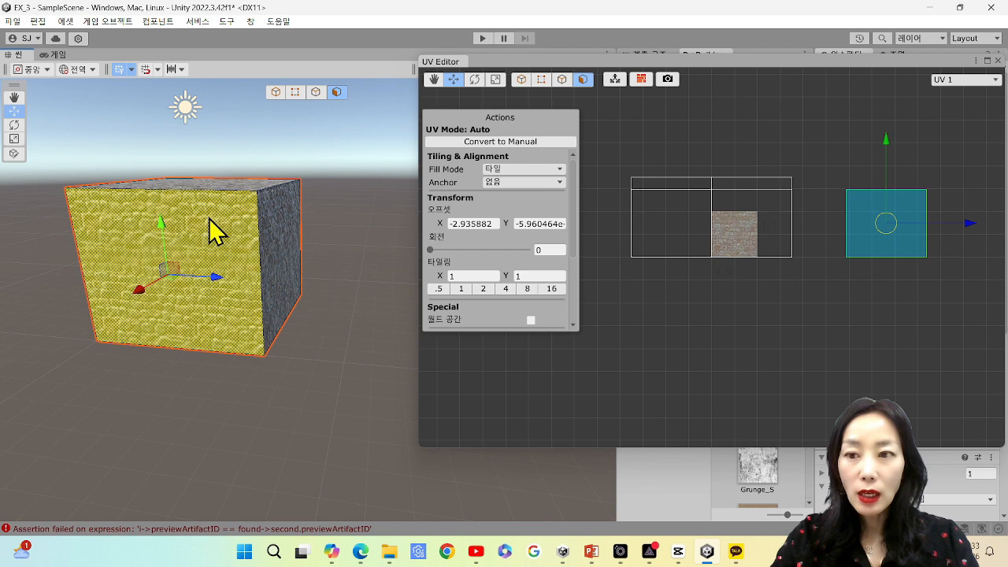
{"action": "left_click", "coordinate": [864, 326]}
{"action": "left_click", "coordinate": [790, 229]}
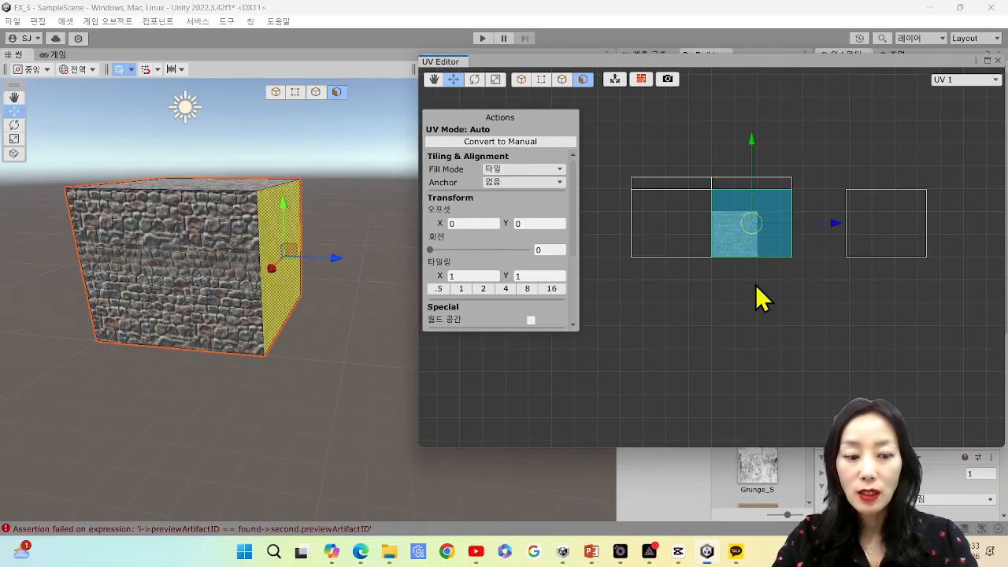
- Select the cube's top face and move its UV shell vertically clear of the shell below, to a Y offset of about -1.92
{"action": "left_click", "coordinate": [248, 182]}
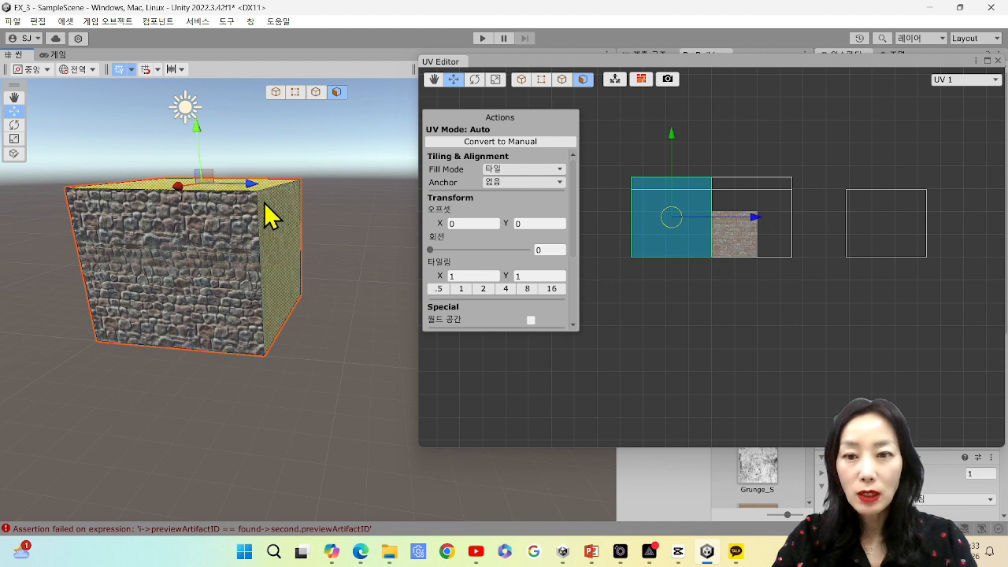
{"action": "scroll", "coordinate": [315, 221], "scroll_direction": "up", "scroll_amount": 3}
{"action": "right_click_drag", "start_coordinate": [326, 423], "coordinate": [241, 371]}
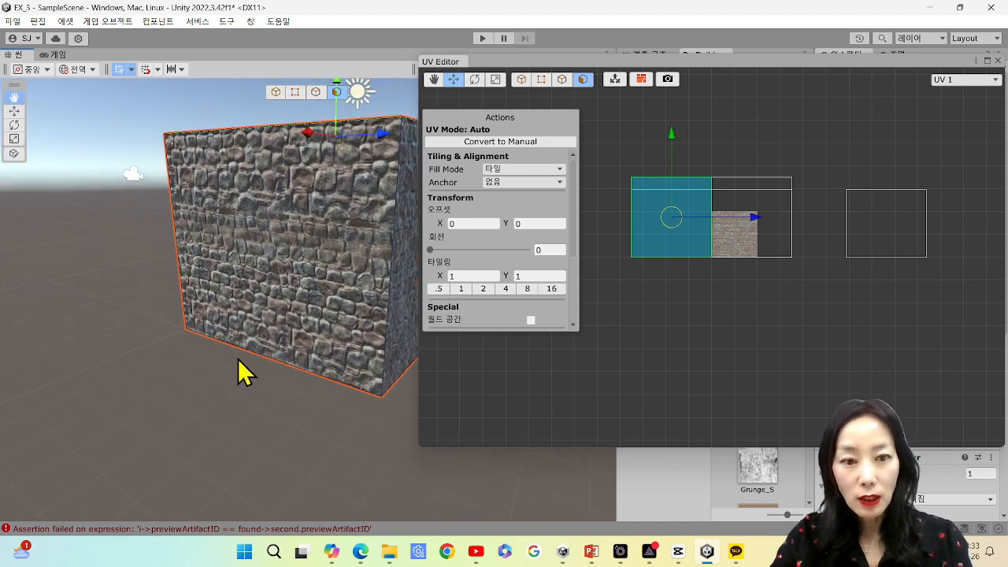
{"action": "middle_click_drag", "start_coordinate": [241, 371], "coordinate": [218, 355]}
{"action": "right_click_drag", "start_coordinate": [227, 386], "coordinate": [169, 379]}
{"action": "middle_click_drag", "start_coordinate": [182, 330], "coordinate": [187, 339]}
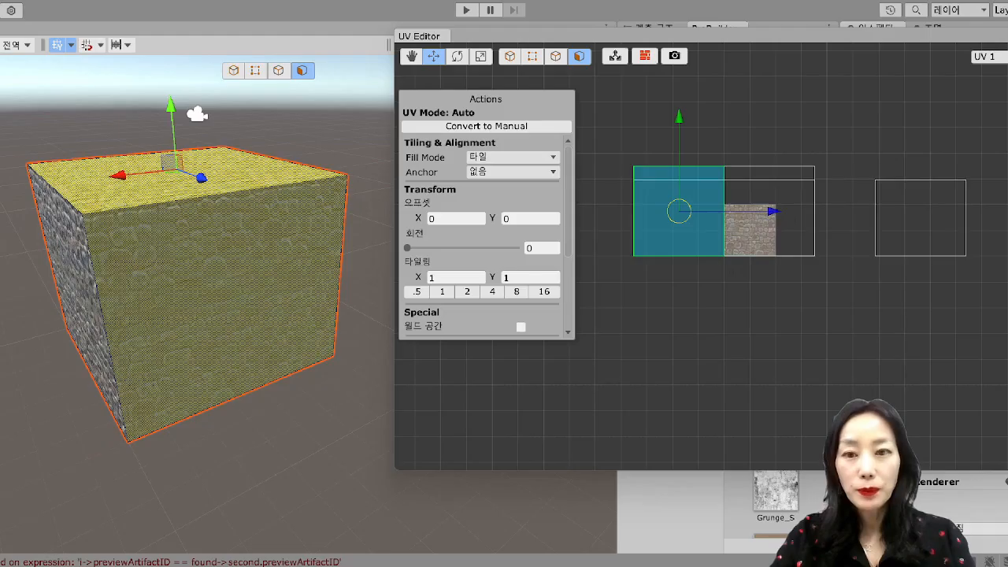
{"action": "left_click_drag", "start_coordinate": [49, 173], "coordinate": [142, 170]}
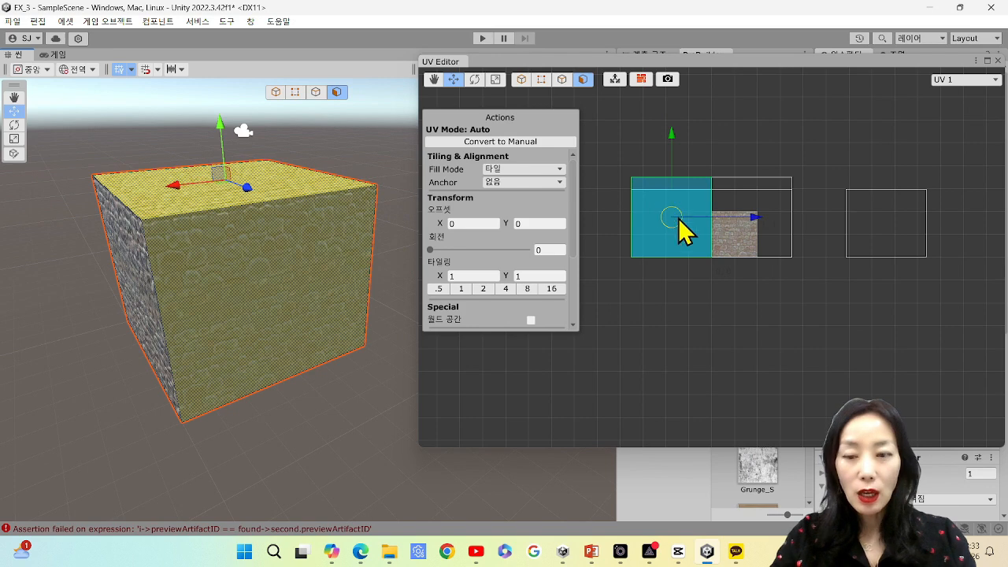
{"action": "left_click_drag", "start_coordinate": [674, 135], "coordinate": [669, 86]}
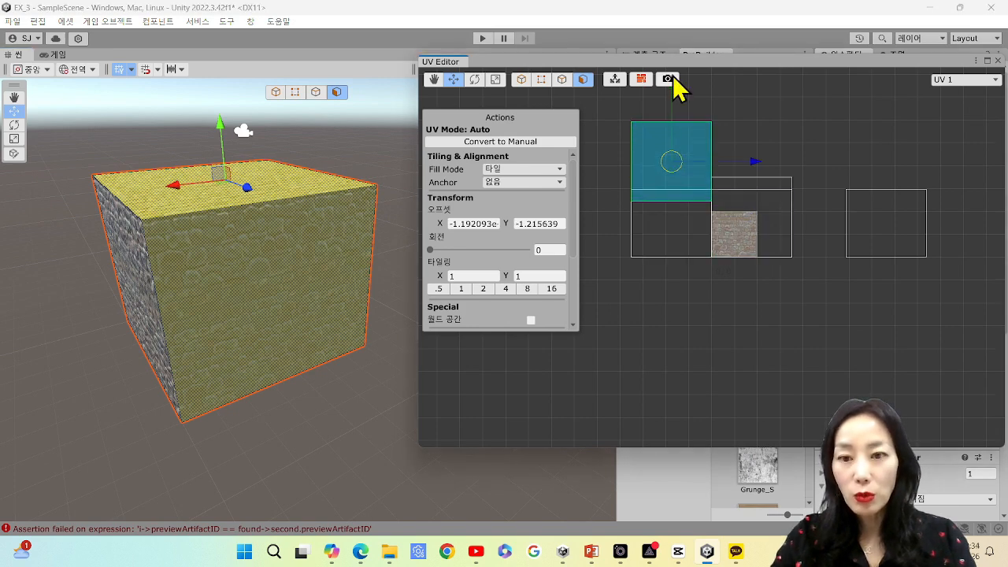
{"action": "left_click_drag", "start_coordinate": [675, 169], "coordinate": [670, 135]}
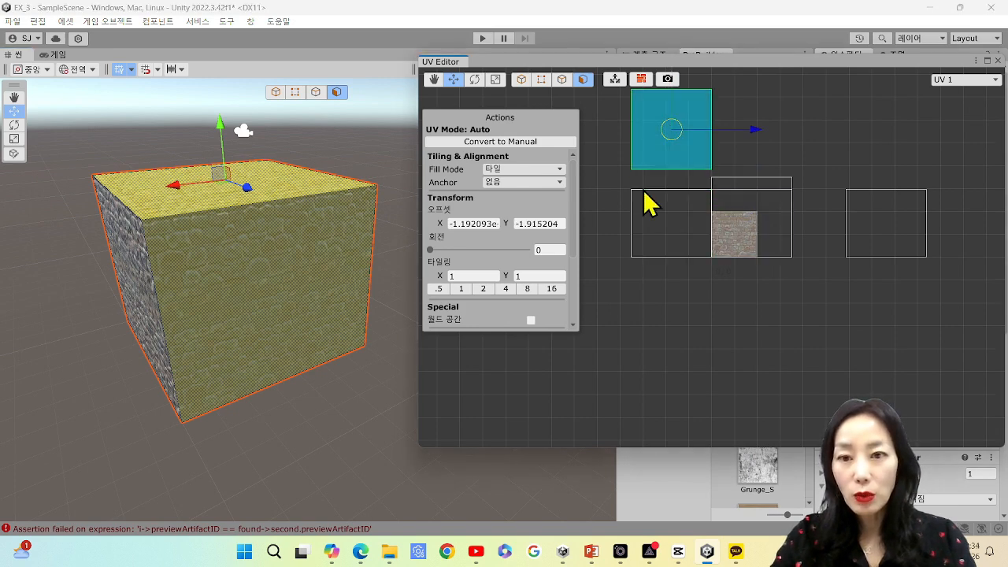
- Select the cube's side face and then its top face in the scene to check their matching UV shells
{"action": "left_click", "coordinate": [367, 404]}
{"action": "left_click", "coordinate": [270, 262]}
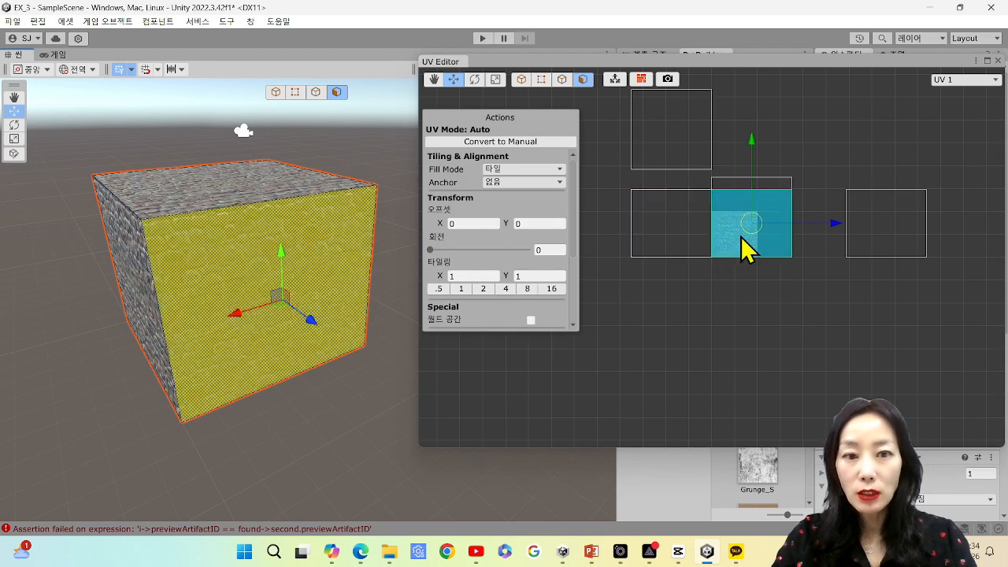
{"action": "left_click", "coordinate": [250, 187]}
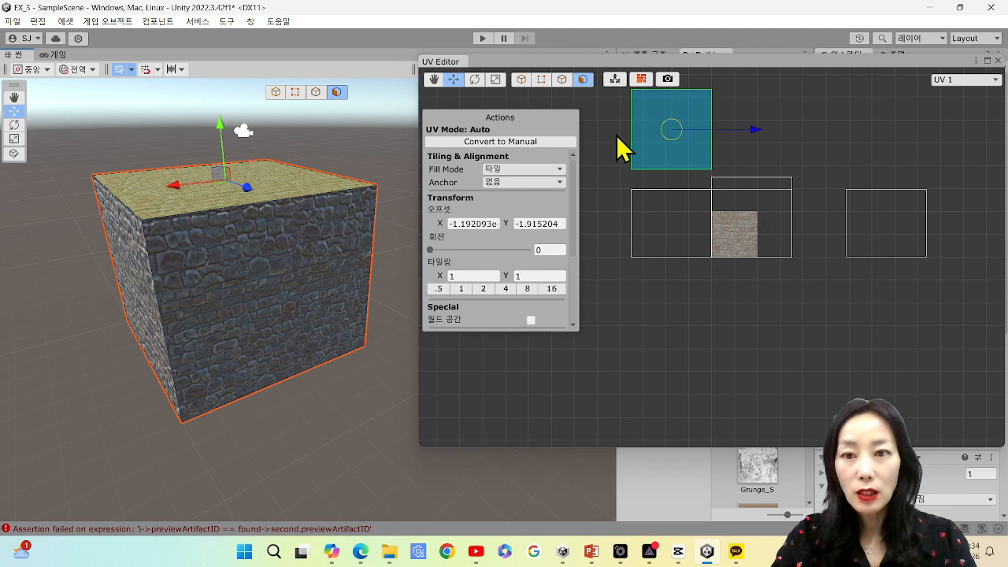
- Select the individual UV shells one after another in the UV Editor to check which cube face each one controls
{"action": "scroll", "coordinate": [701, 197], "scroll_direction": "down", "scroll_amount": 2}
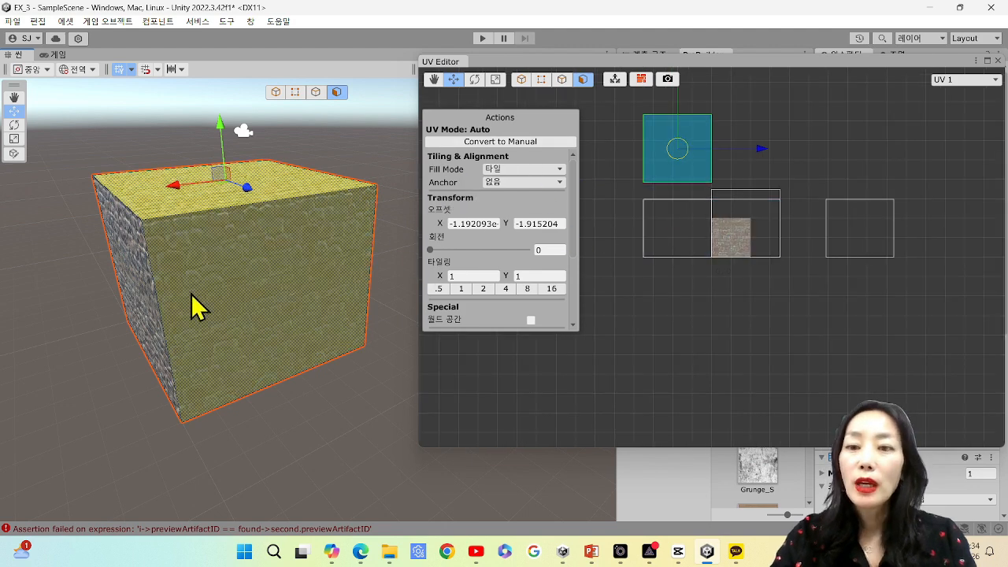
{"action": "left_click", "coordinate": [180, 270], "text": "shift"}
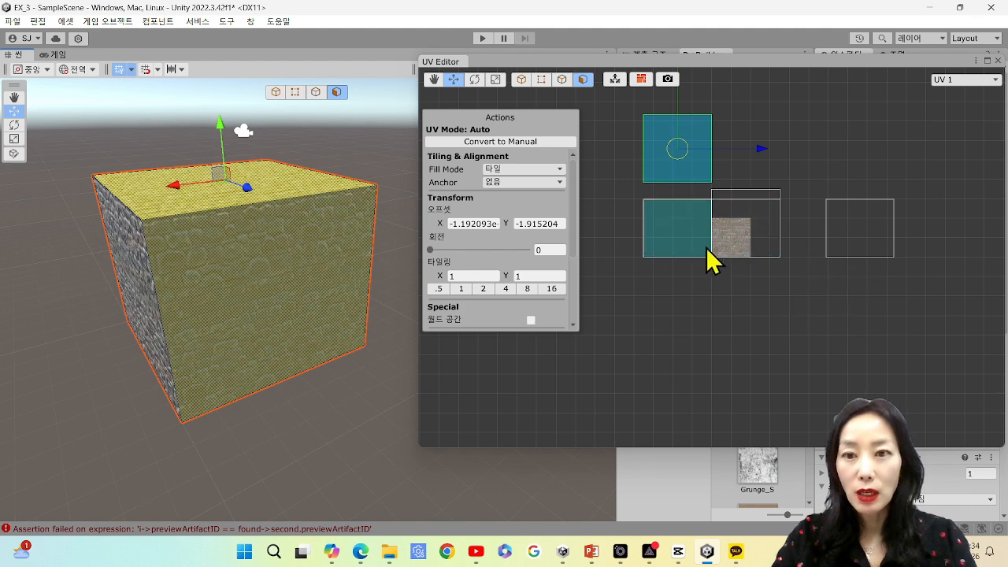
{"action": "left_click", "coordinate": [693, 225]}
{"action": "left_click", "coordinate": [696, 176]}
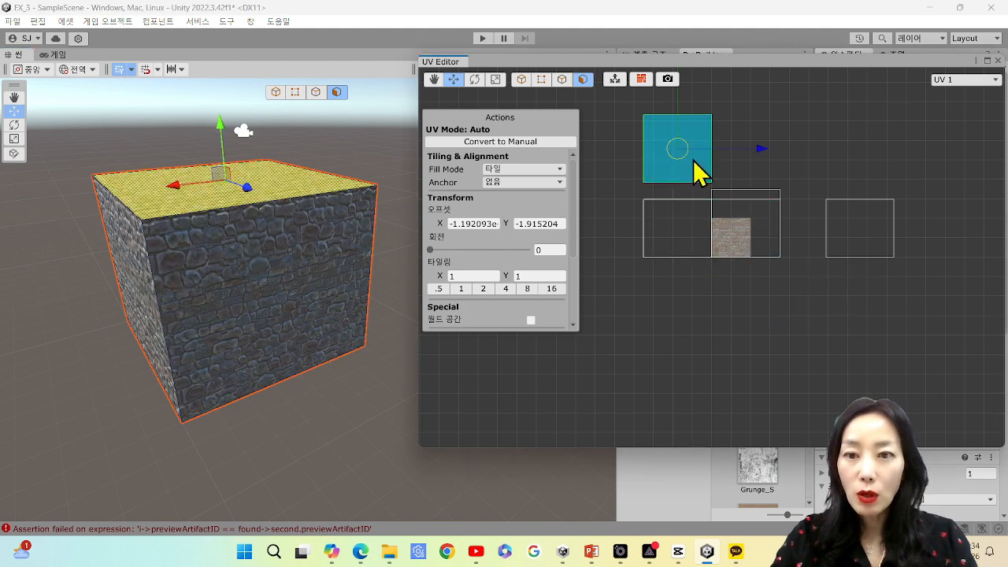
{"action": "left_click", "coordinate": [757, 232]}
{"action": "left_click", "coordinate": [843, 231]}
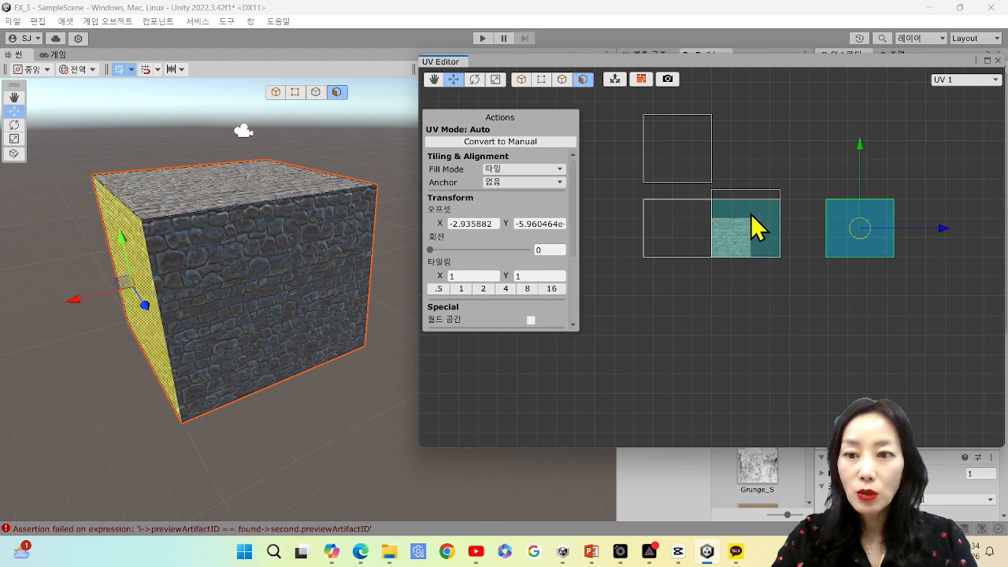
{"action": "left_click", "coordinate": [754, 226]}
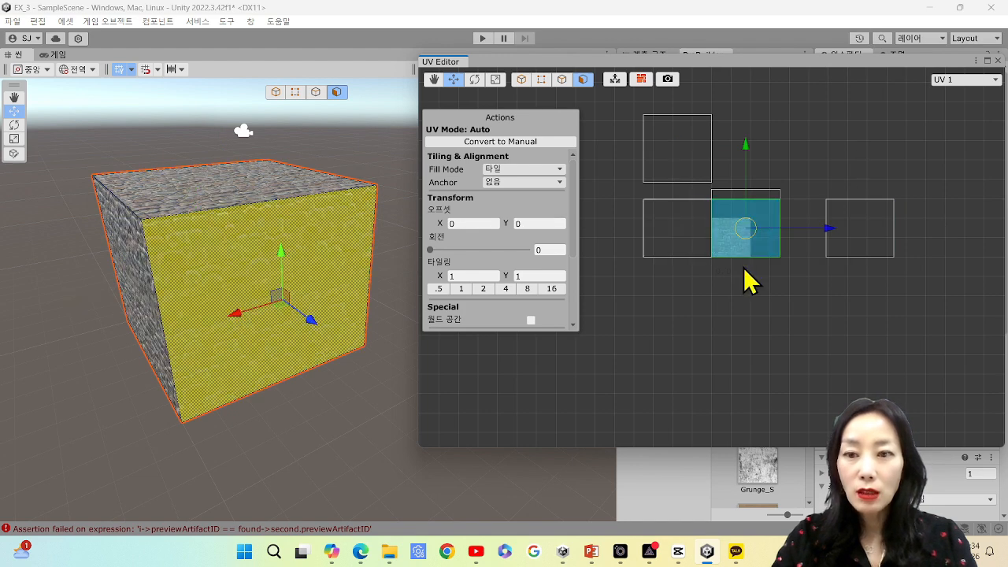
- Box-select all of the cube's UV shells to see every face selected, and clear the selection
{"action": "left_click", "coordinate": [757, 307]}
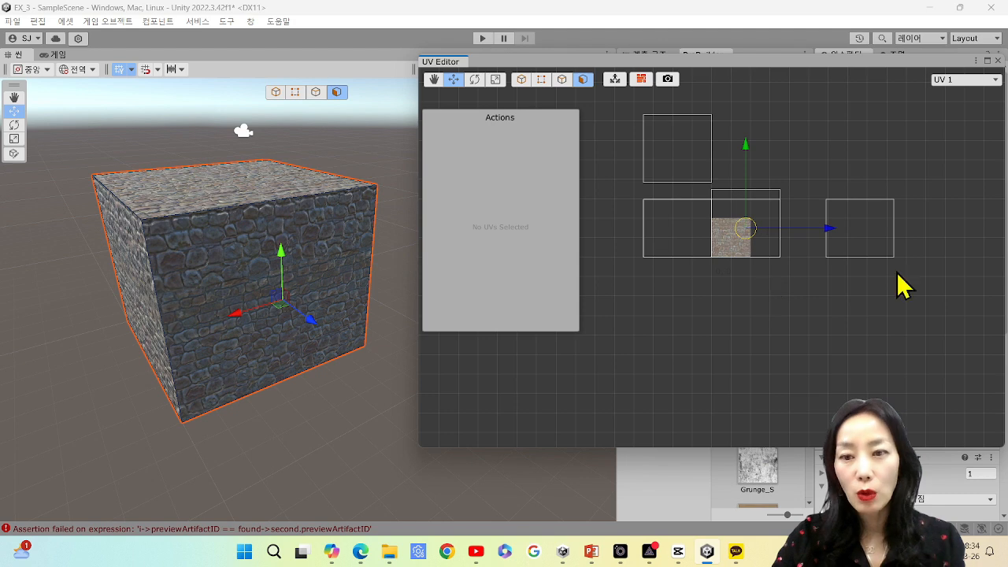
{"action": "left_click_drag", "start_coordinate": [902, 297], "coordinate": [631, 120]}
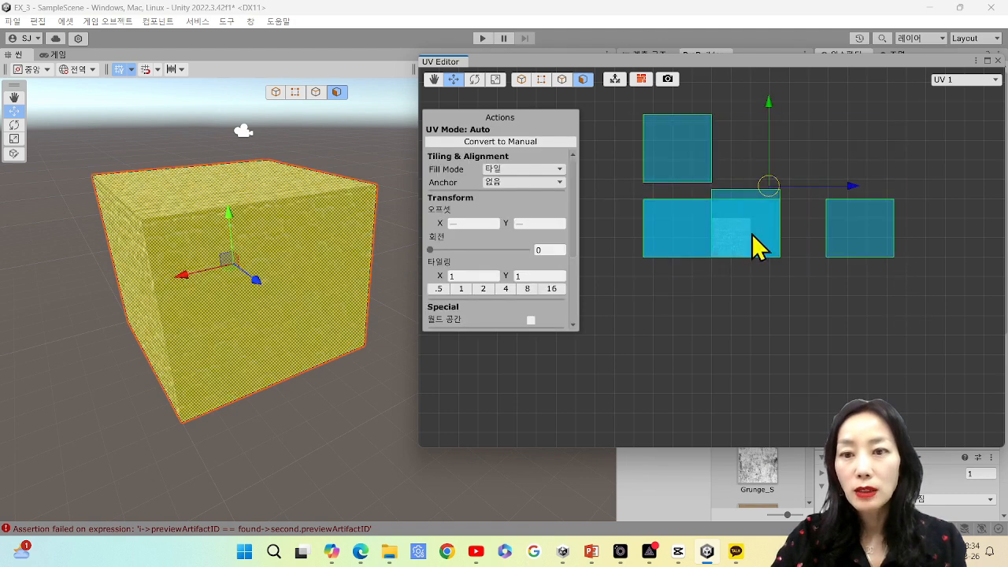
{"action": "left_click", "coordinate": [784, 316]}
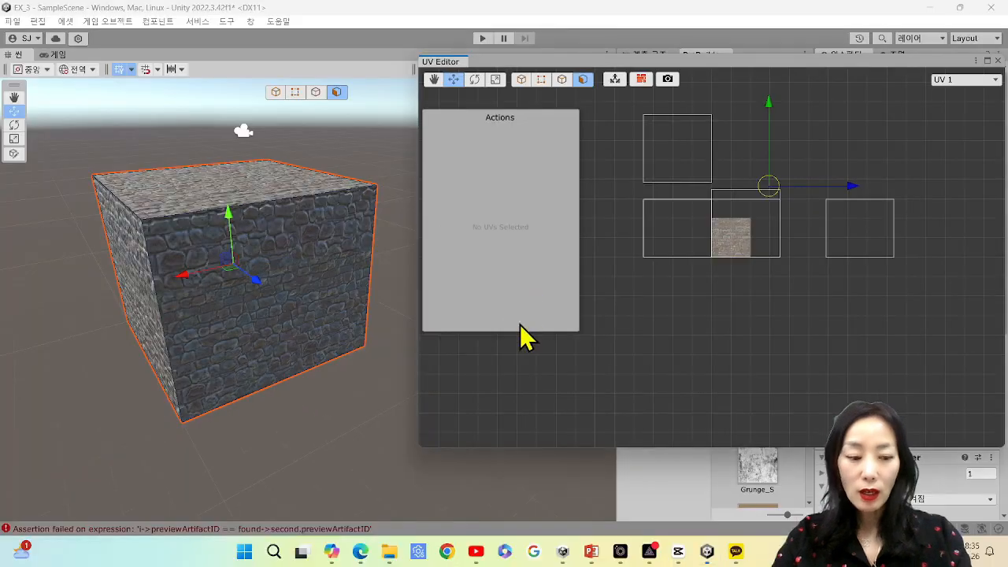
- Examine the stone texture up close on the cube's front face, looking for the seams where the tiling repeats
{"action": "left_click_drag", "start_coordinate": [214, 325], "coordinate": [392, 297], "text": "alt"}
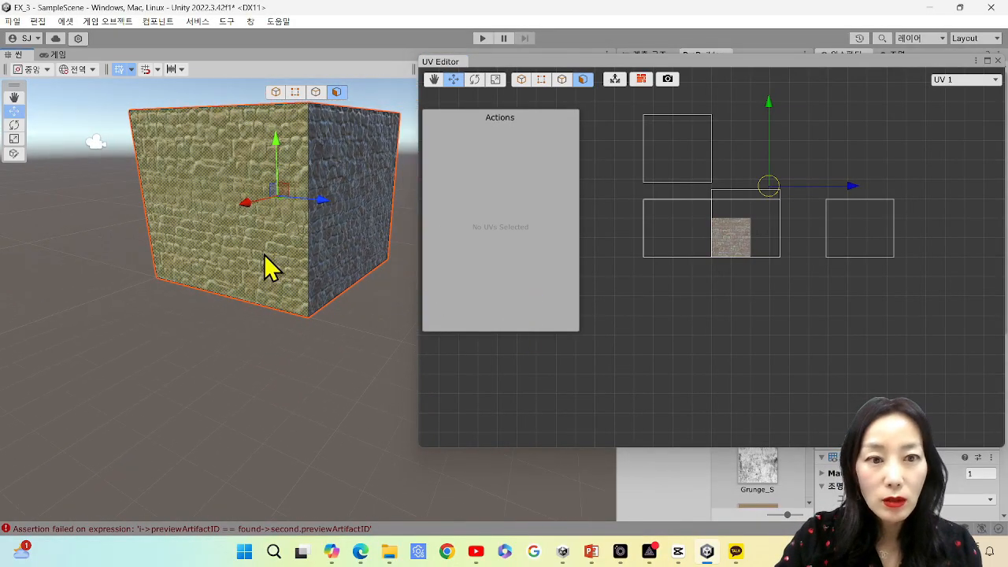
{"action": "scroll", "coordinate": [269, 252], "scroll_direction": "up", "scroll_amount": 5}
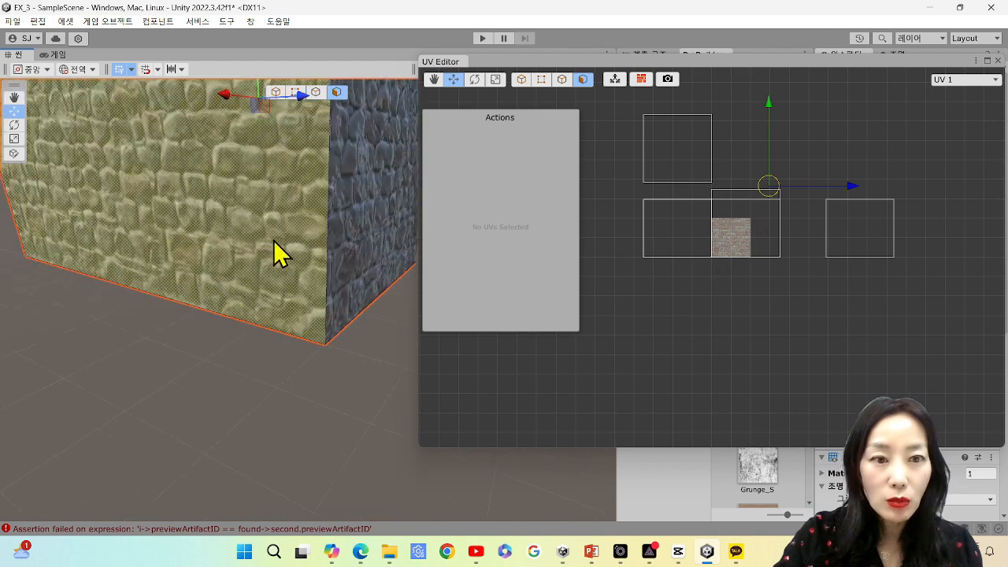
{"action": "mouse_move", "coordinate": [274, 241]}
{"action": "middle_mouse_down"}
{"action": "mouse_move", "coordinate": [286, 274]}
{"action": "mouse_move", "coordinate": [279, 258]}
{"action": "mouse_move", "coordinate": [292, 243]}
{"action": "mouse_move", "coordinate": [283, 251]}
{"action": "middle_mouse_up"}
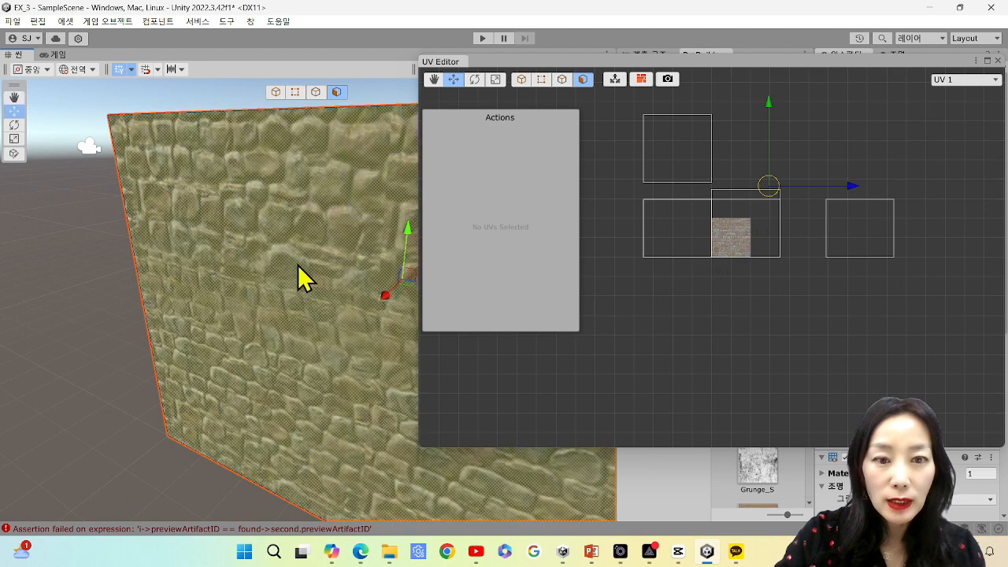
{"action": "scroll", "coordinate": [299, 275], "scroll_direction": "up", "scroll_amount": 3}
{"action": "left_click", "coordinate": [12, 381]}
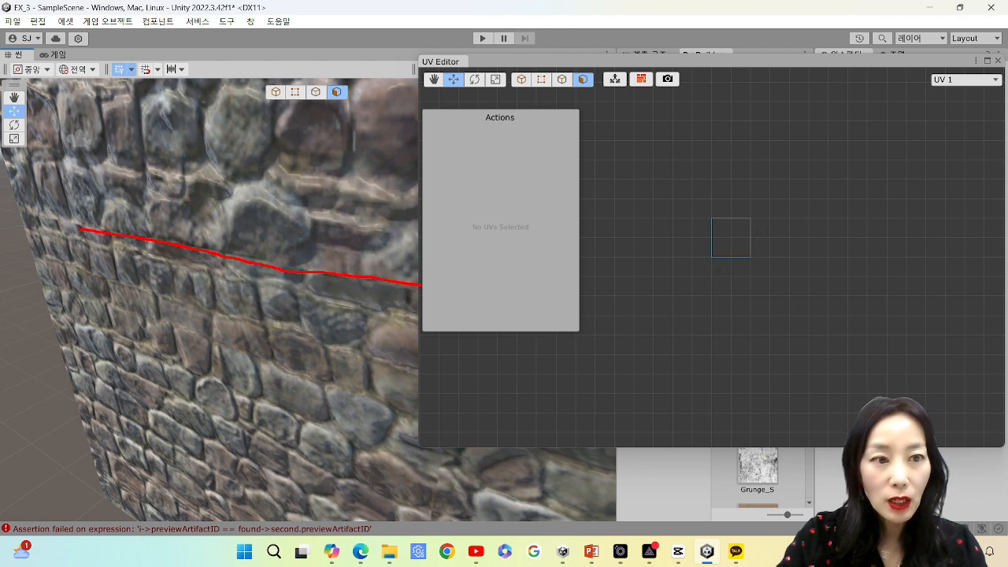
{"action": "left_click_drag", "start_coordinate": [67, 132], "coordinate": [115, 440]}
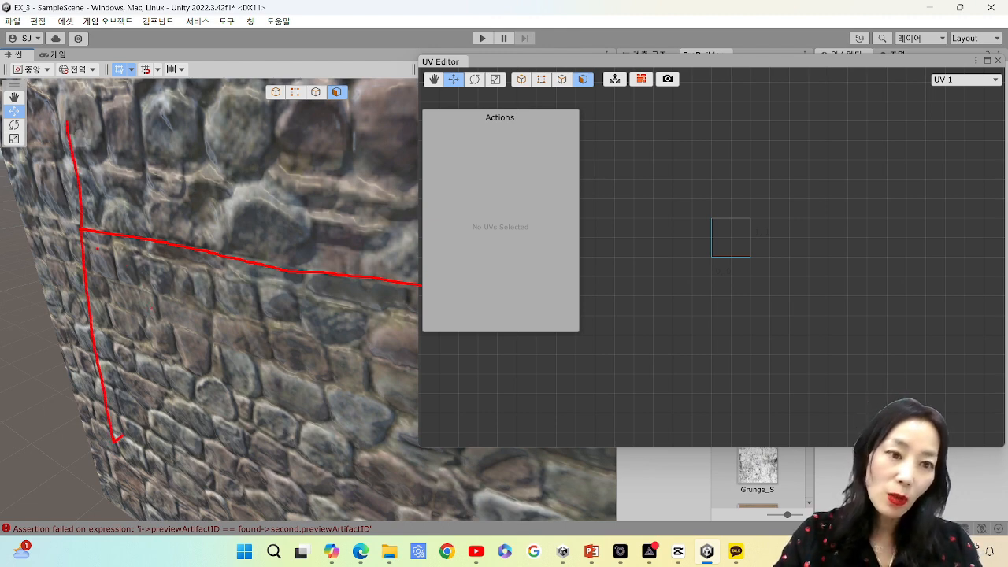
{"action": "mouse_move", "coordinate": [87, 239]}
{"action": "left_mouse_down"}
{"action": "mouse_move", "coordinate": [338, 315]}
{"action": "mouse_move", "coordinate": [549, 549]}
{"action": "left_mouse_up"}
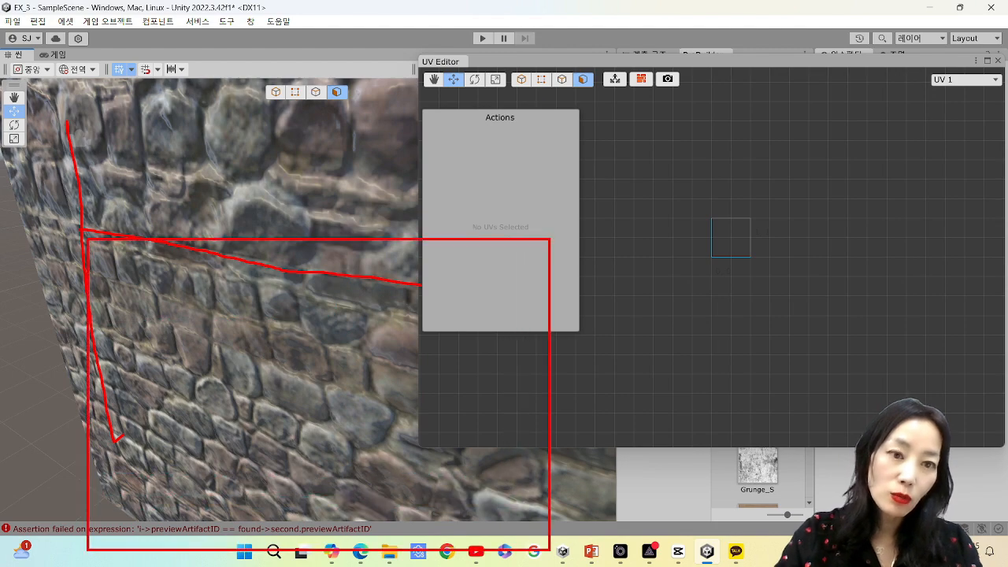
{"action": "key", "text": "Escape"}
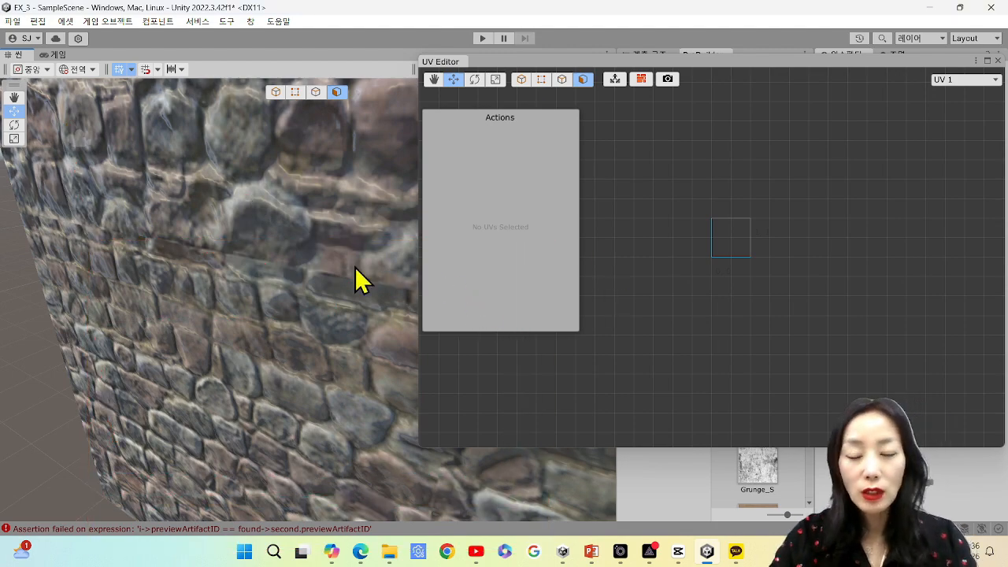
- Select the top face of the stone-textured cube in the scene to load its UV shells
{"action": "scroll", "coordinate": [350, 271], "scroll_direction": "down", "scroll_amount": 10}
{"action": "middle_click_drag", "start_coordinate": [299, 333], "coordinate": [287, 311]}
{"action": "left_click_drag", "start_coordinate": [324, 400], "coordinate": [100, 185]}
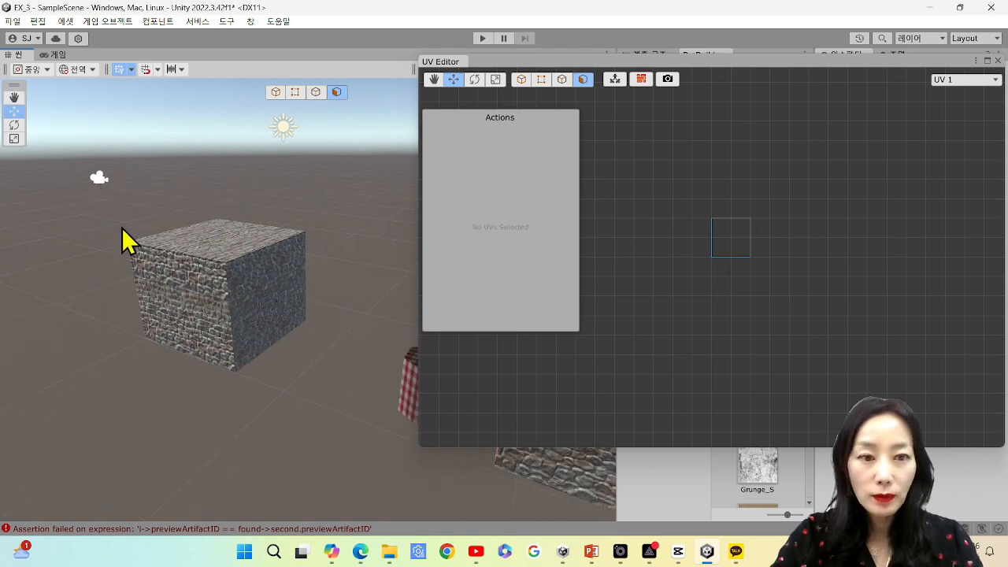
{"action": "left_click_drag", "start_coordinate": [317, 392], "coordinate": [130, 214]}
{"action": "left_click", "coordinate": [172, 256]}
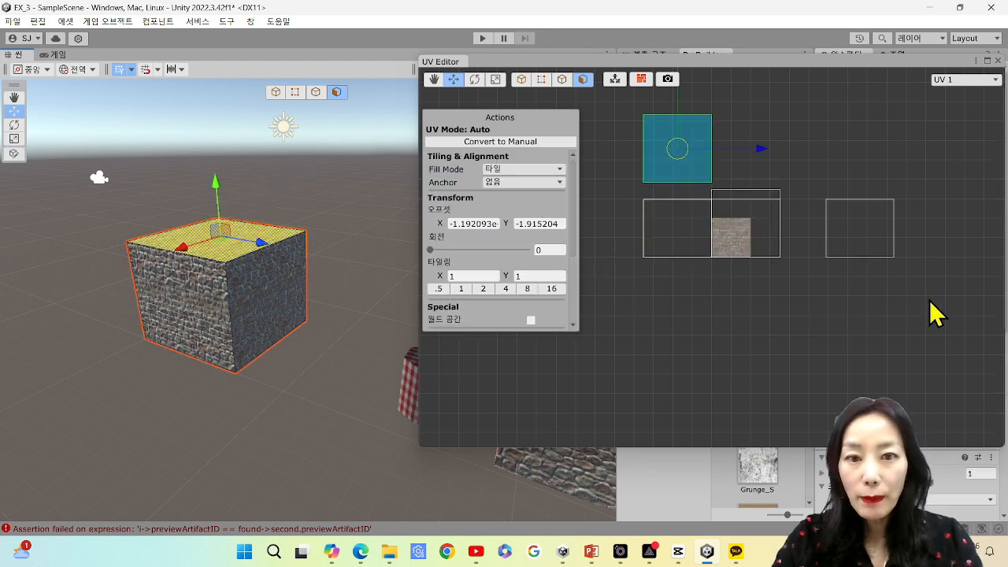
- Box-select all of the cube's UV shells and set their Fill Mode to 늘이기 (Stretch)
{"action": "left_click_drag", "start_coordinate": [931, 305], "coordinate": [603, 113]}
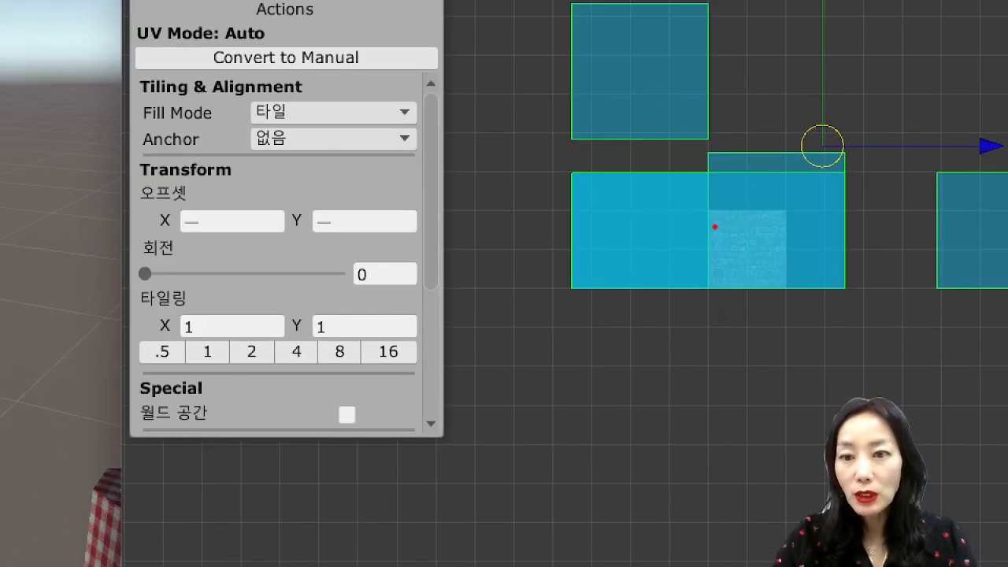
{"action": "mouse_move", "coordinate": [715, 242]}
{"action": "left_mouse_down"}
{"action": "mouse_move", "coordinate": [808, 241]}
{"action": "mouse_move", "coordinate": [726, 202]}
{"action": "left_mouse_up"}
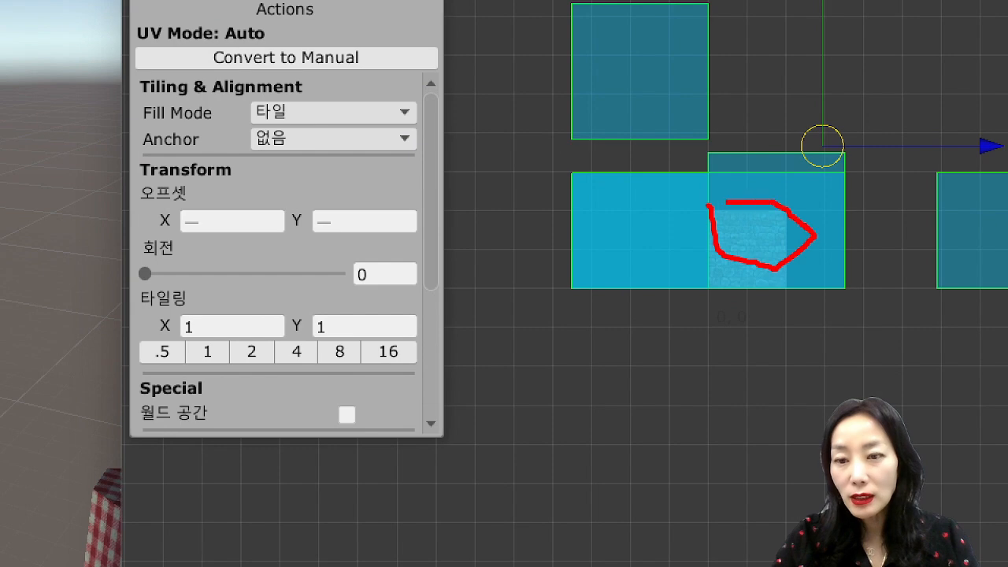
{"action": "mouse_move", "coordinate": [714, 130]}
{"action": "left_mouse_down"}
{"action": "mouse_move", "coordinate": [719, 179]}
{"action": "mouse_move", "coordinate": [720, 114]}
{"action": "left_mouse_up"}
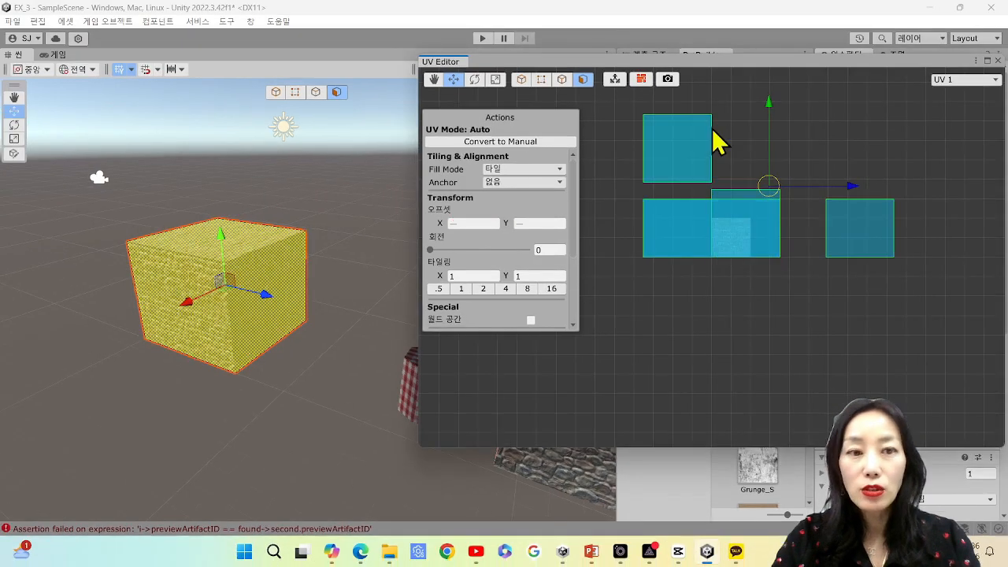
{"action": "left_click", "coordinate": [556, 170]}
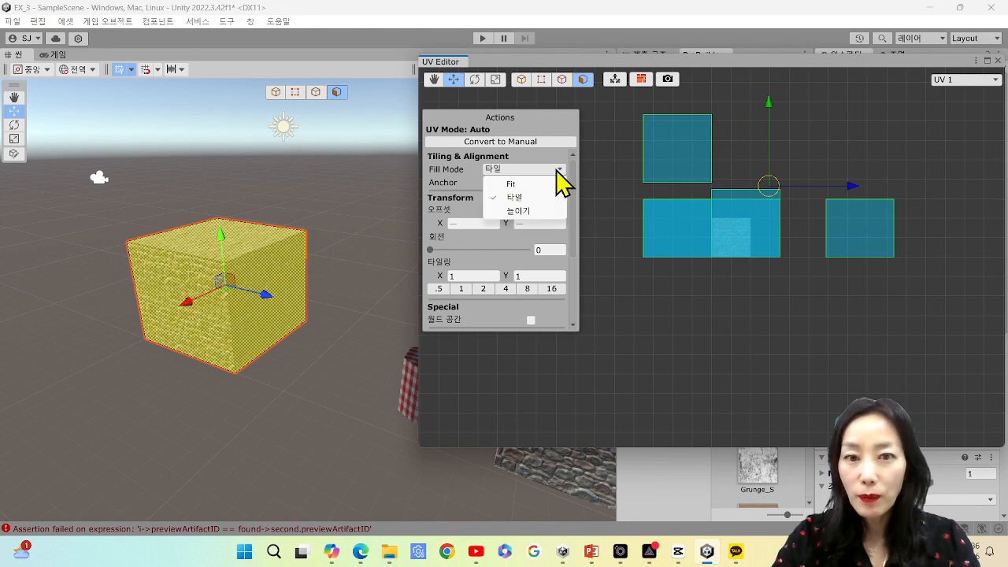
{"action": "left_click", "coordinate": [552, 213]}
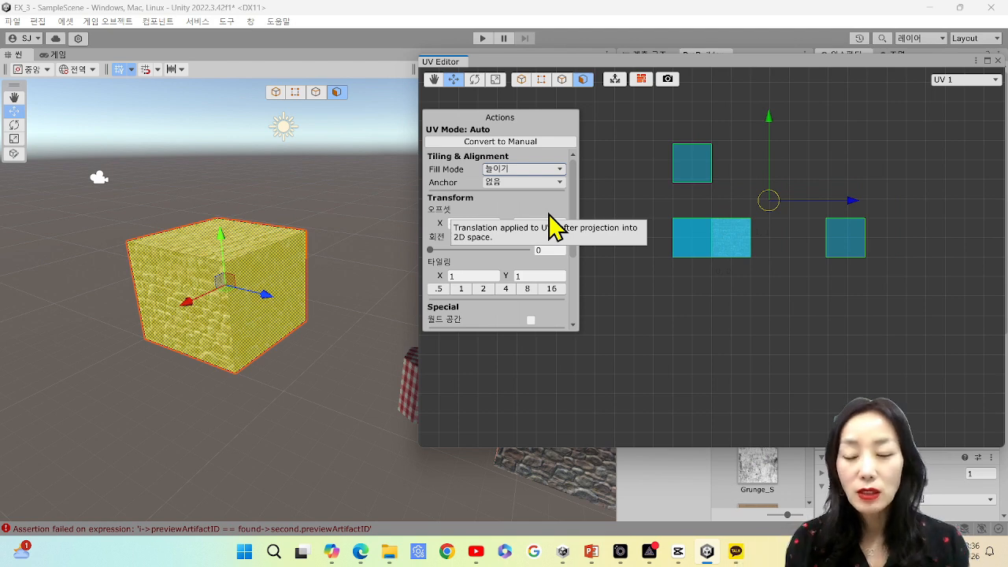
- Compare the cube's UV shells with the texture tile, and examine the stone texture up close and from afar on the cube's faces
{"action": "scroll", "coordinate": [787, 263], "scroll_direction": "up", "scroll_amount": 4}
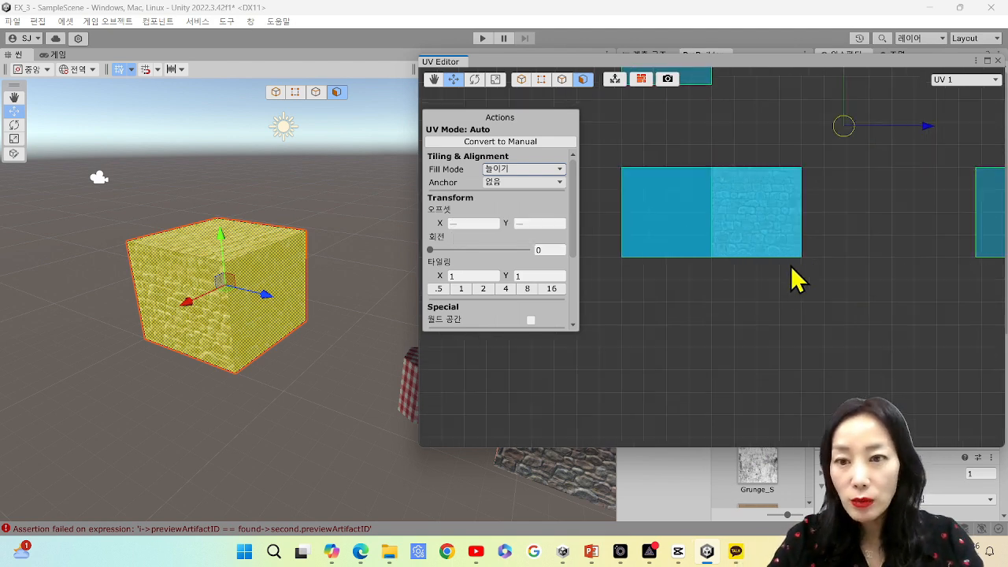
{"action": "scroll", "coordinate": [793, 280], "scroll_direction": "up", "scroll_amount": 2}
{"action": "scroll", "coordinate": [791, 279], "scroll_direction": "down", "scroll_amount": 3}
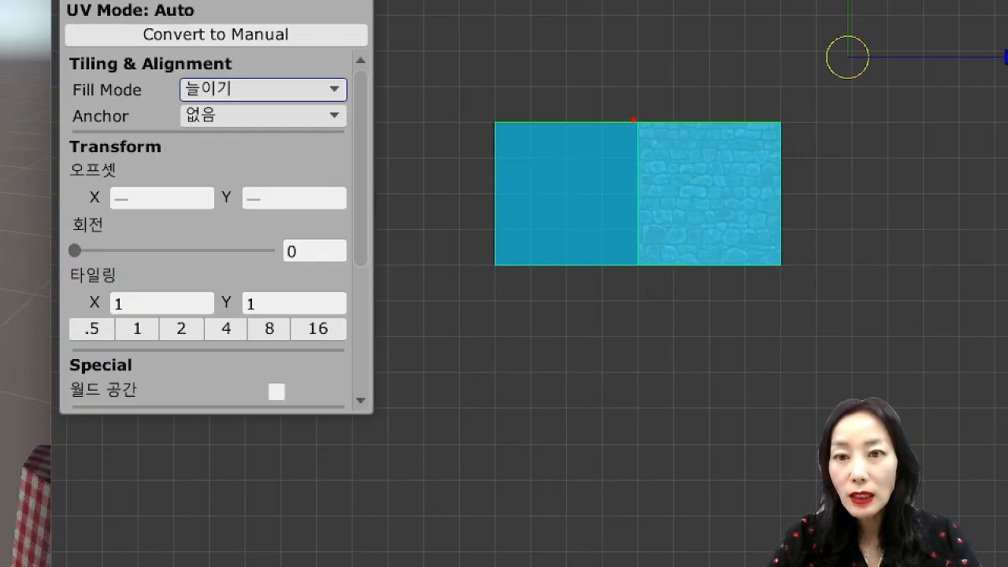
{"action": "mouse_move", "coordinate": [638, 124]}
{"action": "left_mouse_down"}
{"action": "mouse_move", "coordinate": [734, 270]}
{"action": "mouse_move", "coordinate": [770, 243]}
{"action": "left_mouse_up"}
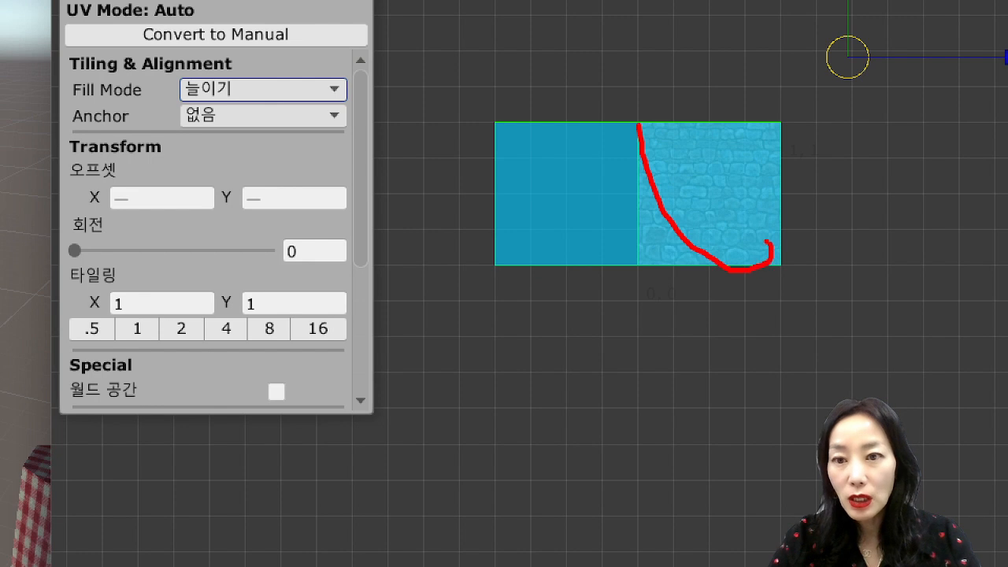
{"action": "left_click_drag", "start_coordinate": [653, 218], "coordinate": [782, 264]}
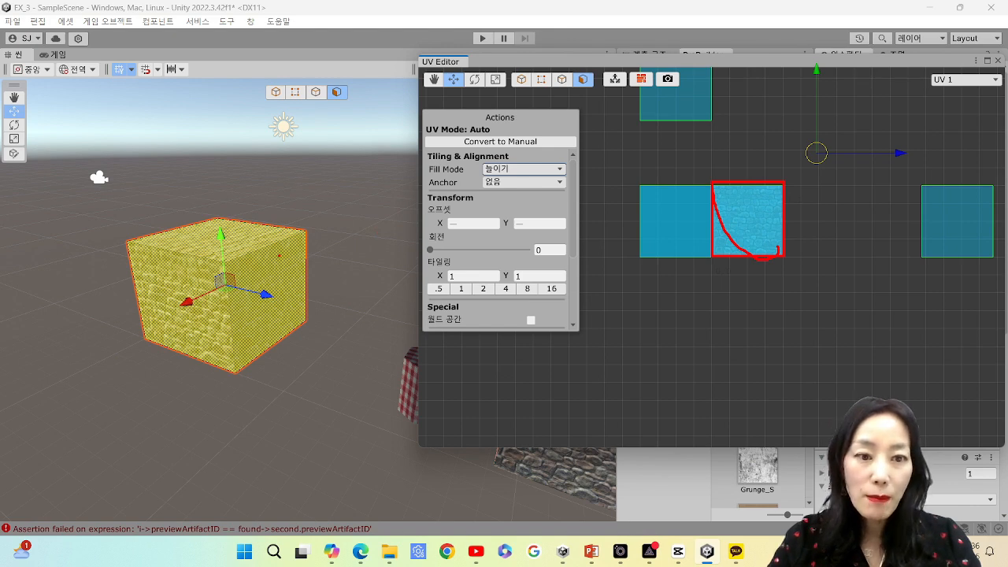
{"action": "mouse_move", "coordinate": [230, 258]}
{"action": "left_mouse_down"}
{"action": "mouse_move", "coordinate": [263, 334]}
{"action": "mouse_move", "coordinate": [314, 359]}
{"action": "left_mouse_up"}
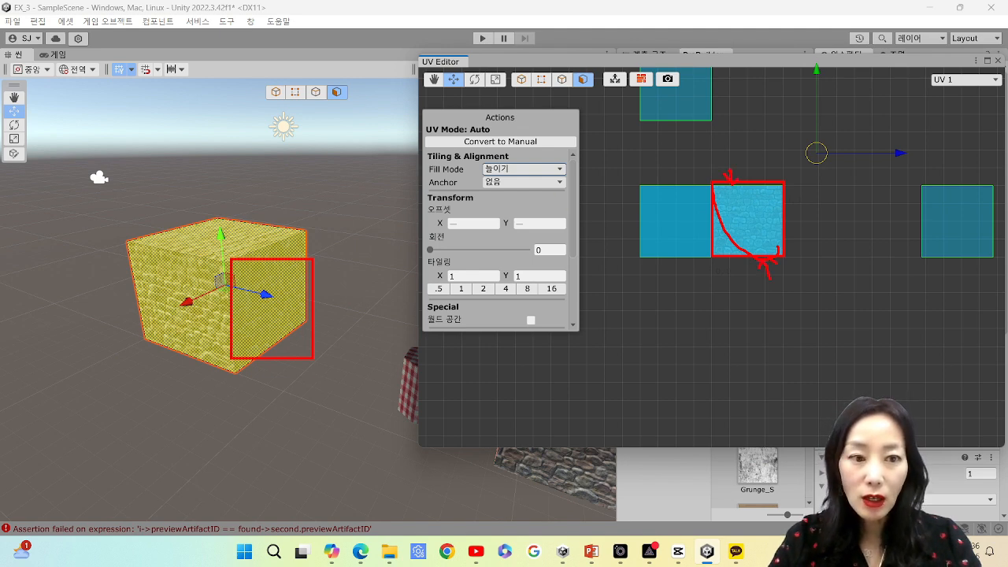
{"action": "scroll", "coordinate": [197, 315], "scroll_direction": "up", "scroll_amount": 6}
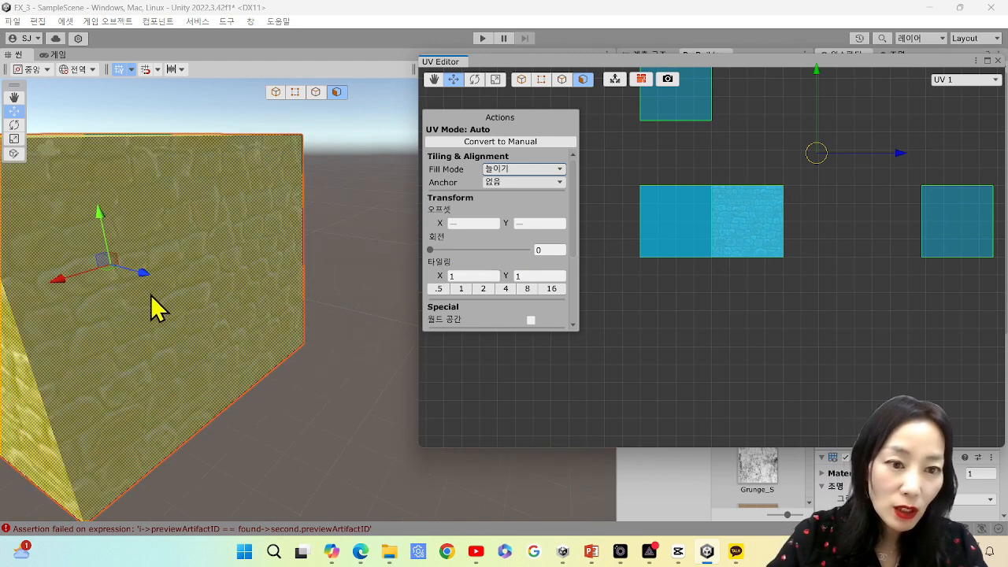
{"action": "scroll", "coordinate": [153, 296], "scroll_direction": "up", "scroll_amount": 2}
{"action": "middle_click_drag", "start_coordinate": [162, 293], "coordinate": [283, 283]}
{"action": "scroll", "coordinate": [249, 299], "scroll_direction": "down", "scroll_amount": 4}
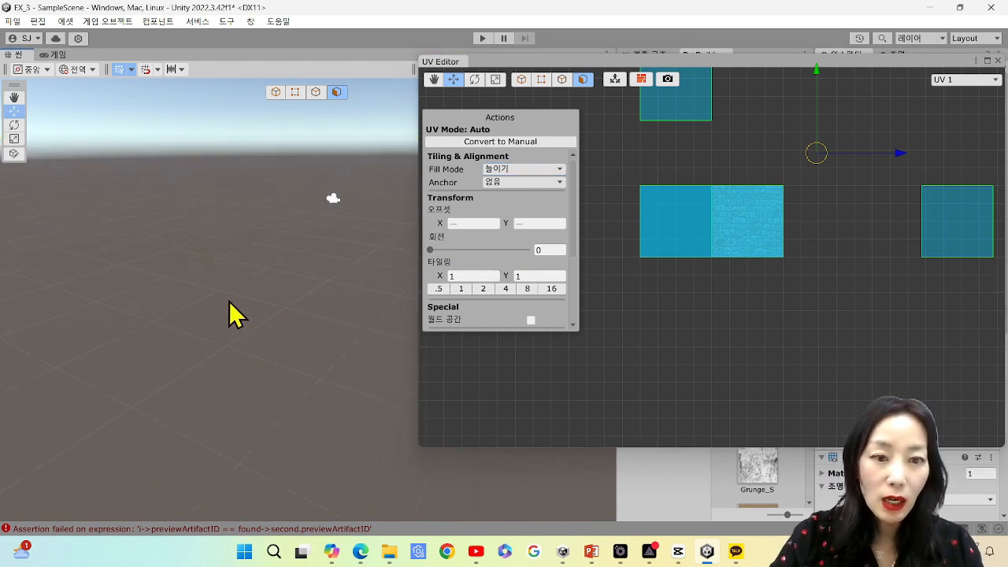
{"action": "scroll", "coordinate": [169, 321], "scroll_direction": "down", "scroll_amount": 3}
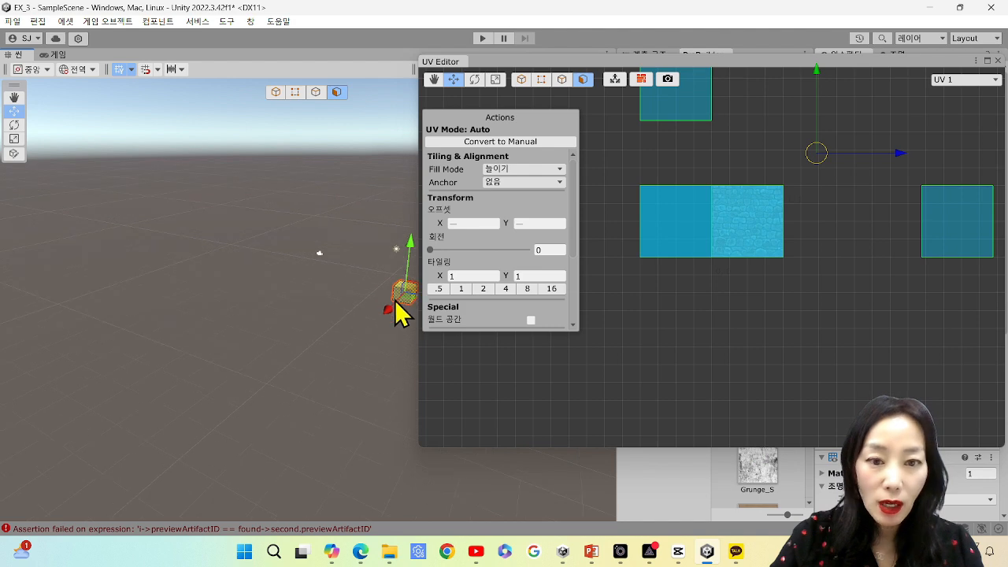
{"action": "middle_click_drag", "start_coordinate": [395, 300], "coordinate": [338, 286]}
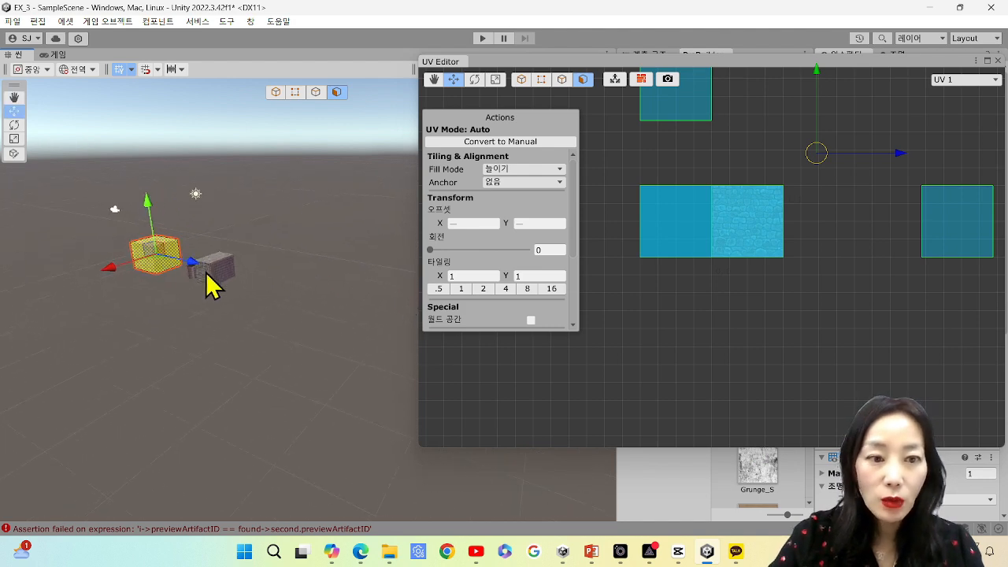
{"action": "scroll", "coordinate": [206, 272], "scroll_direction": "up", "scroll_amount": 1}
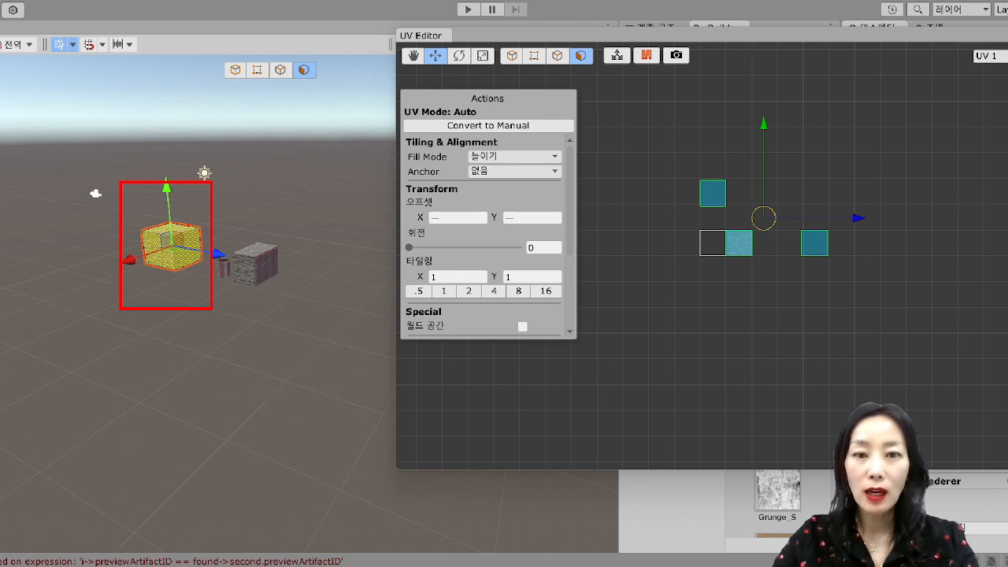
{"action": "mouse_move", "coordinate": [188, 226]}
{"action": "left_mouse_down"}
{"action": "mouse_move", "coordinate": [650, 187]}
{"action": "mouse_move", "coordinate": [666, 196]}
{"action": "mouse_move", "coordinate": [671, 219]}
{"action": "mouse_move", "coordinate": [725, 181]}
{"action": "mouse_move", "coordinate": [673, 176]}
{"action": "left_mouse_up"}
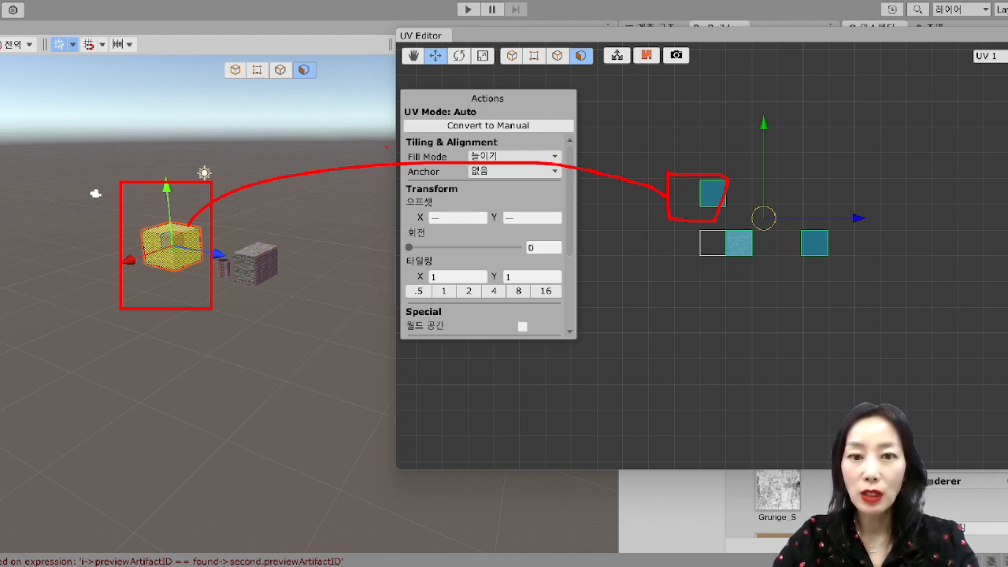
{"action": "left_click_drag", "start_coordinate": [483, 158], "coordinate": [476, 149]}
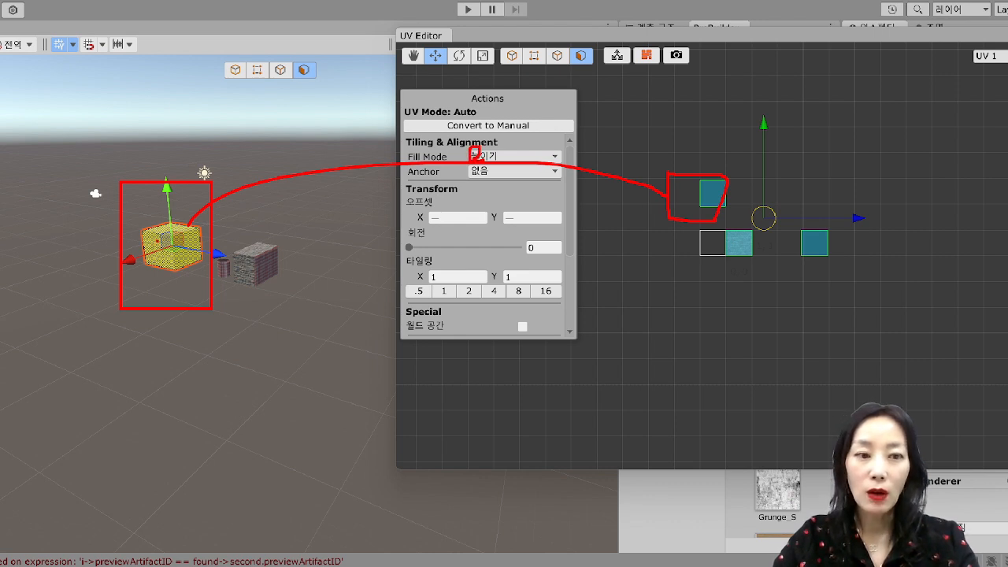
{"action": "mouse_move", "coordinate": [143, 233]}
{"action": "left_mouse_down"}
{"action": "mouse_move", "coordinate": [140, 257]}
{"action": "mouse_move", "coordinate": [161, 246]}
{"action": "mouse_move", "coordinate": [145, 230]}
{"action": "mouse_move", "coordinate": [160, 249]}
{"action": "left_mouse_up"}
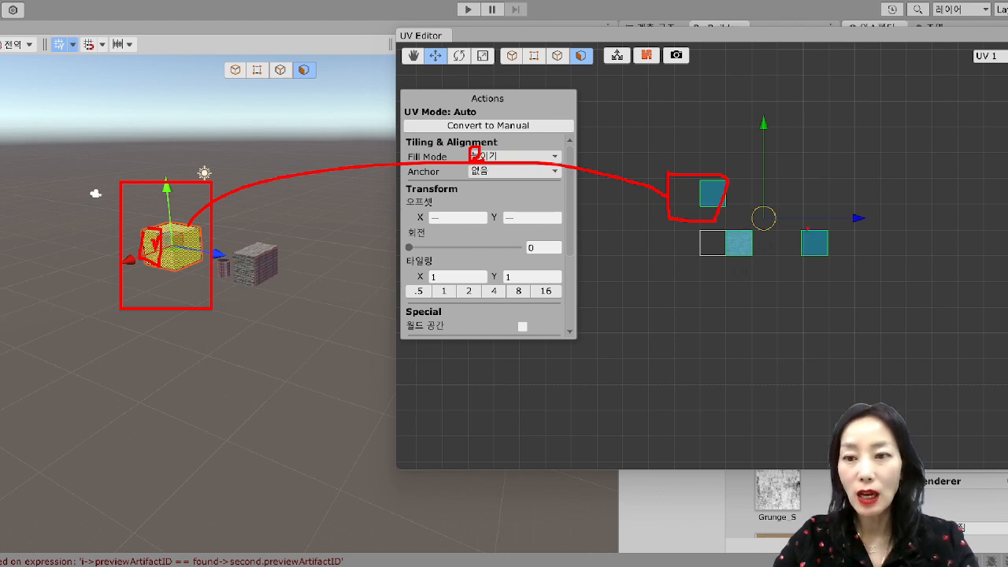
{"action": "left_click_drag", "start_coordinate": [808, 227], "coordinate": [817, 221]}
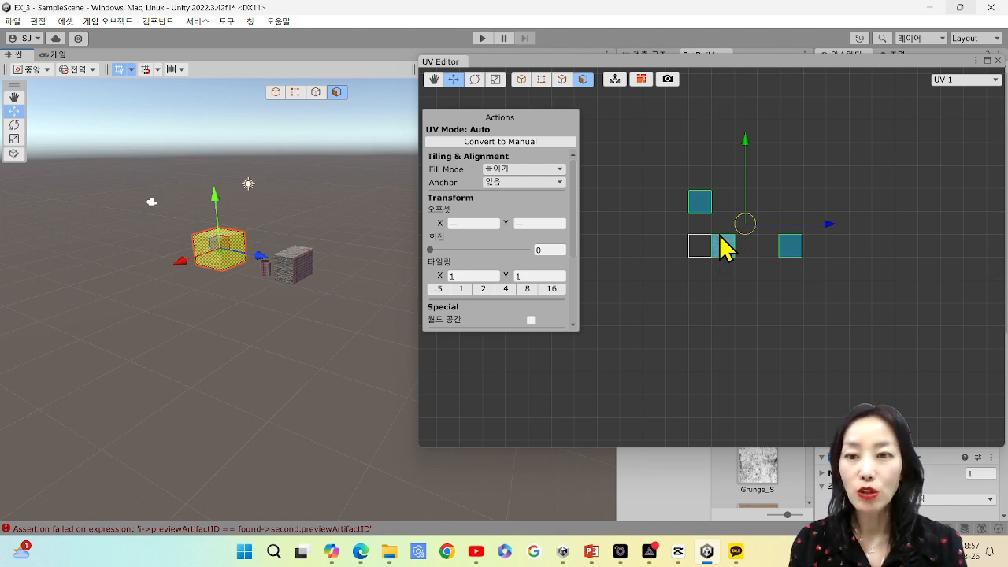
{"action": "left_click", "coordinate": [721, 239]}
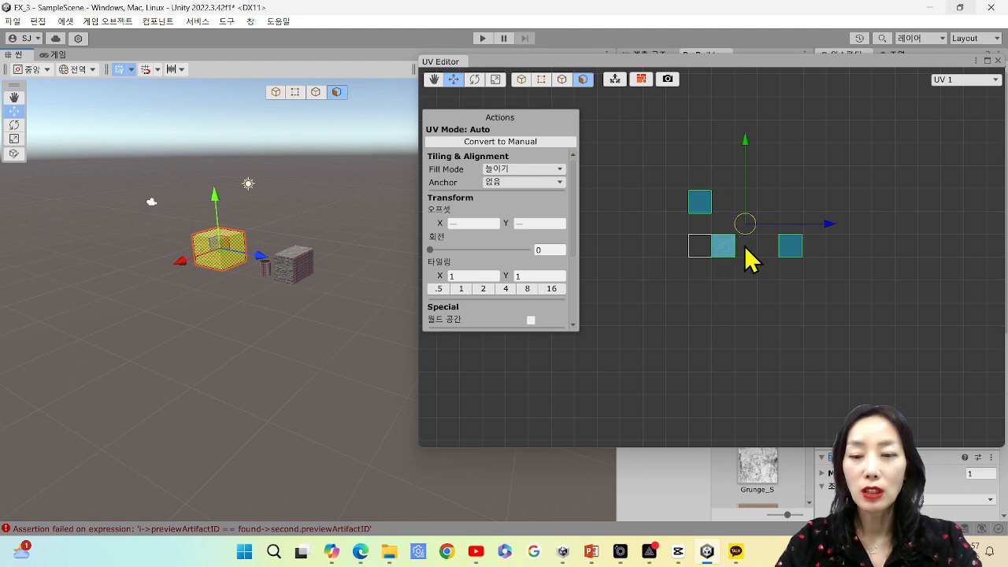